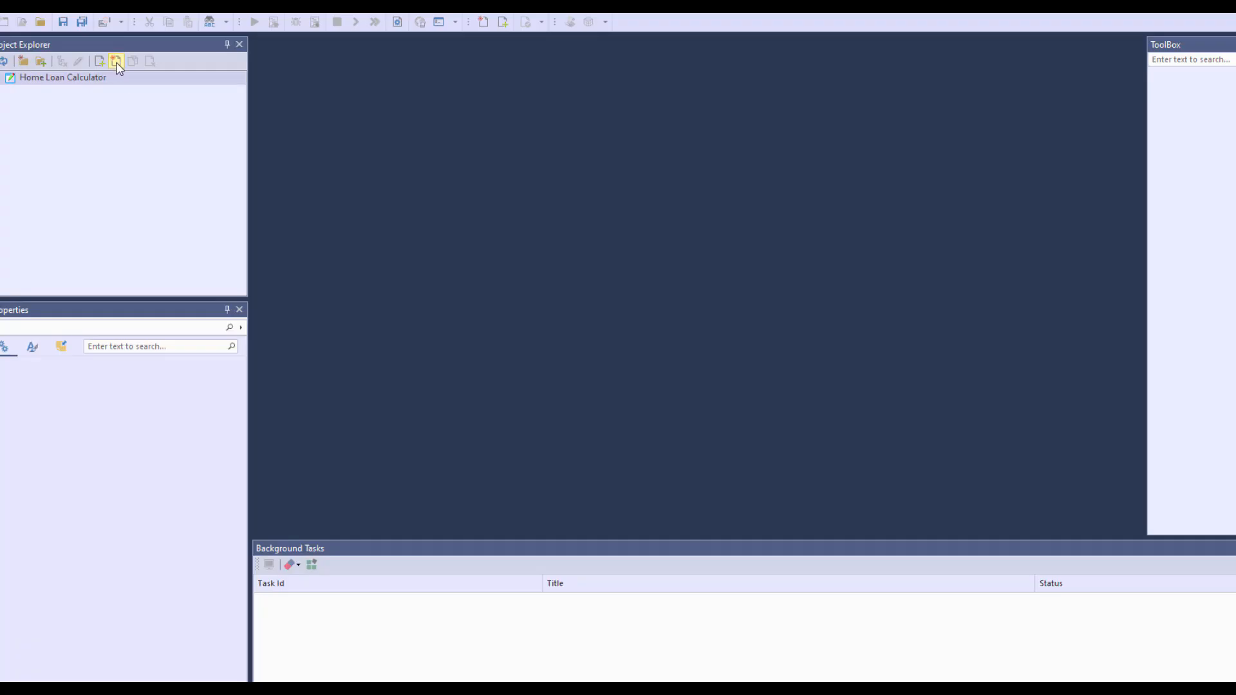
# Create a Fact Concept document named Concept.xml in the Home Loan Calculator project and open it
pyautogui.click(116, 60)
pyautogui.click(622, 373)
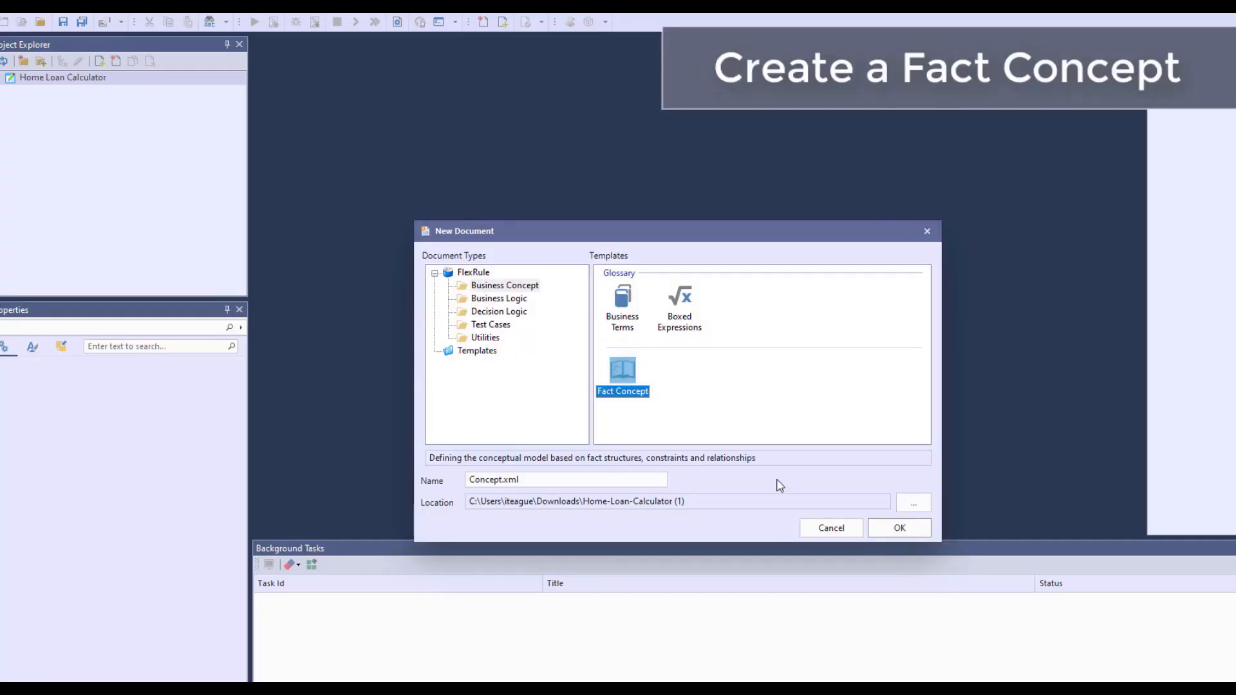
pyautogui.click(888, 530)
pyautogui.doubleClick(57, 91)
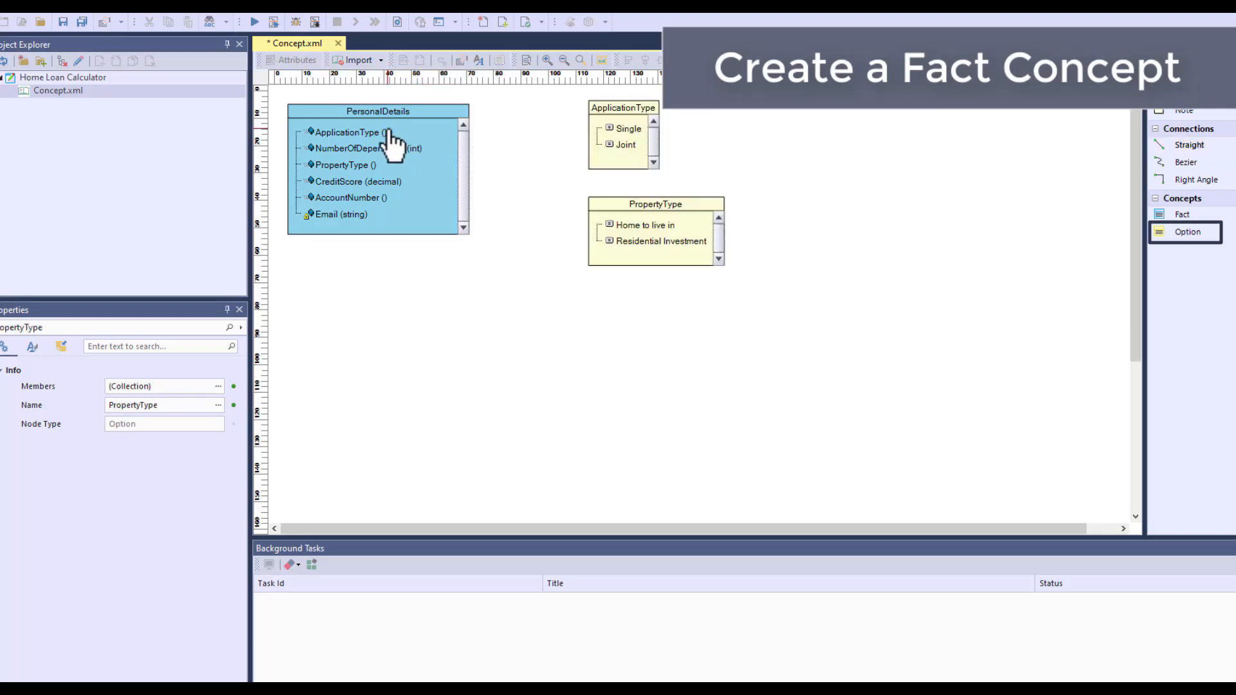
# Link the ApplicationType and PropertyType members of PersonalDetails to the option concepts of the same names
pyautogui.moveTo(387, 132); pyautogui.dragTo(599, 135)
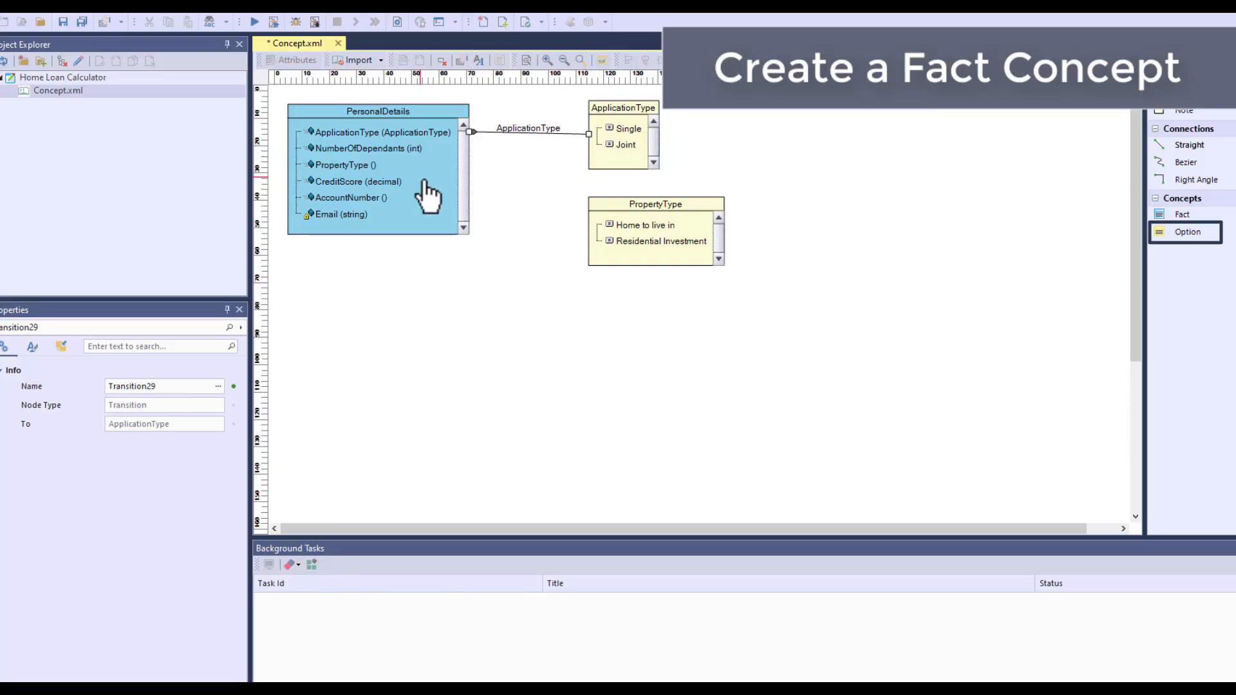
pyautogui.moveTo(387, 165); pyautogui.dragTo(599, 238)
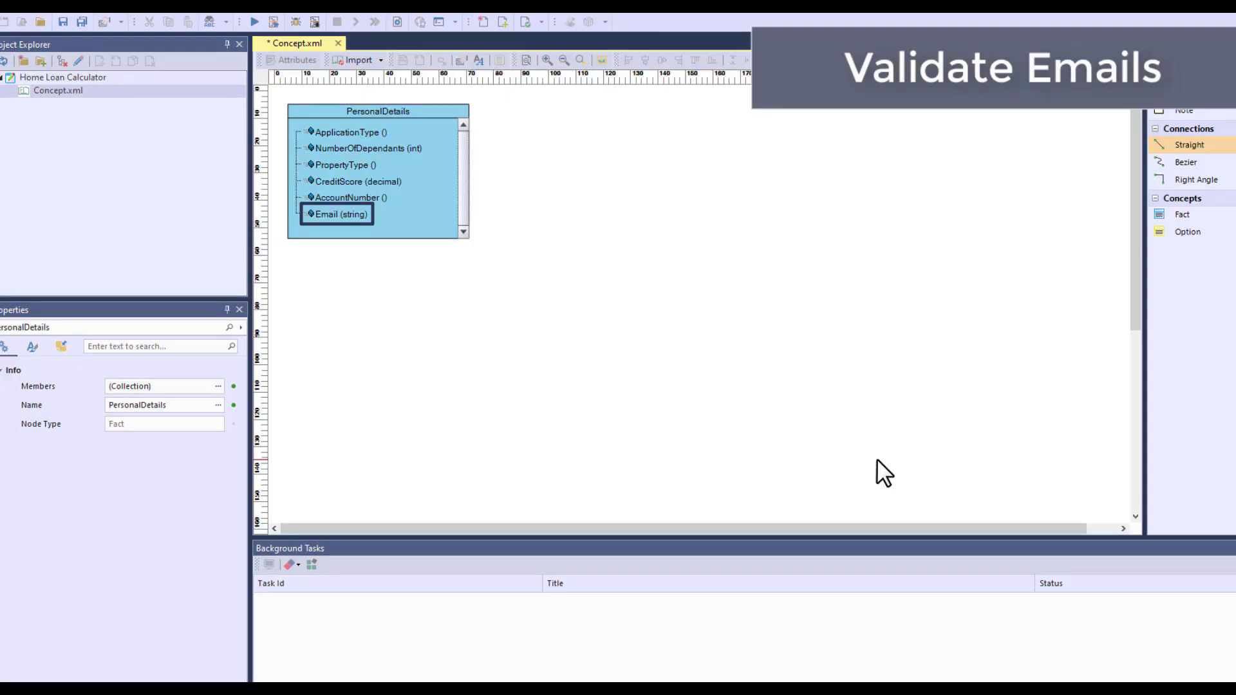
# Set the Process All Constraints option for the Email member of PersonalDetails and open its Constraints for editing
pyautogui.rightClick(414, 218)
pyautogui.click(469, 332)
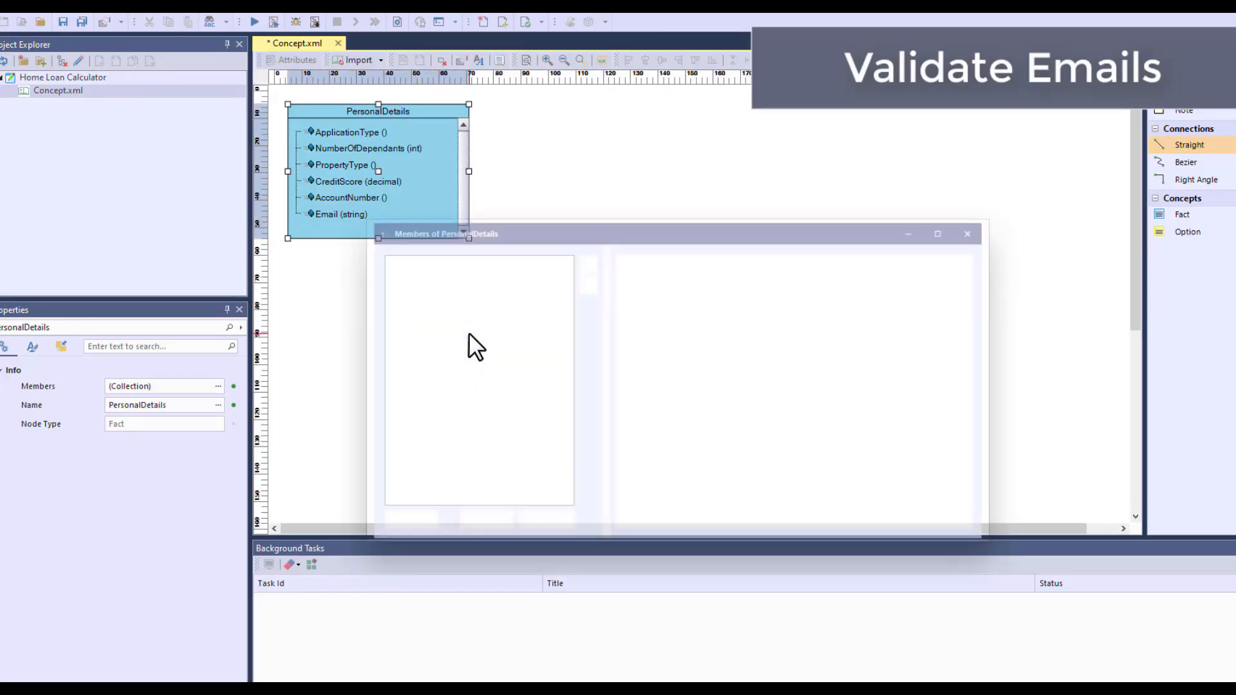
pyautogui.click(412, 314)
pyautogui.click(854, 364)
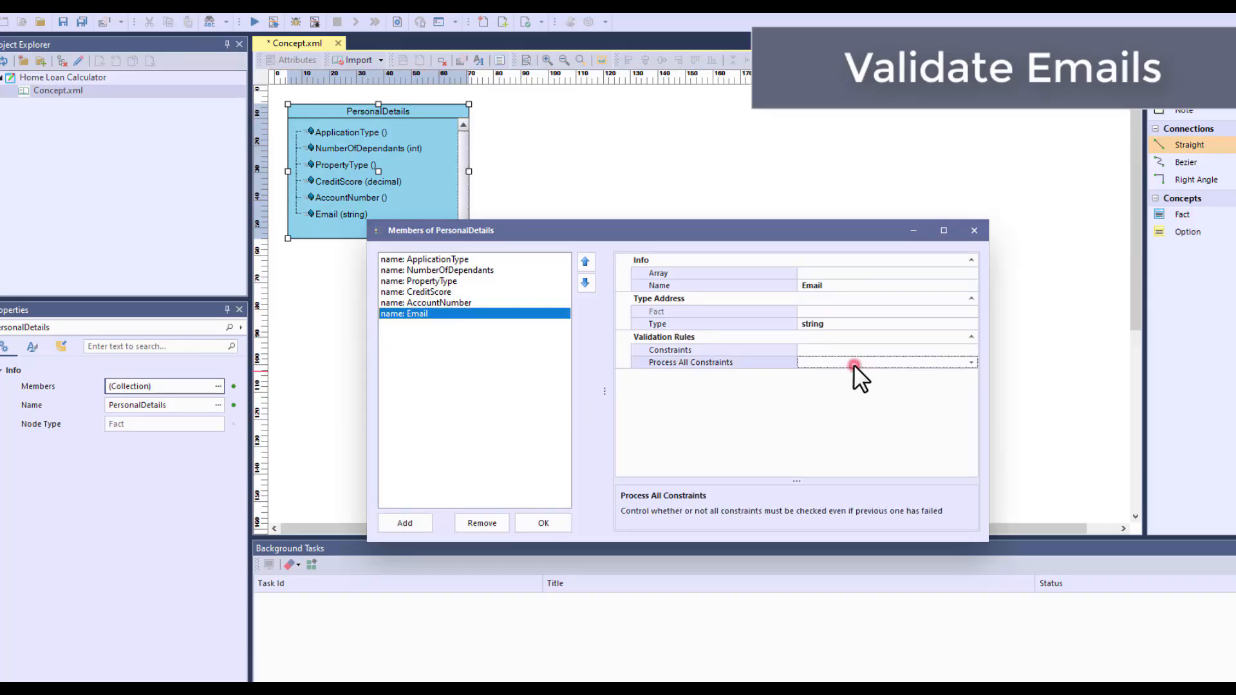
pyautogui.click(971, 362)
pyautogui.click(952, 389)
pyautogui.click(971, 350)
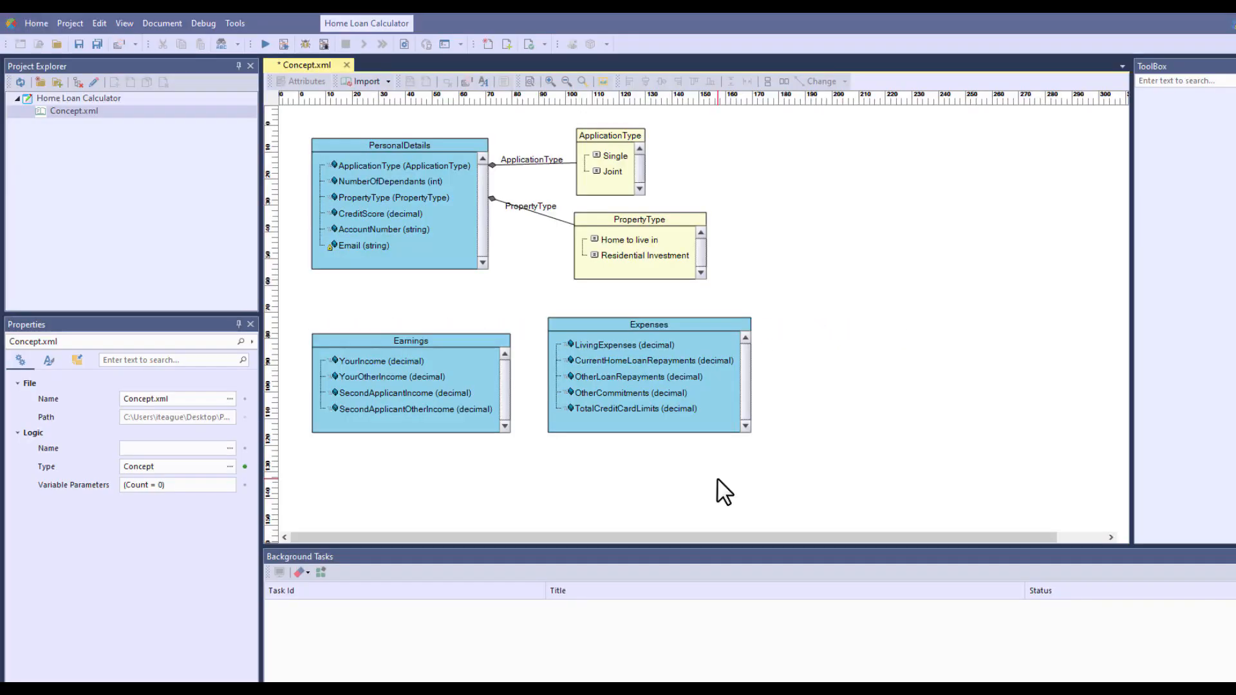
# Create a Generic Flow business logic document named Main.xml in the Home Loan Calculator project
pyautogui.click(96, 99)
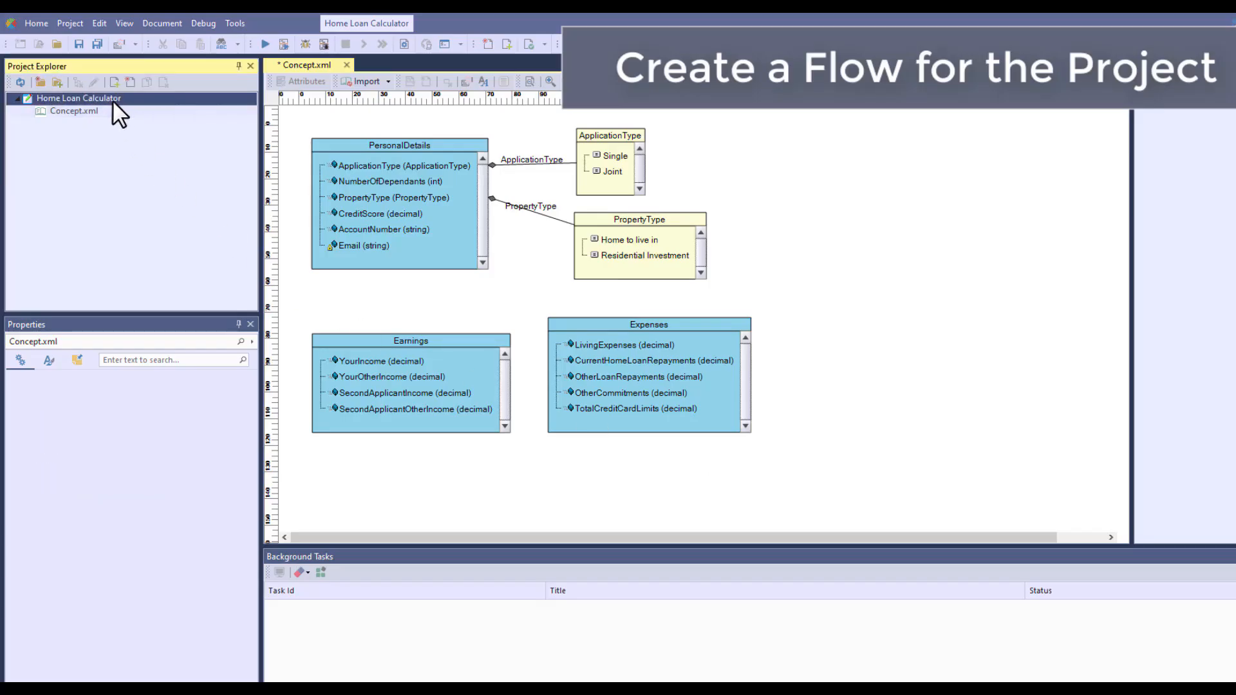
pyautogui.click(132, 82)
pyautogui.click(477, 312)
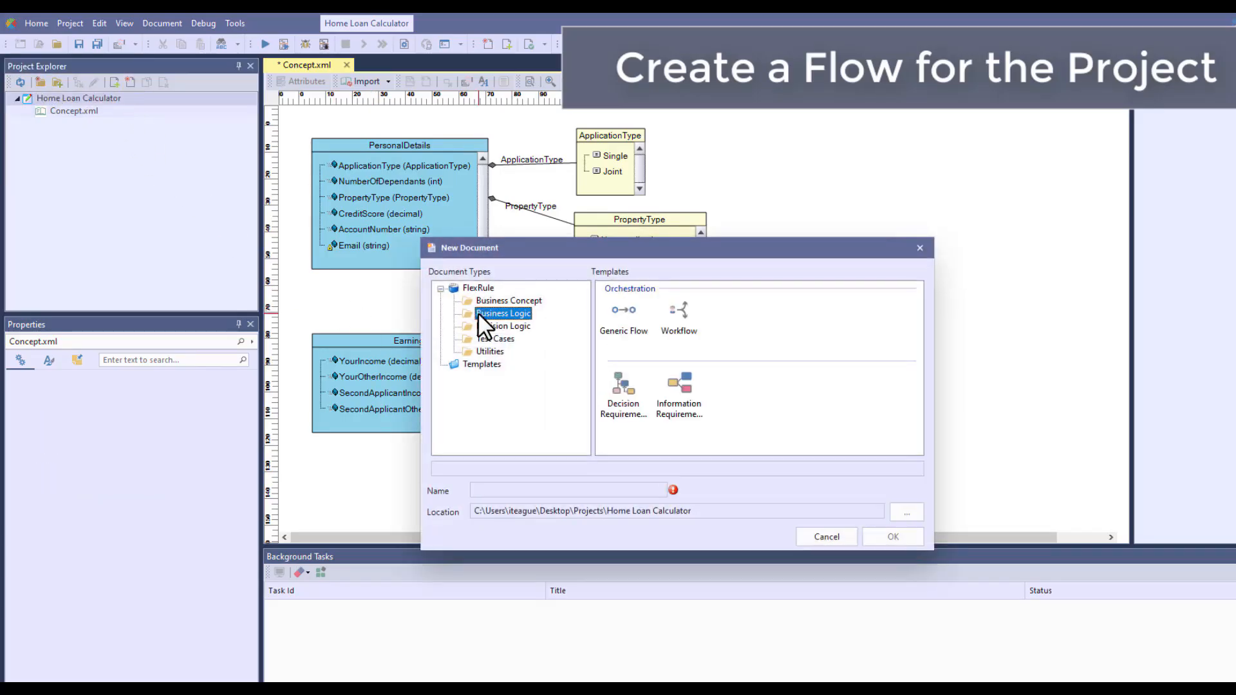
pyautogui.click(624, 322)
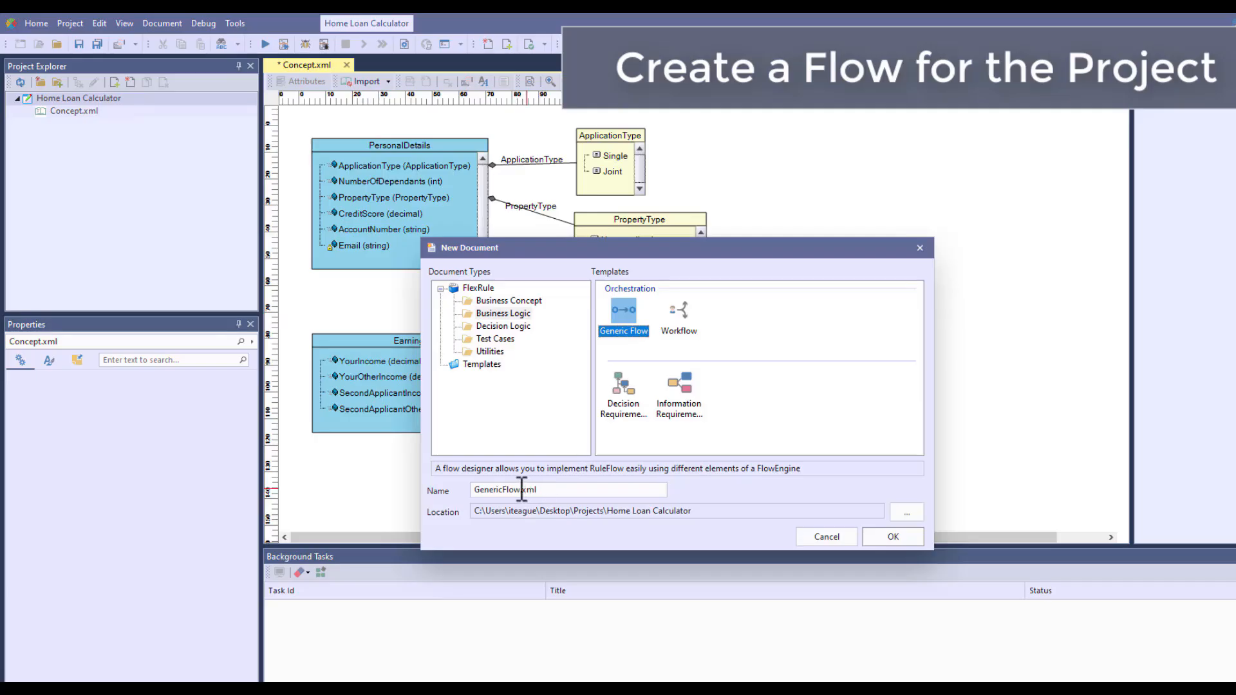
pyautogui.moveTo(521, 490); pyautogui.dragTo(452, 489)
pyautogui.write('Main')
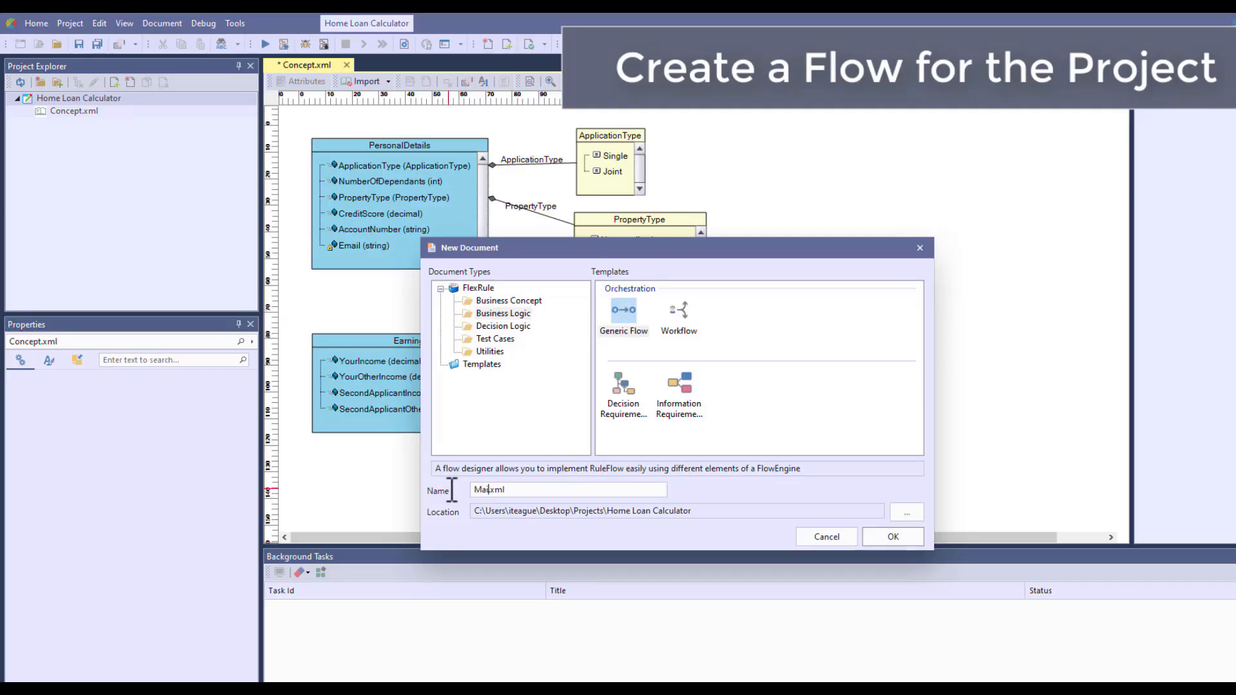
pyautogui.press('Return')
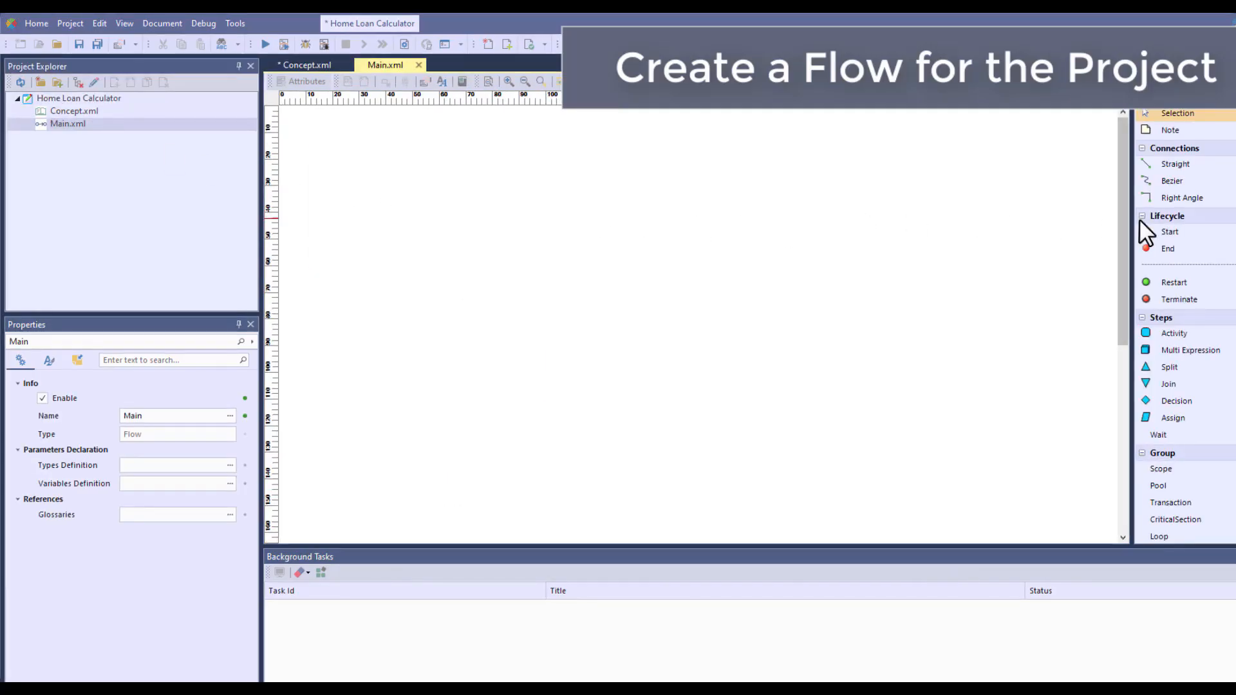
# Place a Start node and an End node side by side in the flow, with a Terminate node below and between them
pyautogui.moveTo(1164, 232); pyautogui.dragTo(350, 222)
pyautogui.moveTo(1165, 250); pyautogui.dragTo(520, 226)
pyautogui.moveTo(1153, 302); pyautogui.dragTo(428, 324)
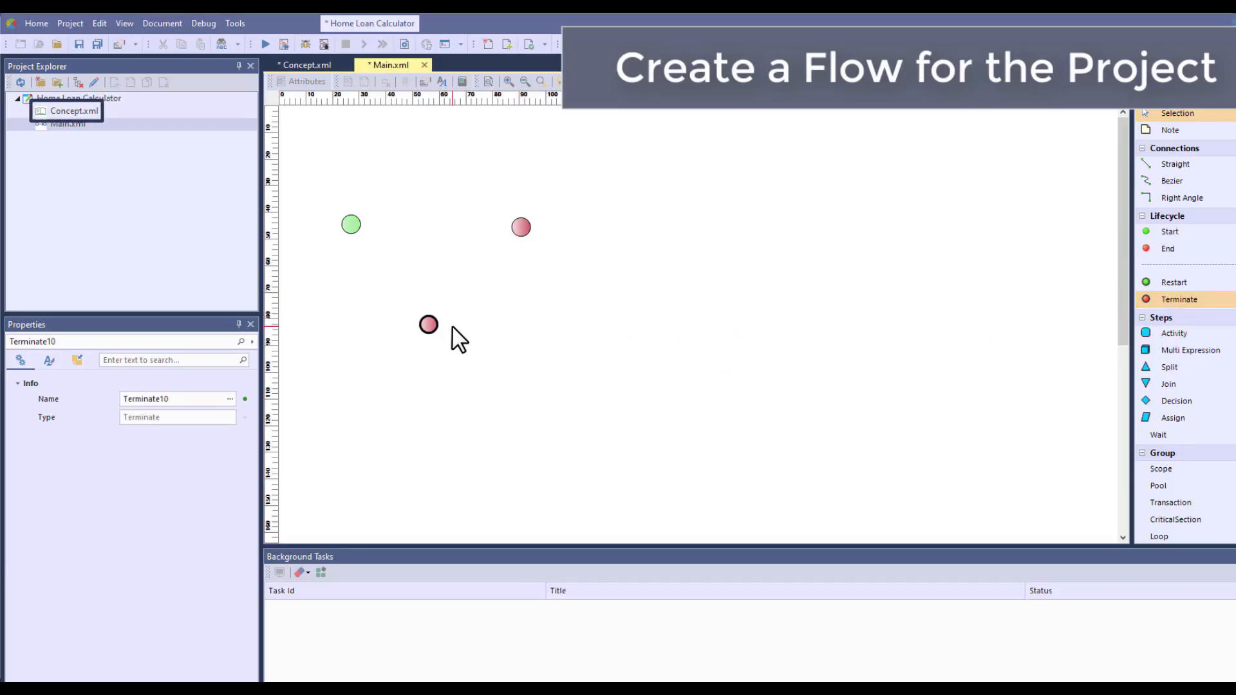
# Add Concept.xml to the flow as a validator between Start and End, and connect it to the Start, End and Terminate nodes
pyautogui.moveTo(74, 113); pyautogui.dragTo(435, 235)
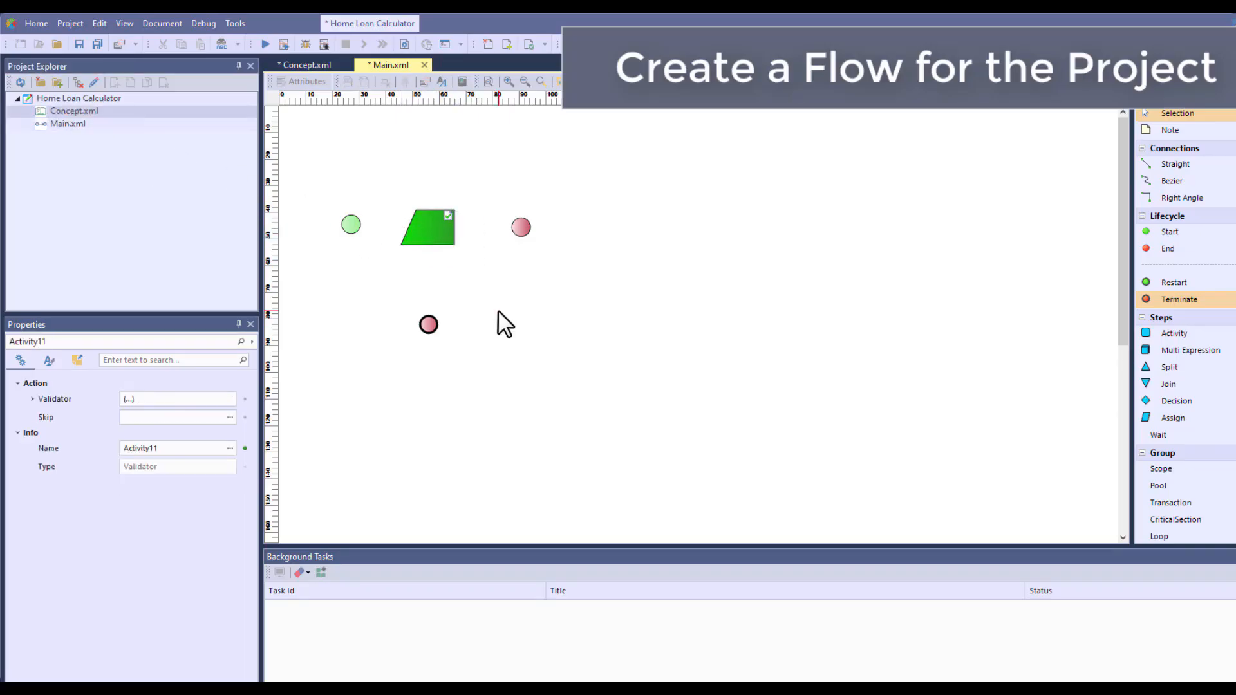
pyautogui.moveTo(352, 227); pyautogui.dragTo(520, 232)
pyautogui.moveTo(430, 241); pyautogui.dragTo(429, 323)
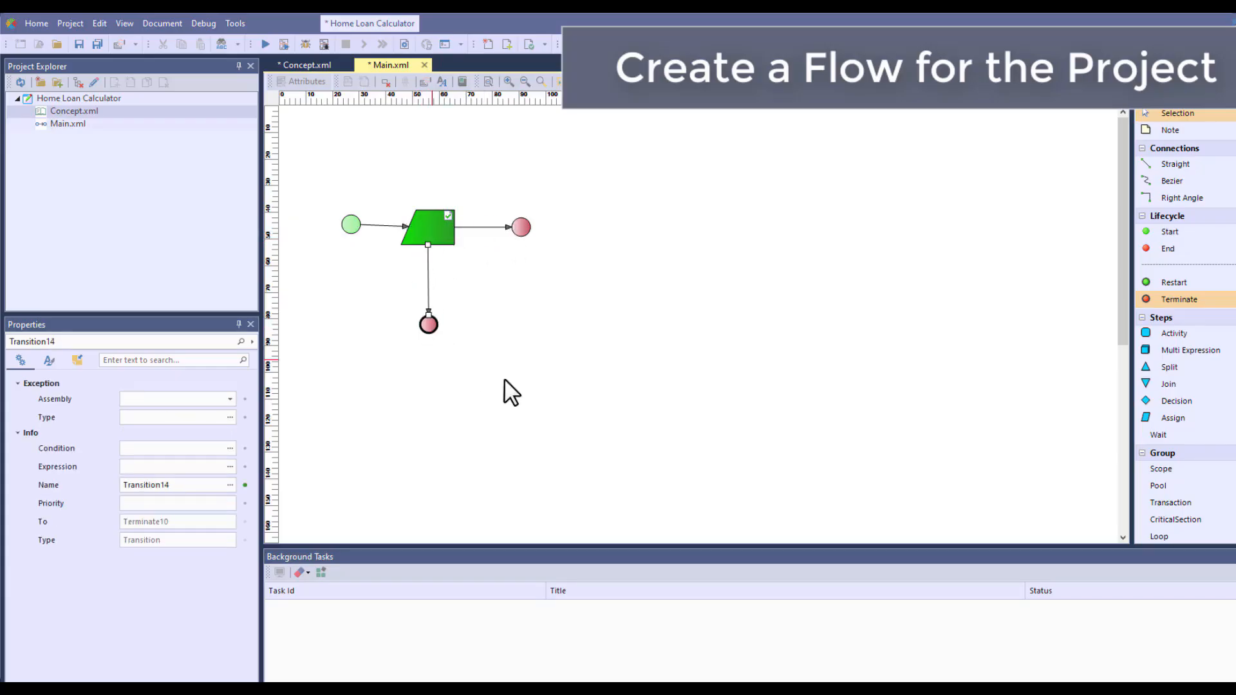
# Configure the validator to copy its value to IsValid and check the PersonalDetails fact with the value PersonalDetails
pyautogui.click(435, 229)
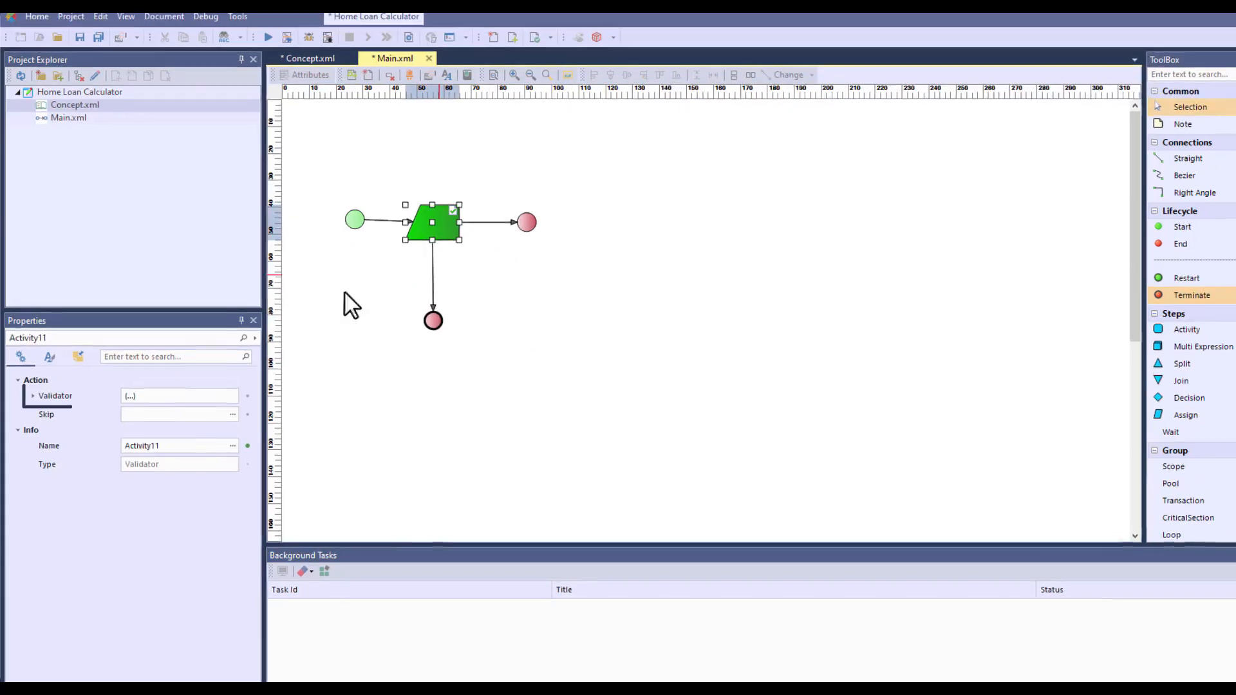
pyautogui.click(33, 399)
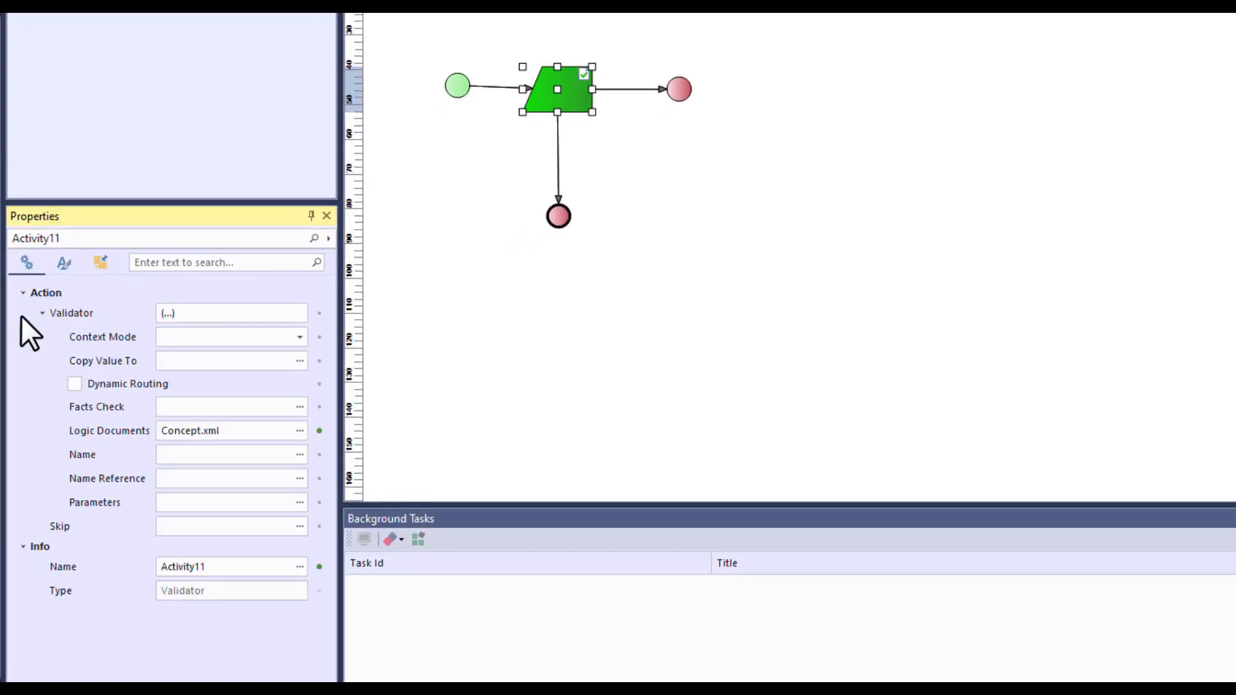
pyautogui.click(237, 362)
pyautogui.write('IsValid')
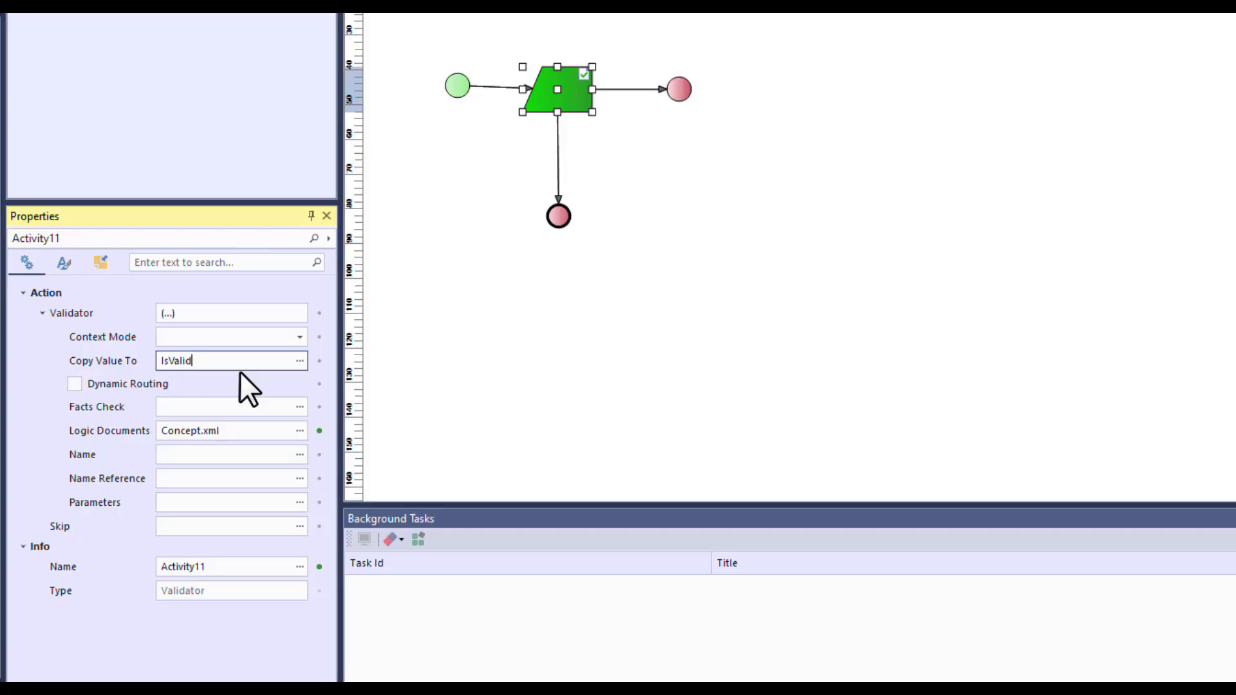
pyautogui.click(300, 407)
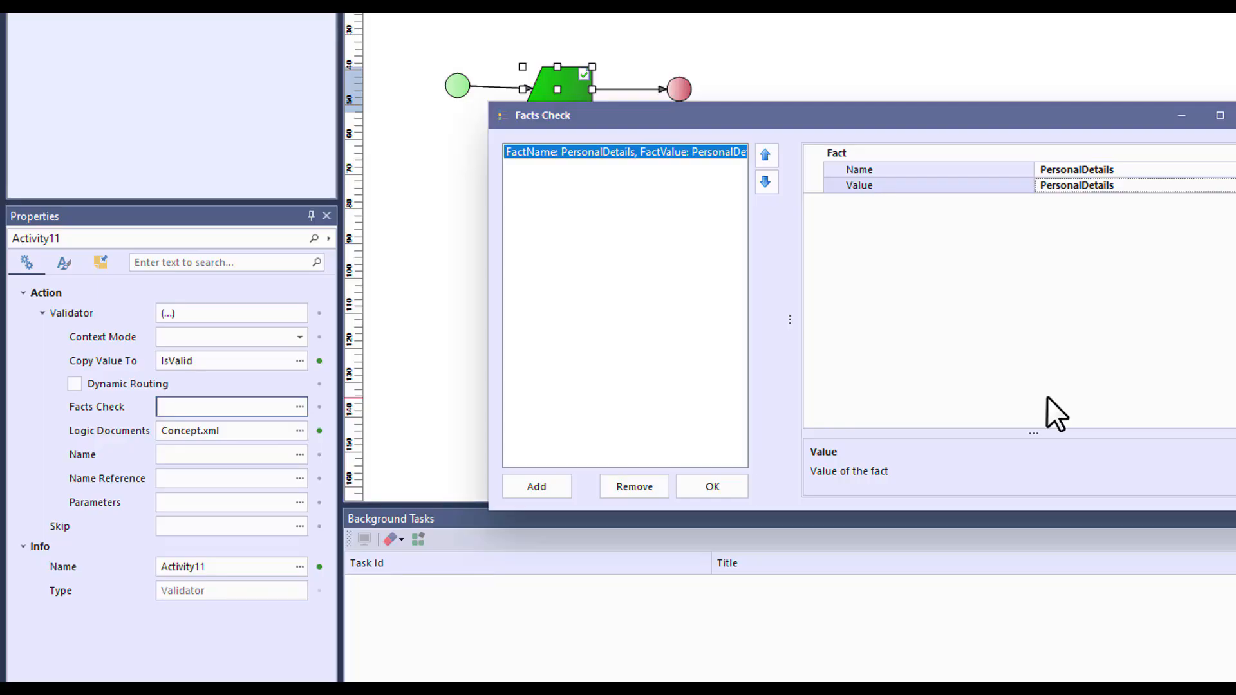
pyautogui.click(727, 480)
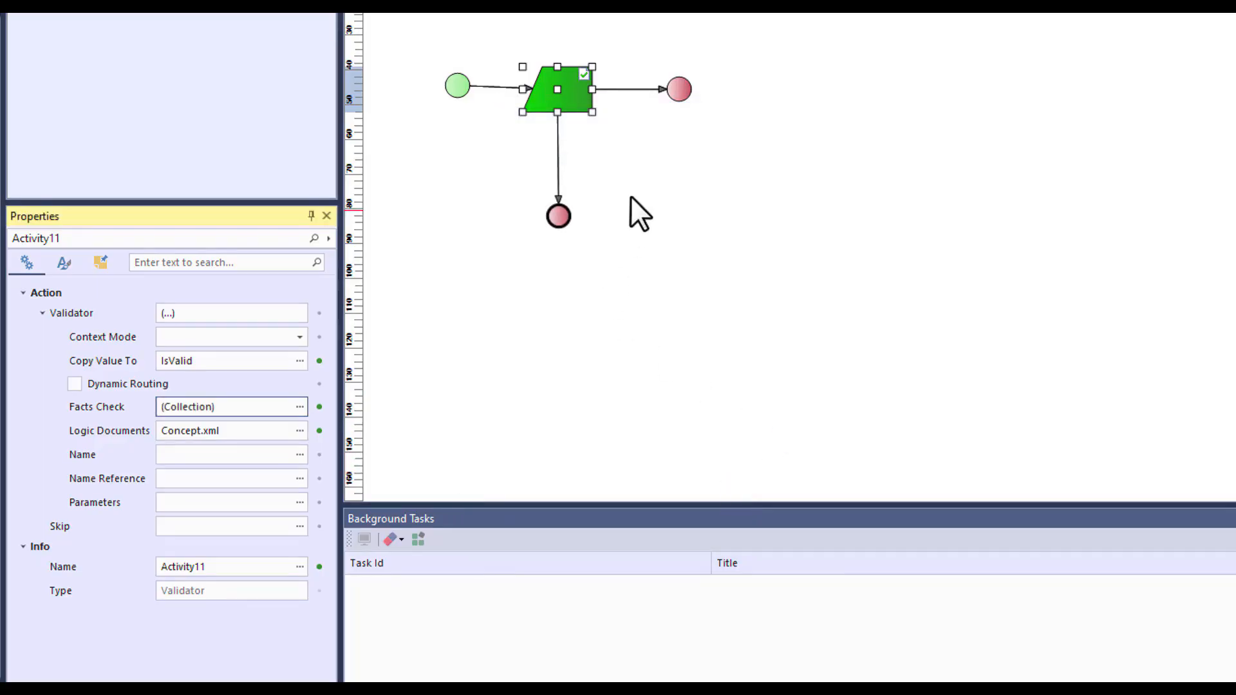
# Set the condition IsValid==true on the transition from the validator to the End node
pyautogui.click(630, 90)
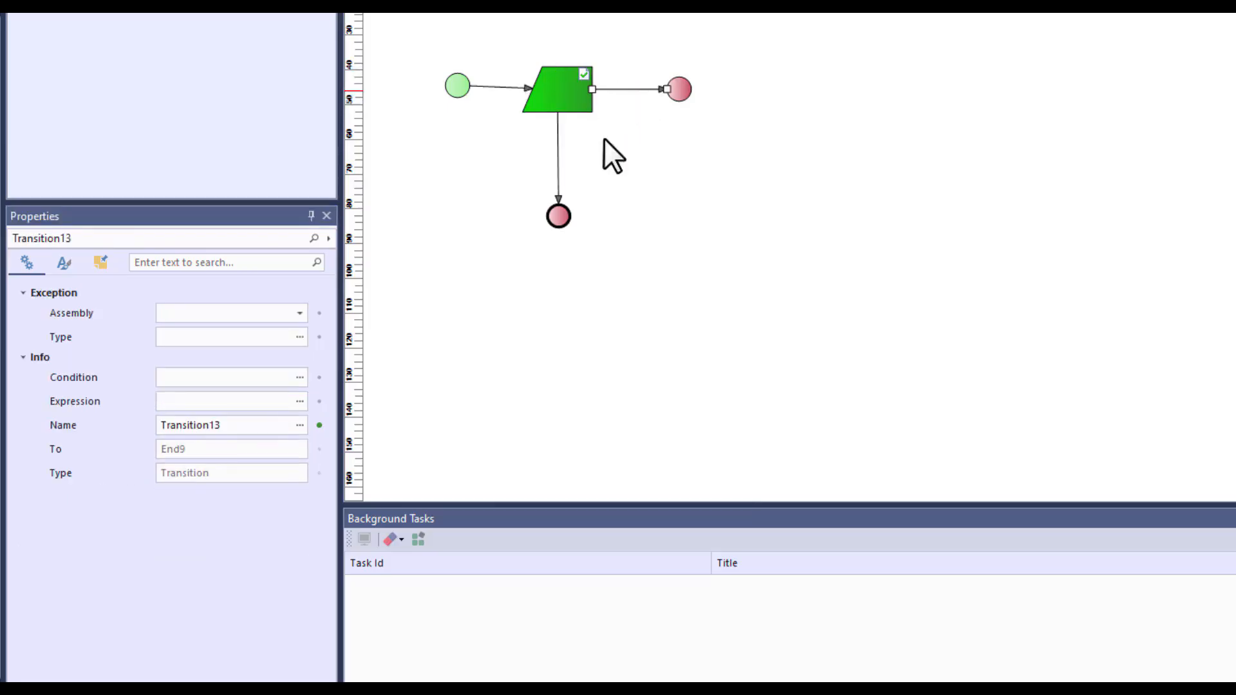
pyautogui.click(212, 378)
pyautogui.write('IsValid==true')
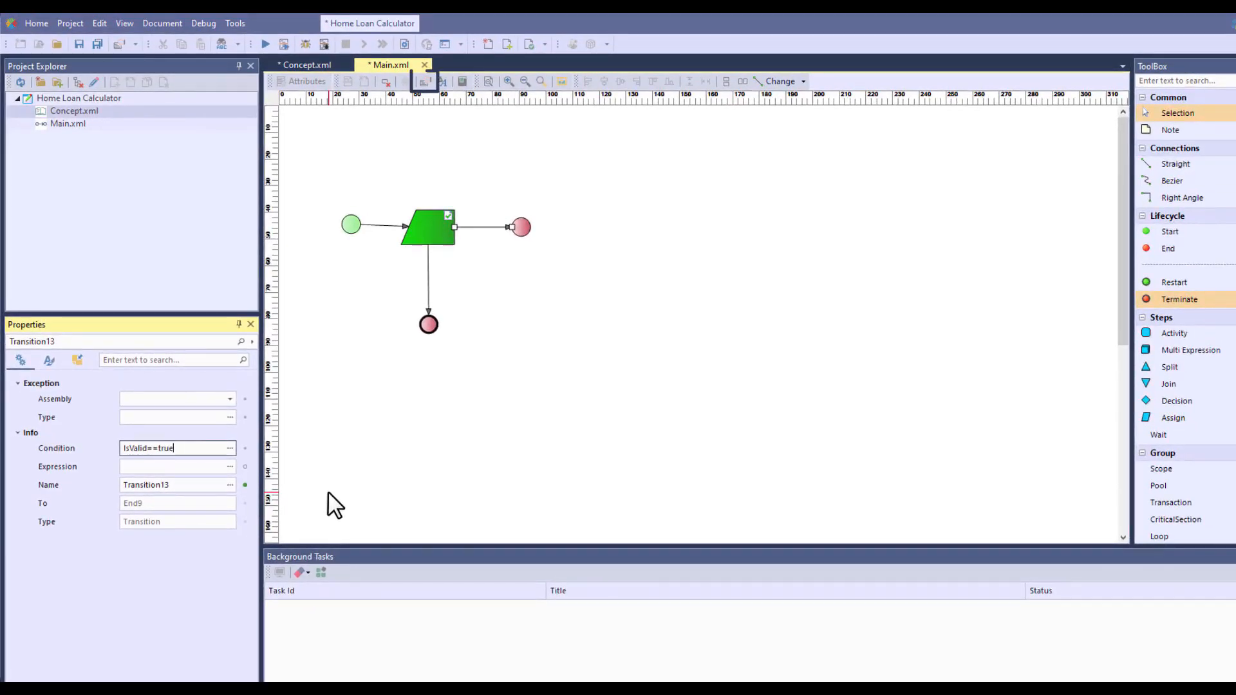
# Define the Main flow's variables: PersonalDetails with direction In, and IsValid as a Local variable of type bool
pyautogui.click(425, 81)
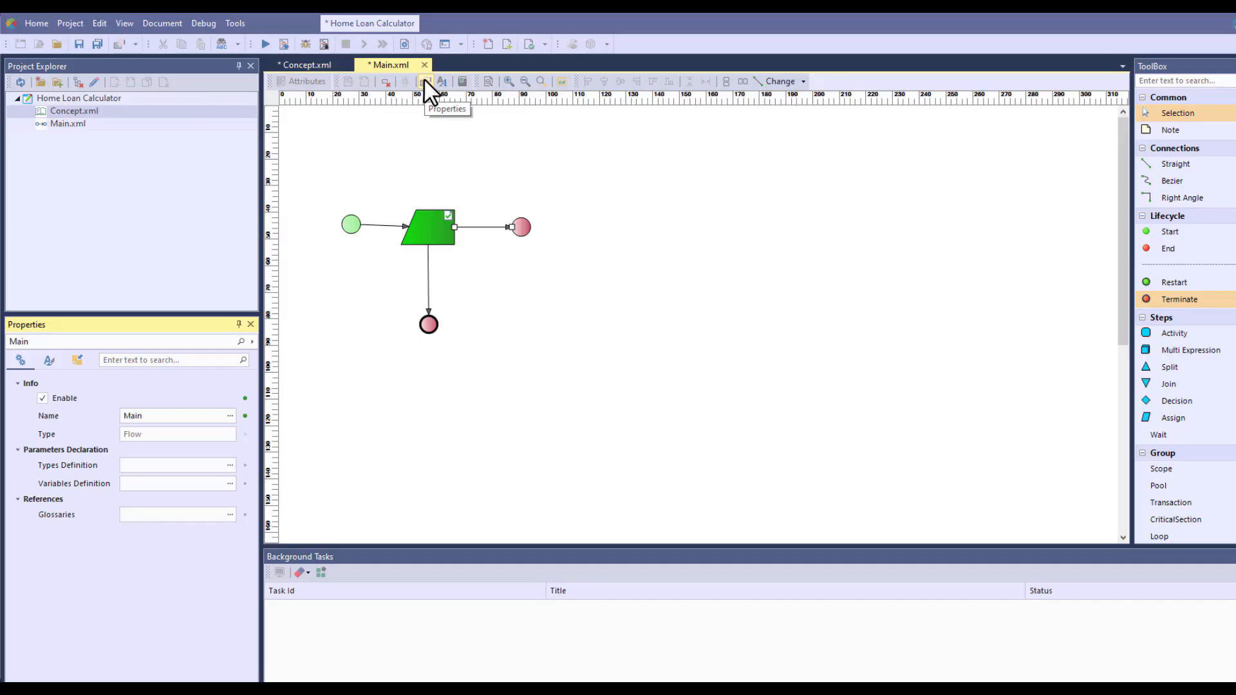
pyautogui.click(231, 484)
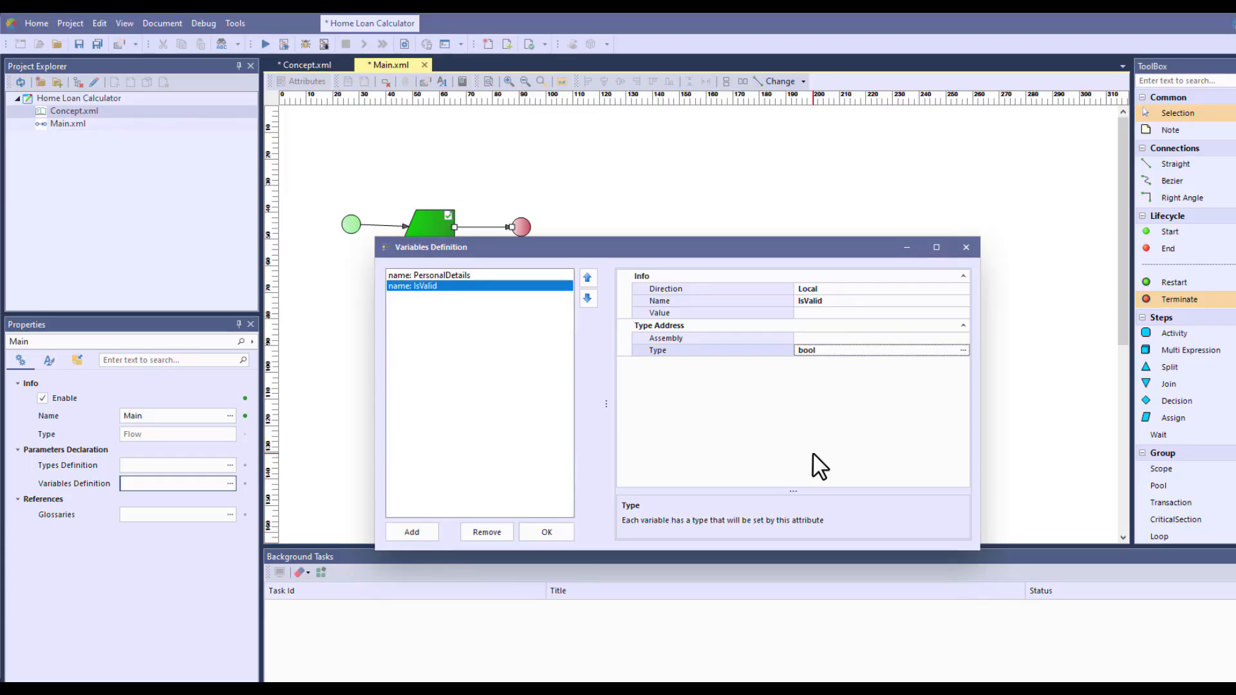
pyautogui.click(561, 528)
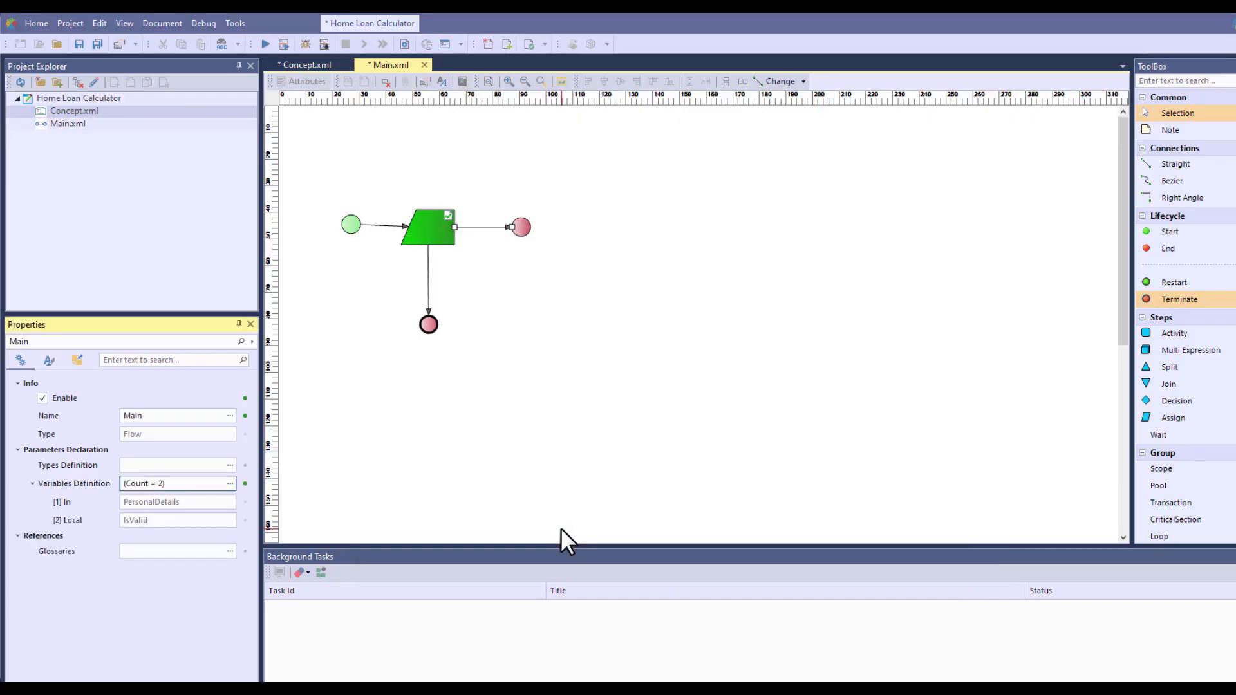
# Label the validator node "Validate customer account"
pyautogui.doubleClick(441, 231)
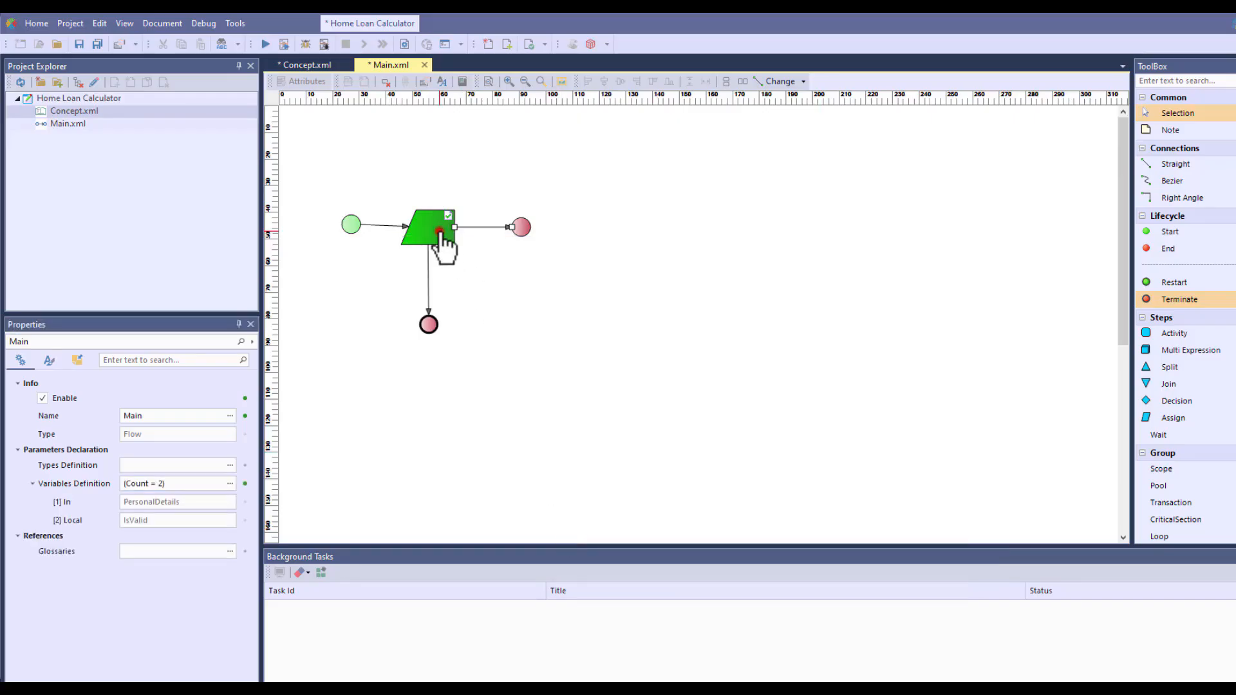
pyautogui.write('Validate customer account')
pyautogui.click(509, 288)
# Start debugging the Main flow with PersonalDetails input including a Joint application, 0 dependants, Home to live in and credit score 607
pyautogui.press('F5')
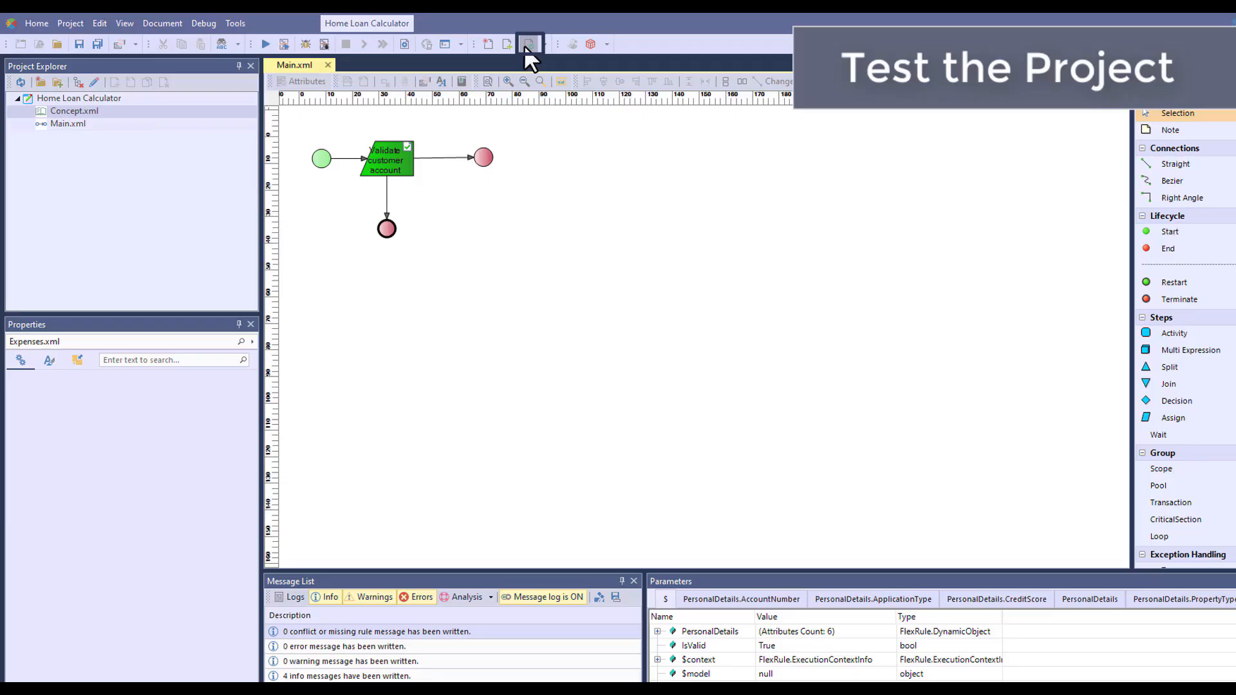
pyautogui.click(527, 45)
pyautogui.click(324, 44)
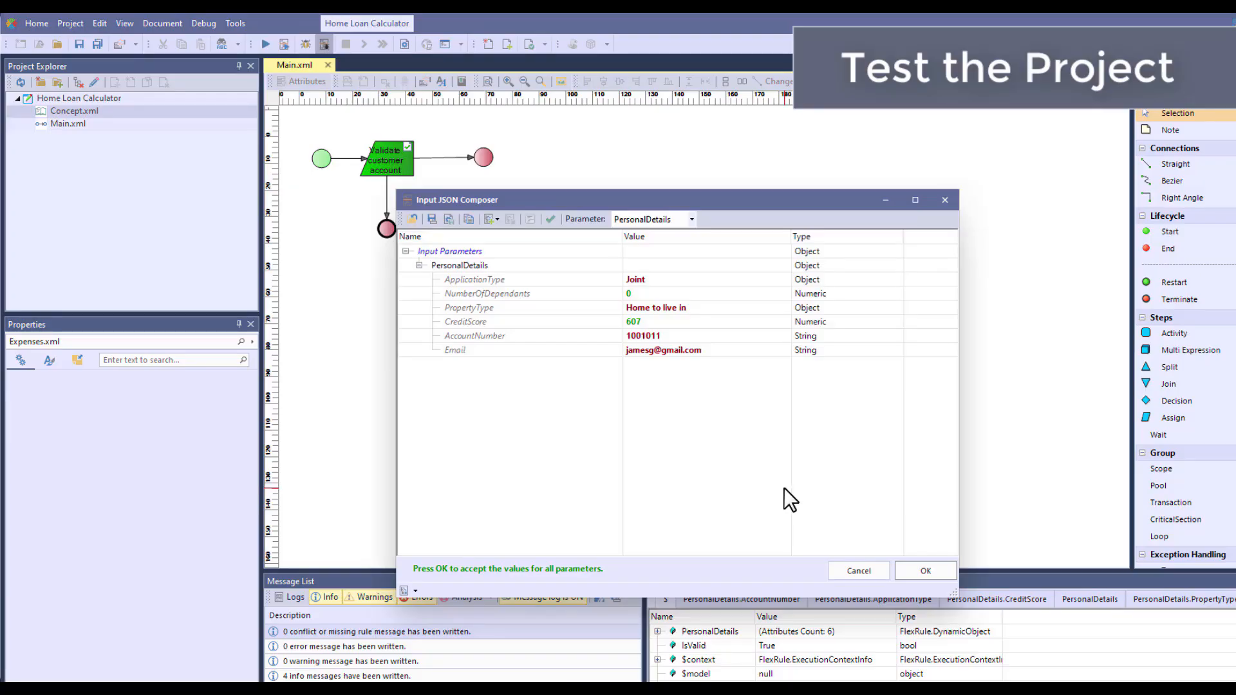
pyautogui.click(926, 571)
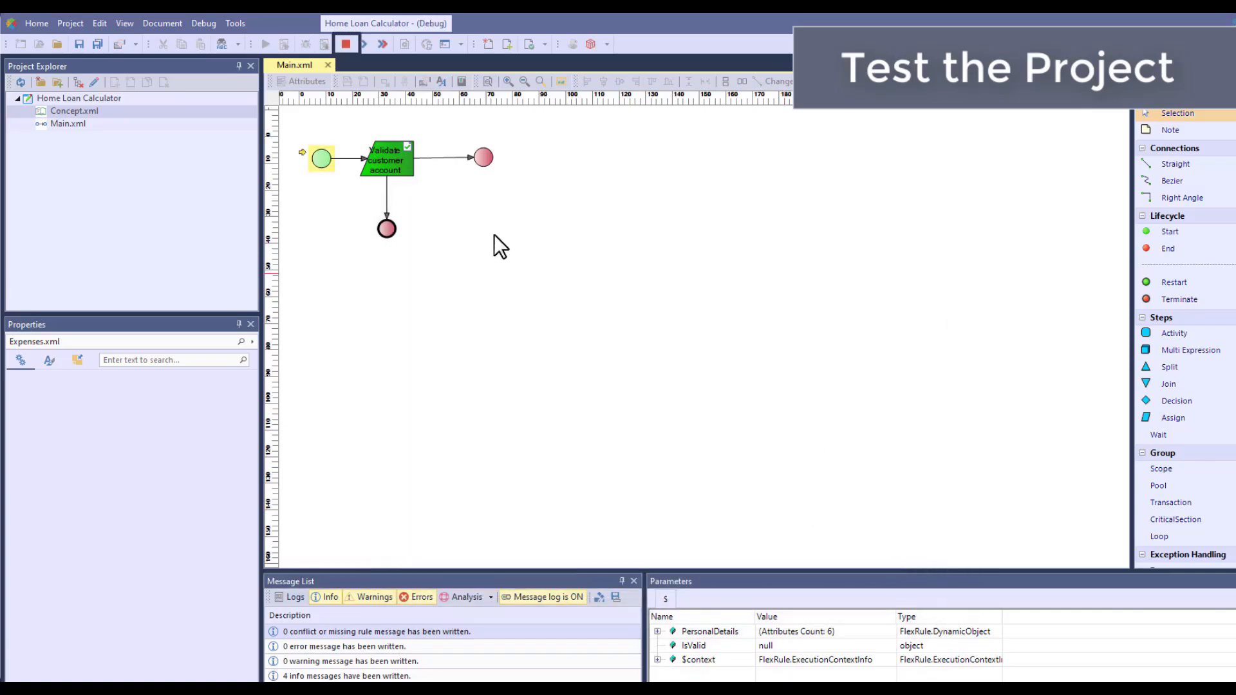
# Step the debugger through the flow to the End node without opening the linked Concept.xml, and examine the resulting parameters
pyautogui.click(360, 45)
pyautogui.click(356, 47)
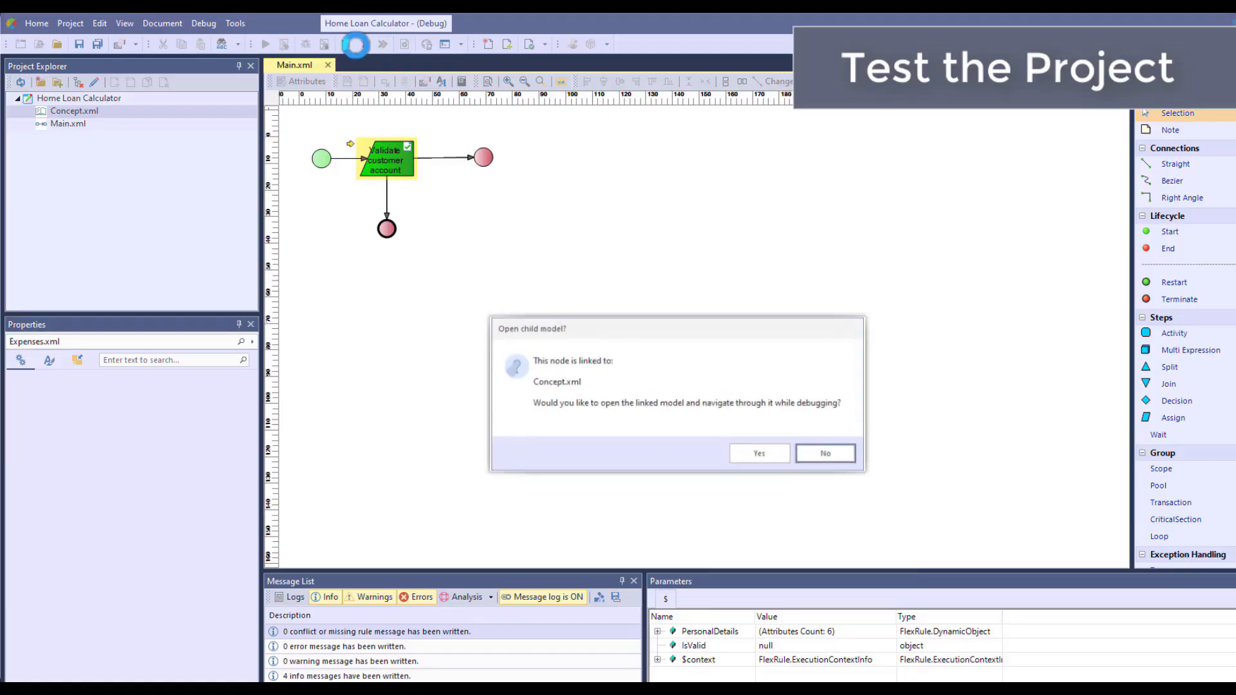
pyautogui.press('Return')
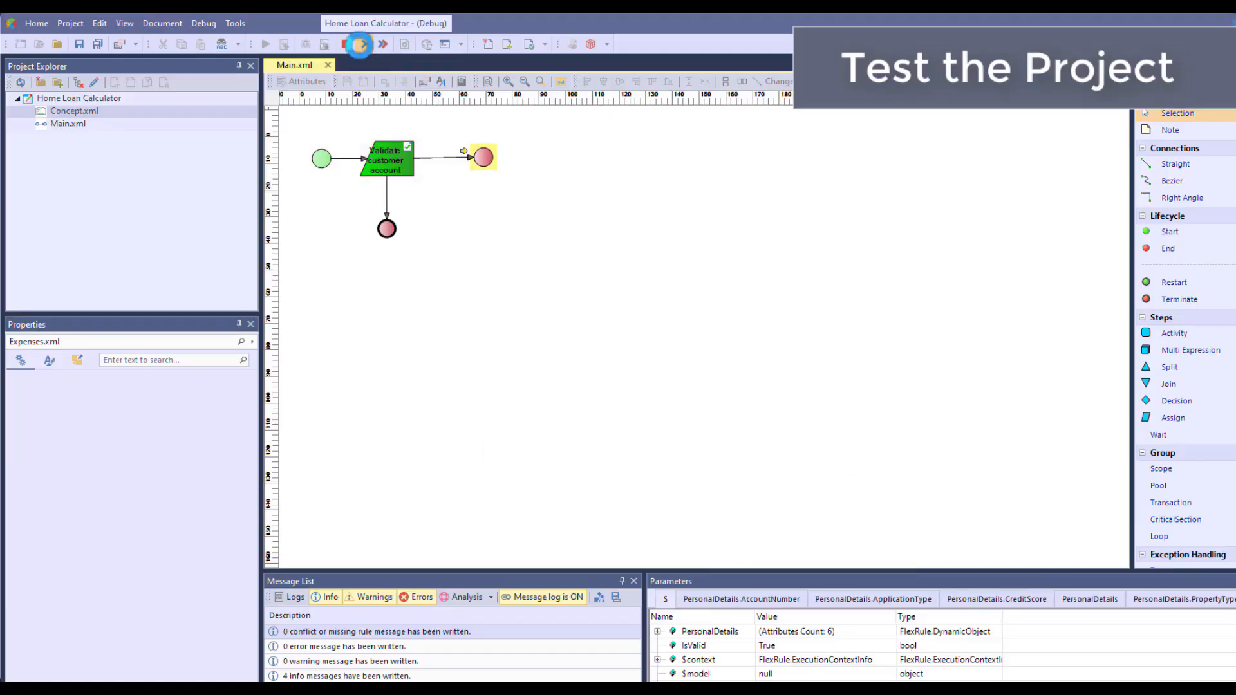
pyautogui.click(359, 45)
pyautogui.click(745, 439)
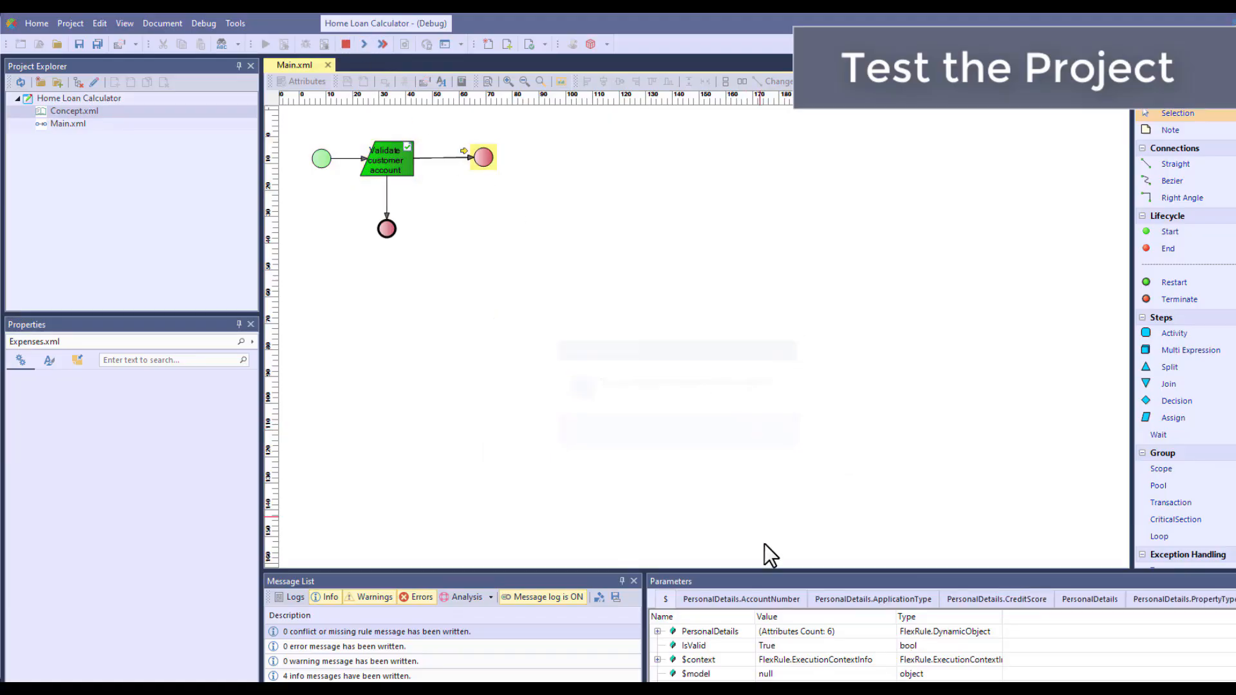
pyautogui.moveTo(766, 570); pyautogui.dragTo(755, 425)
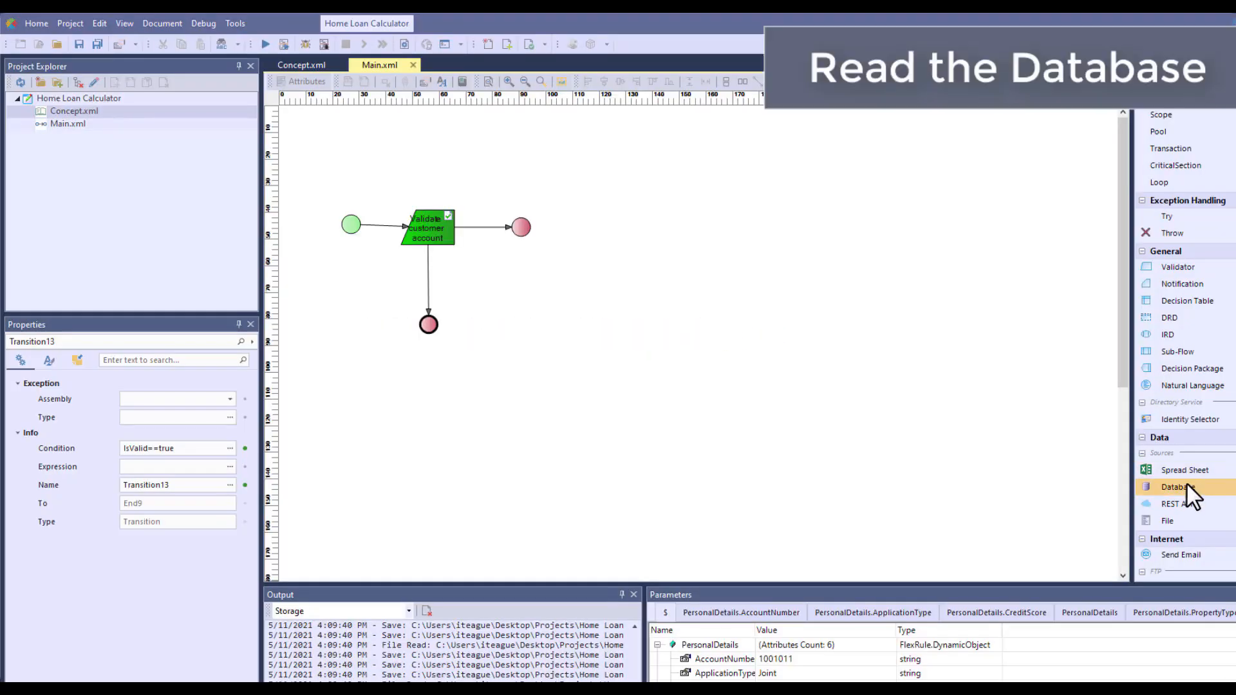
# Add a Database node below the End node in the flow and label it "Customer Database"
pyautogui.moveTo(1184, 487); pyautogui.dragTo(561, 320)
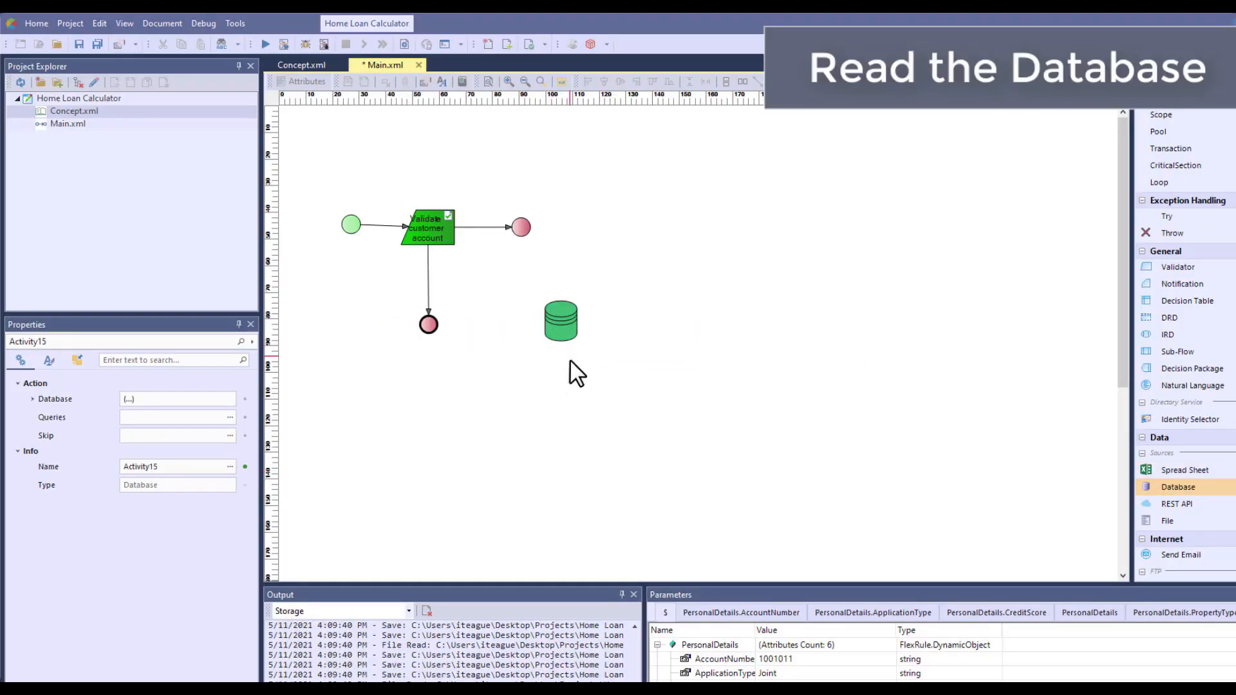
pyautogui.write('Customer Database')
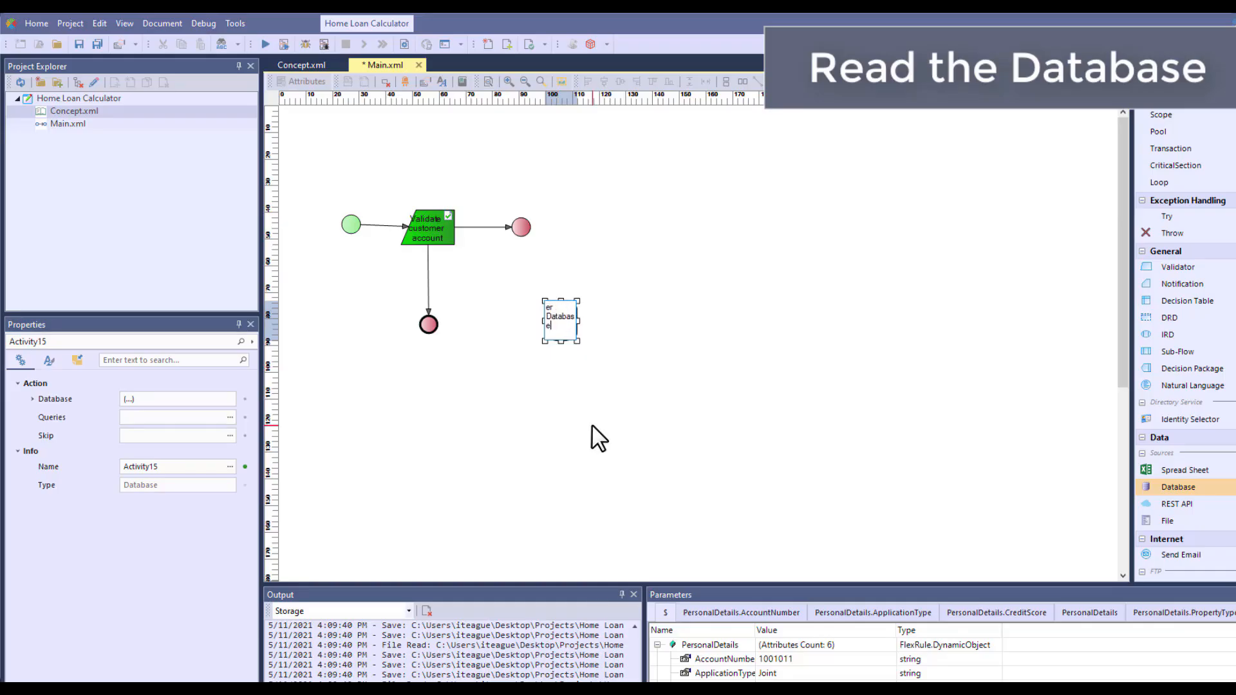
# Finish the "Customer Database" label and move it directly below the database icon
pyautogui.click(592, 425)
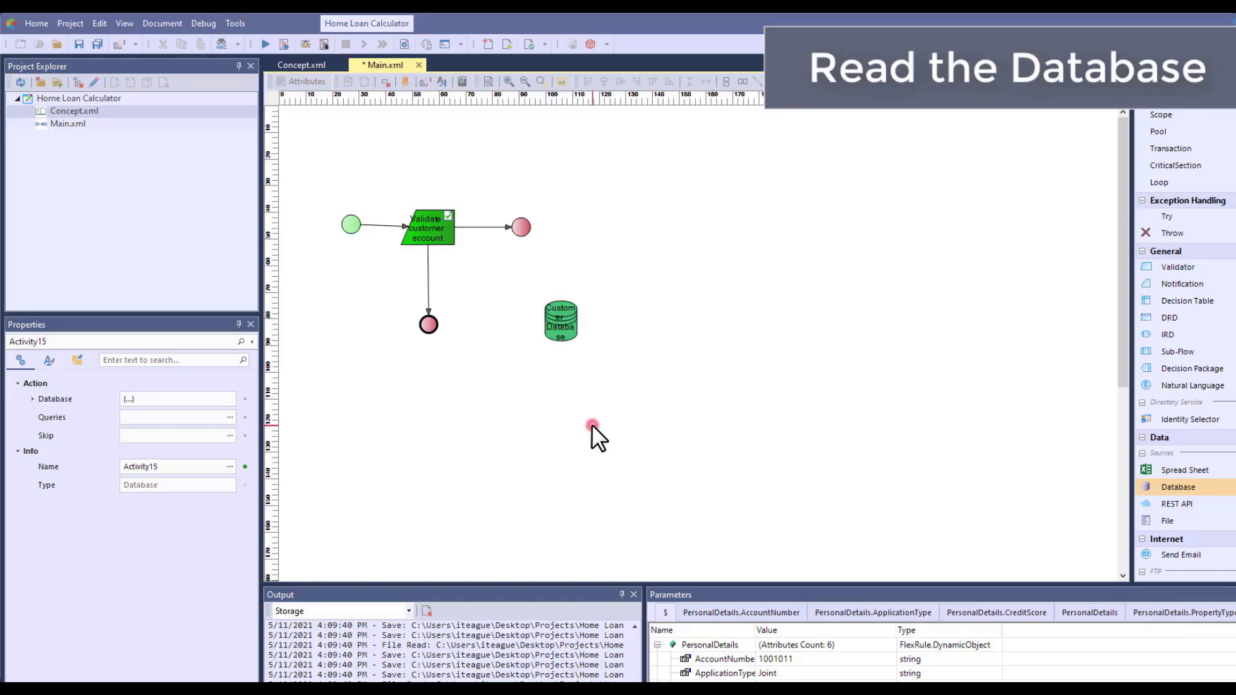
pyautogui.click(564, 329)
pyautogui.moveTo(558, 323); pyautogui.dragTo(558, 365)
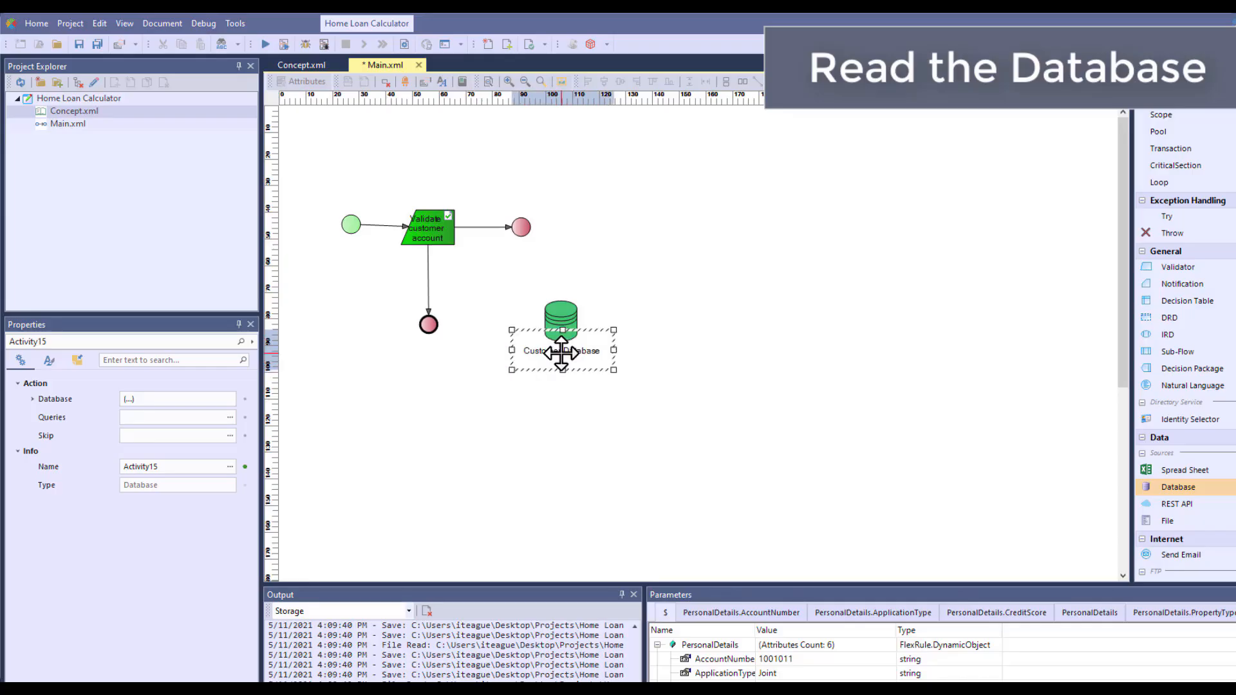
pyautogui.click(593, 469)
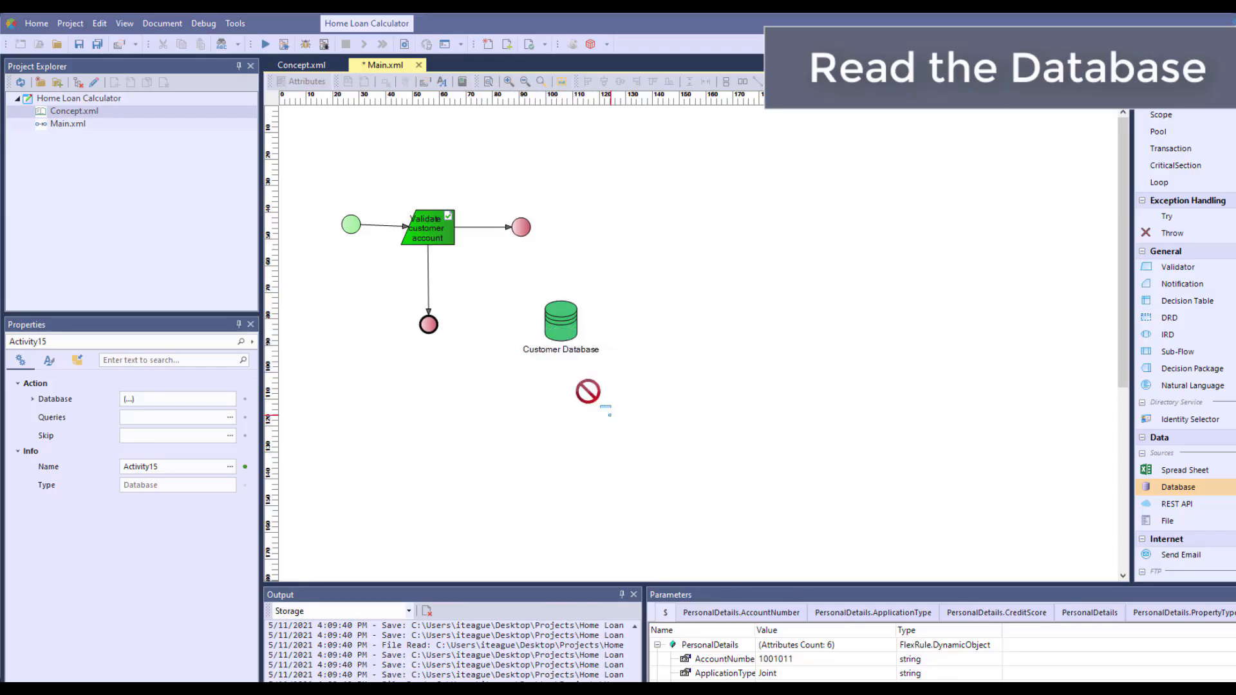
# Remove the validator's direct link to the End node beside it, and place the Customer Database node between the two
pyautogui.moveTo(566, 325); pyautogui.dragTo(559, 264)
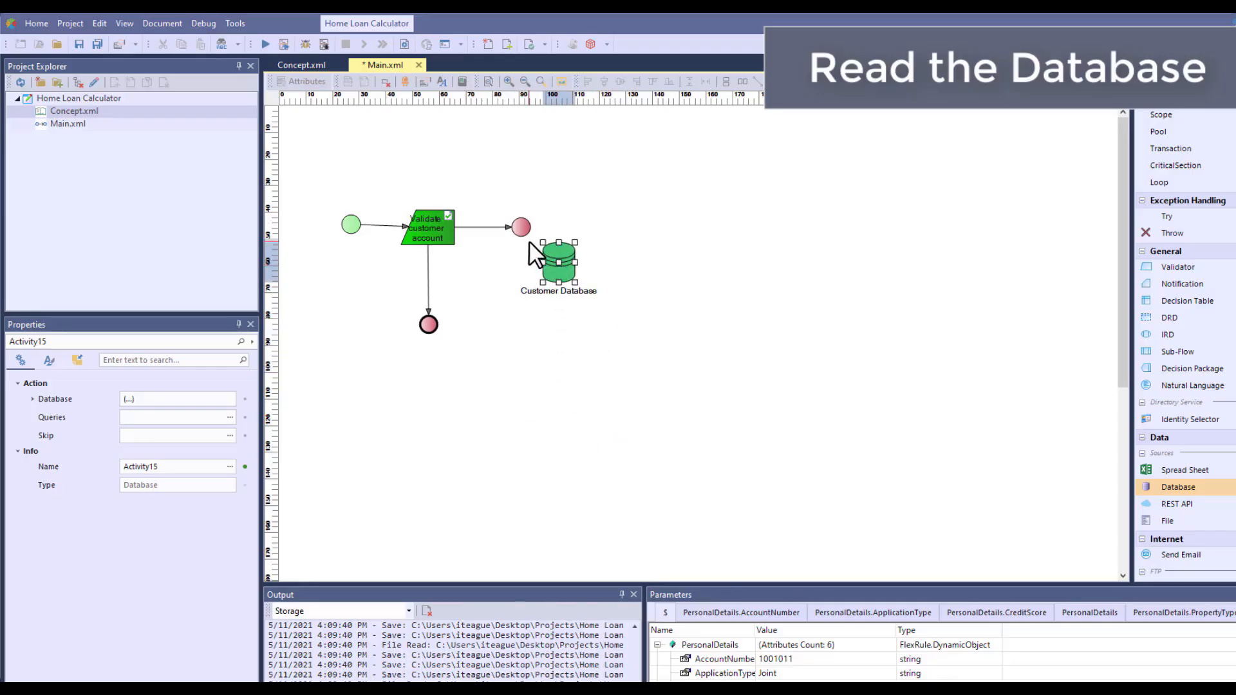
pyautogui.moveTo(521, 227); pyautogui.dragTo(669, 228)
pyautogui.click(575, 262)
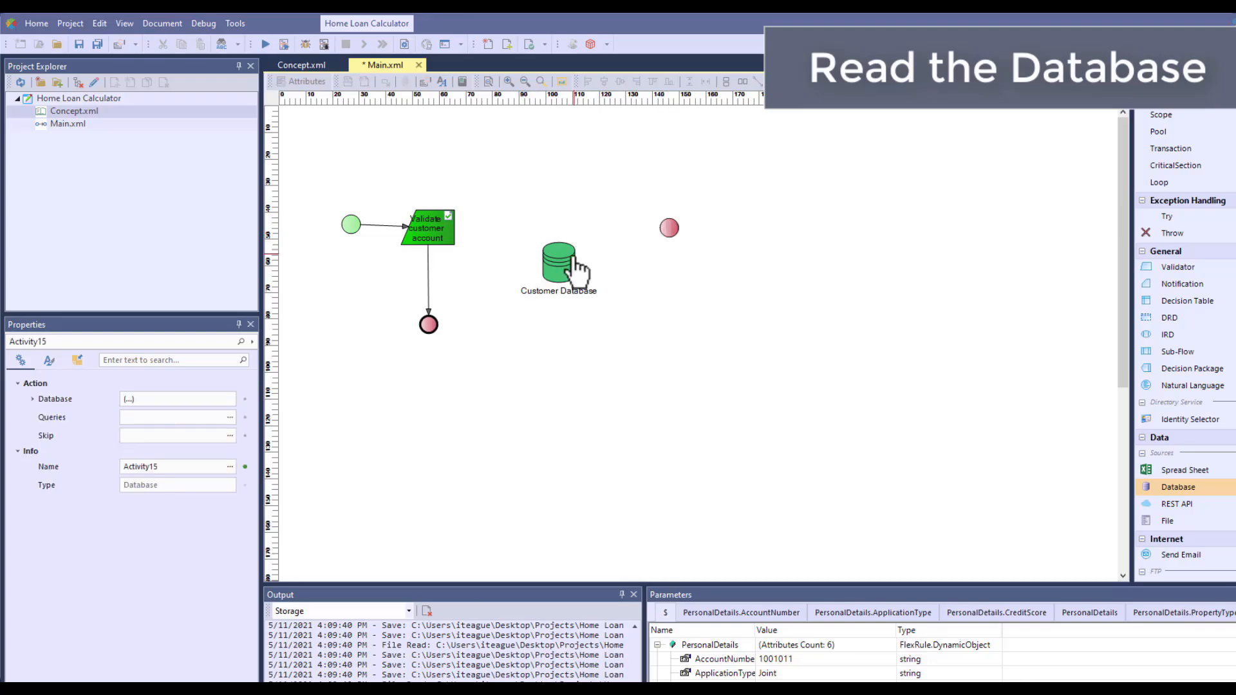
pyautogui.moveTo(558, 262); pyautogui.dragTo(558, 234)
pyautogui.click(552, 331)
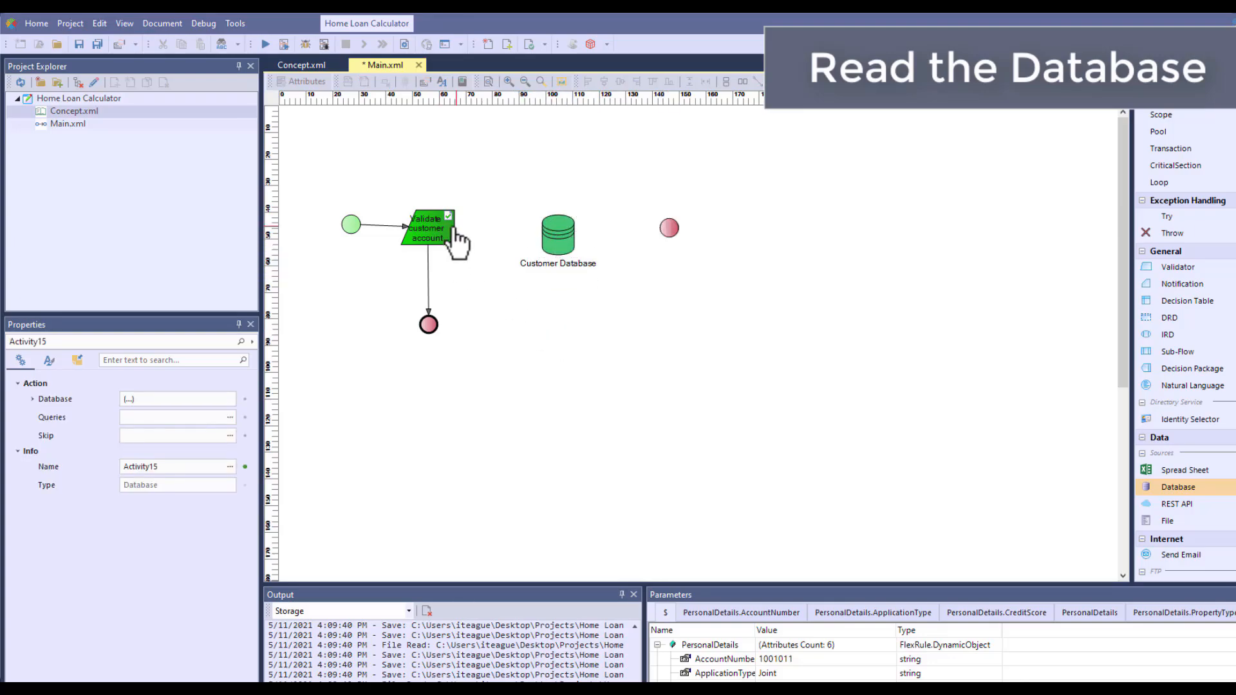
# Link the validator through Customer Database to the End node, and declare a local variable IsaCustomer in the flow
pyautogui.moveTo(439, 227); pyautogui.dragTo(556, 237)
pyautogui.moveTo(566, 239); pyautogui.dragTo(667, 228)
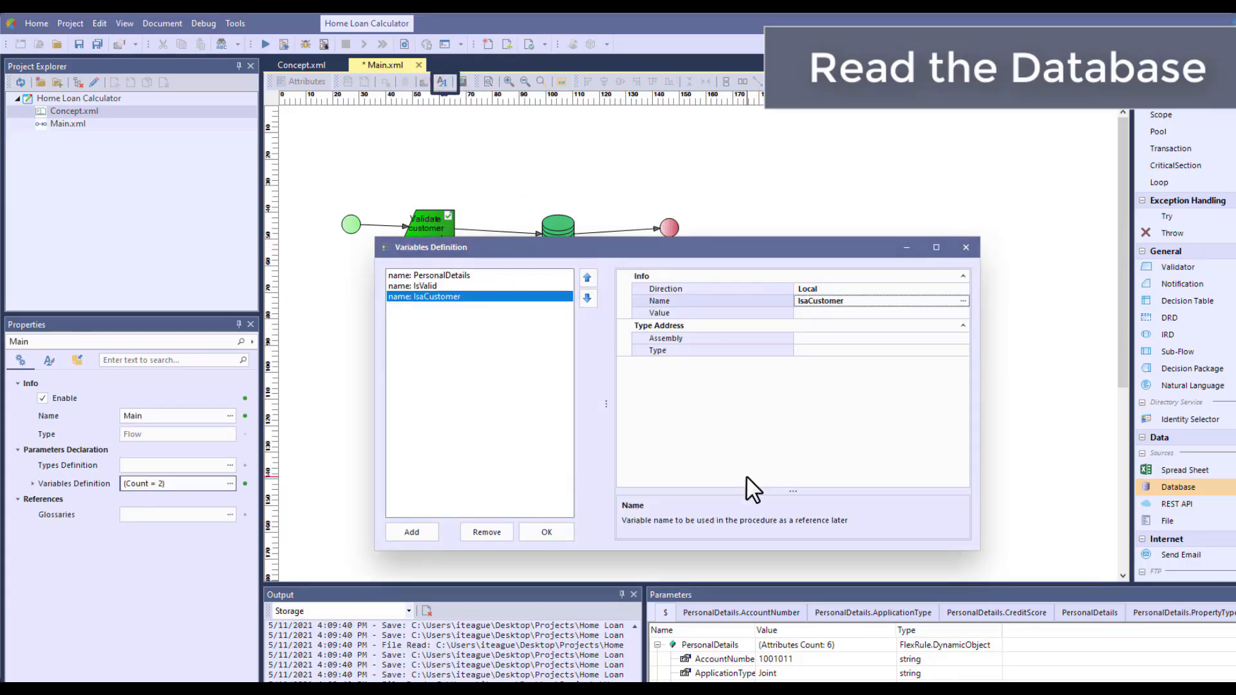
pyautogui.click(547, 532)
# Set the Customer Database connection string to "Data Source=.\SQLEXPRESS;Initial Catalog=customer;Trusted_Connection=True"
pyautogui.click(551, 268)
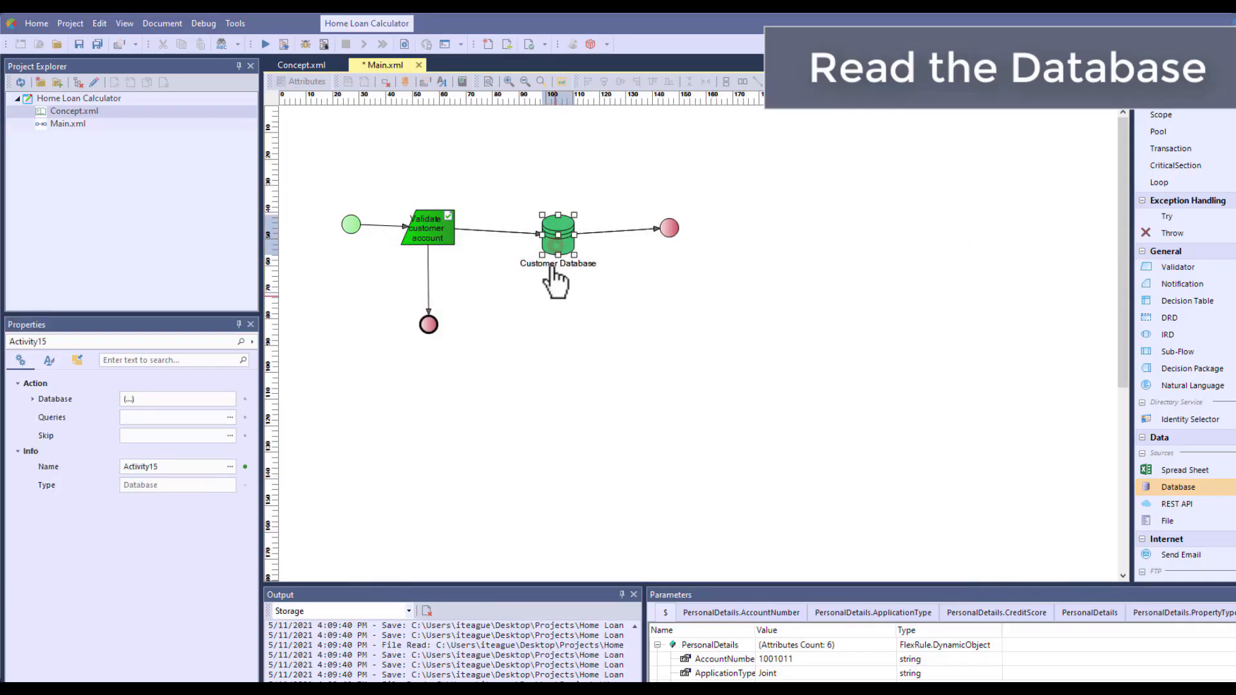
pyautogui.click(33, 399)
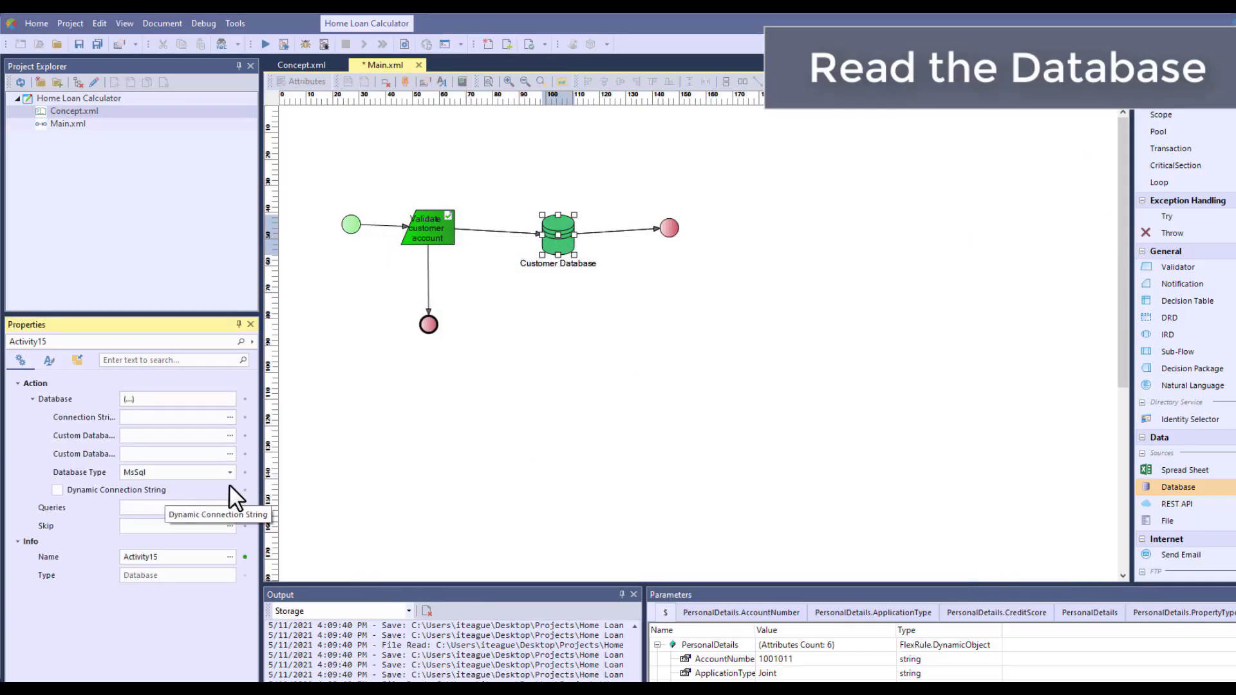
pyautogui.moveTo(261, 483); pyautogui.dragTo(325, 435)
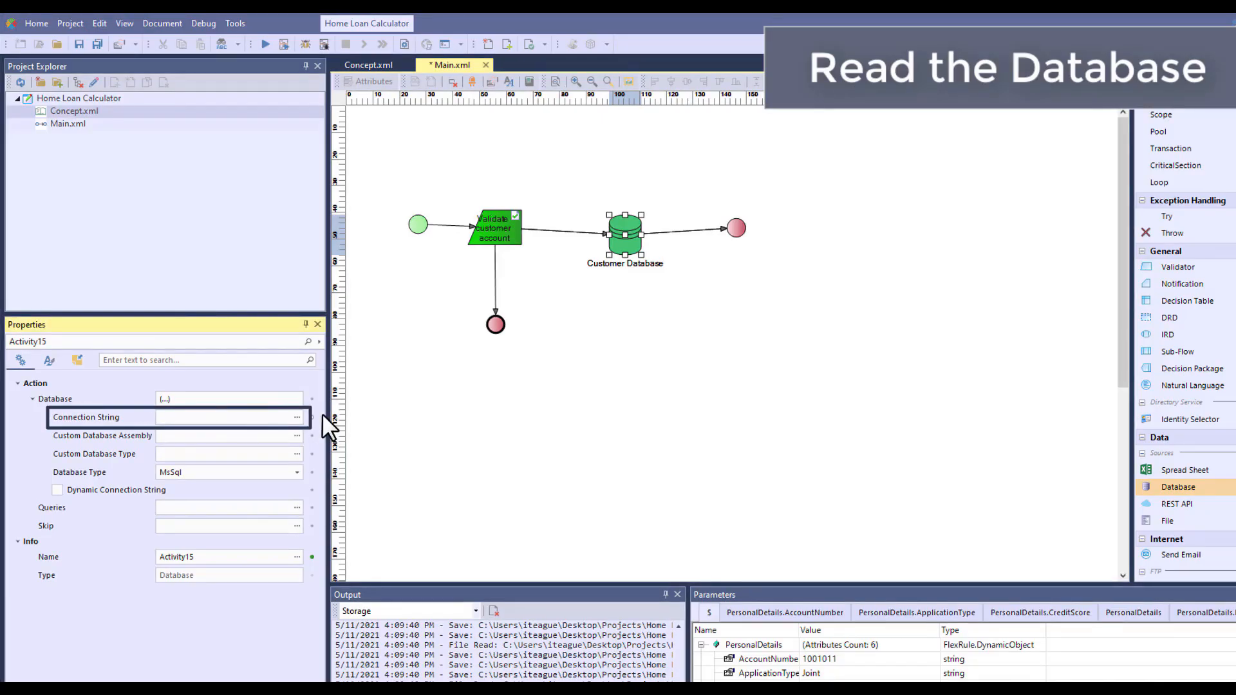
pyautogui.click(297, 418)
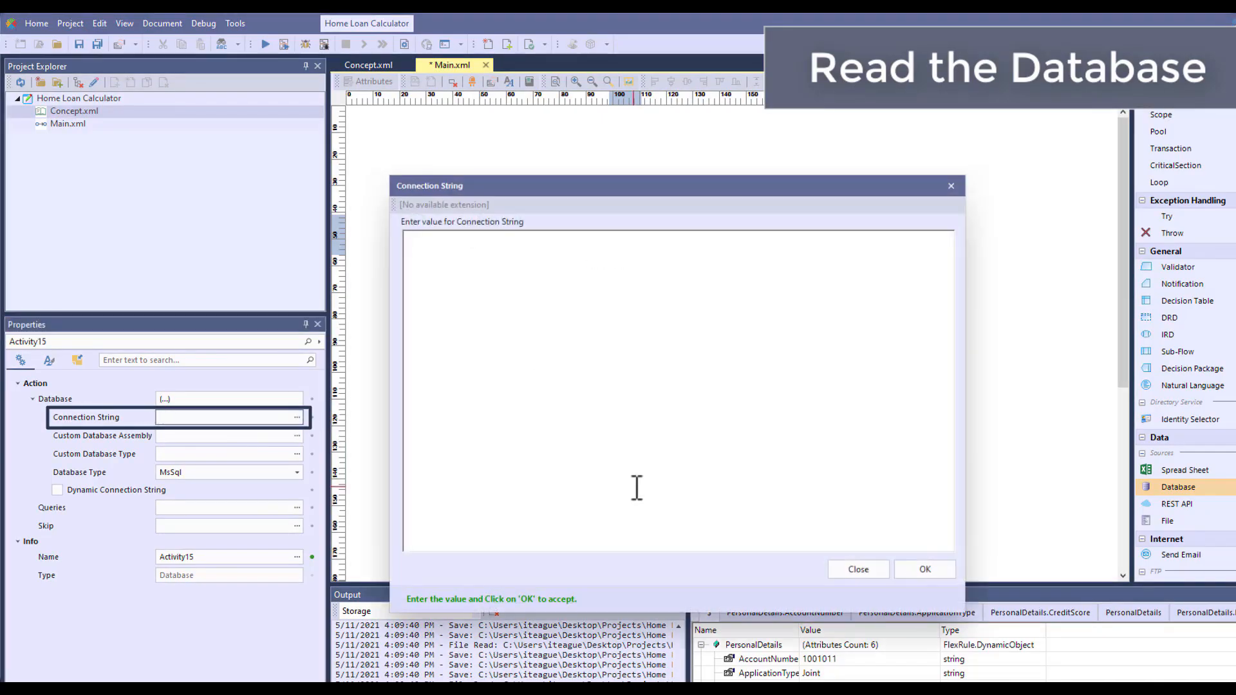
pyautogui.write('Data Source=.\\SQLEXPRESS;Initial Catalog=customer;Trusted_Connection=True')
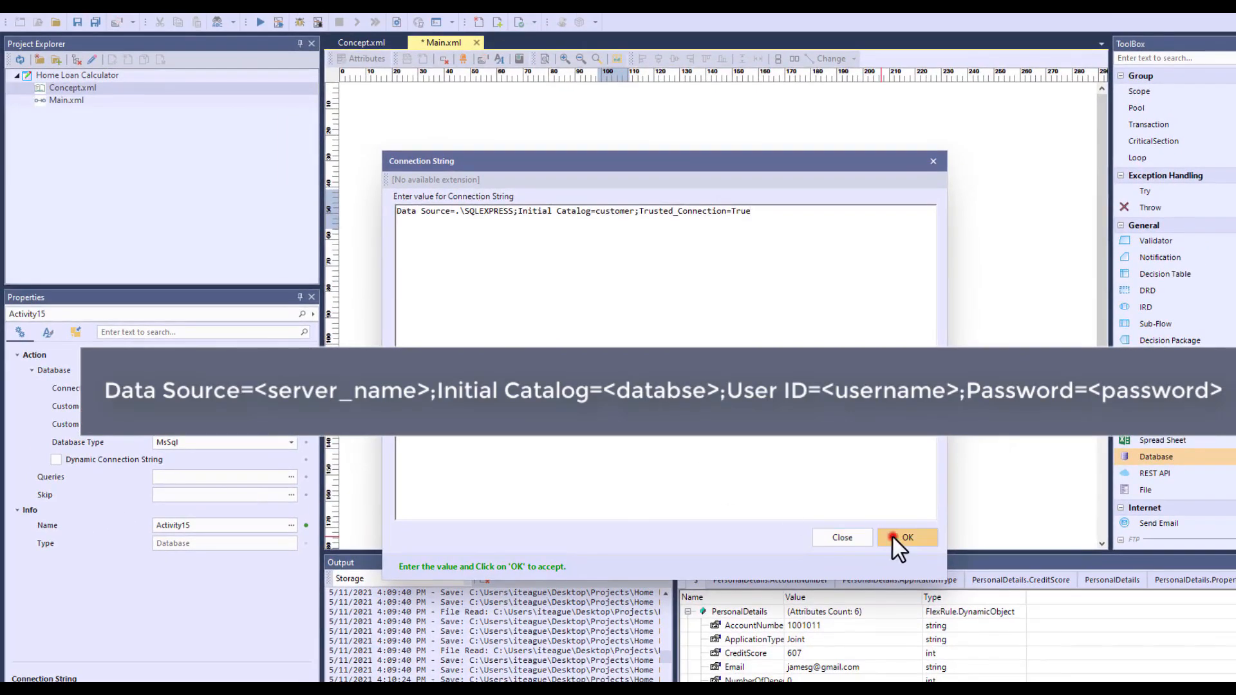
pyautogui.click(924, 589)
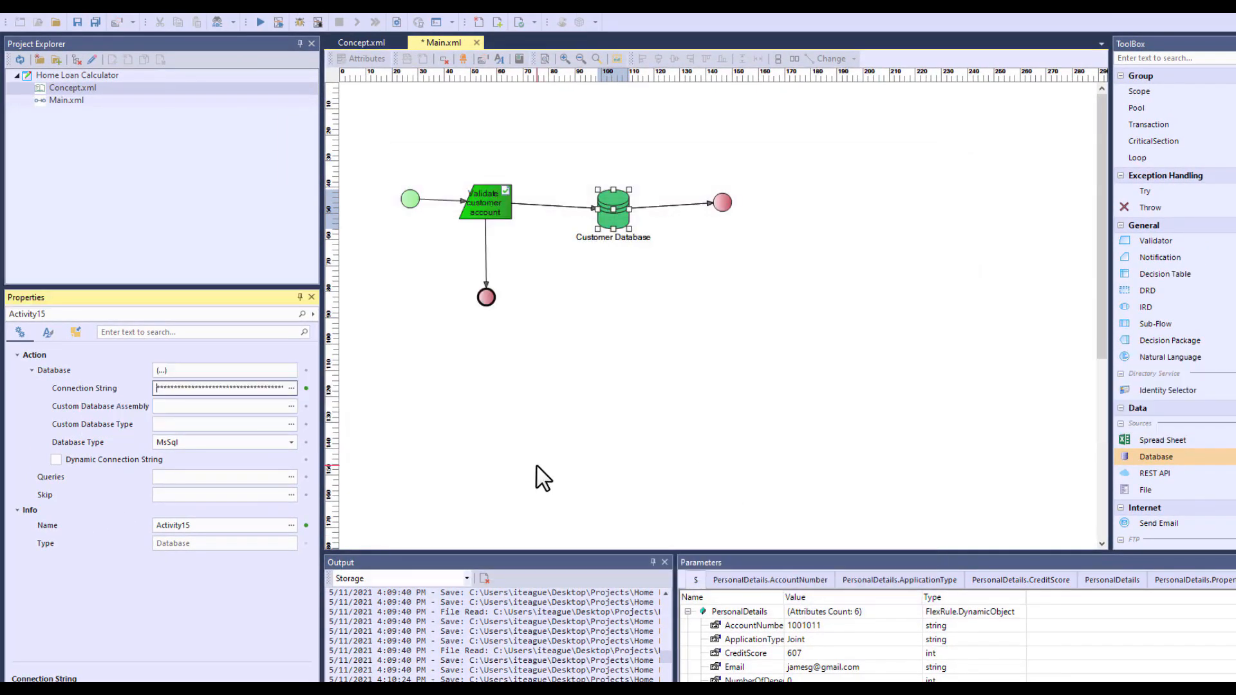
pyautogui.click(292, 477)
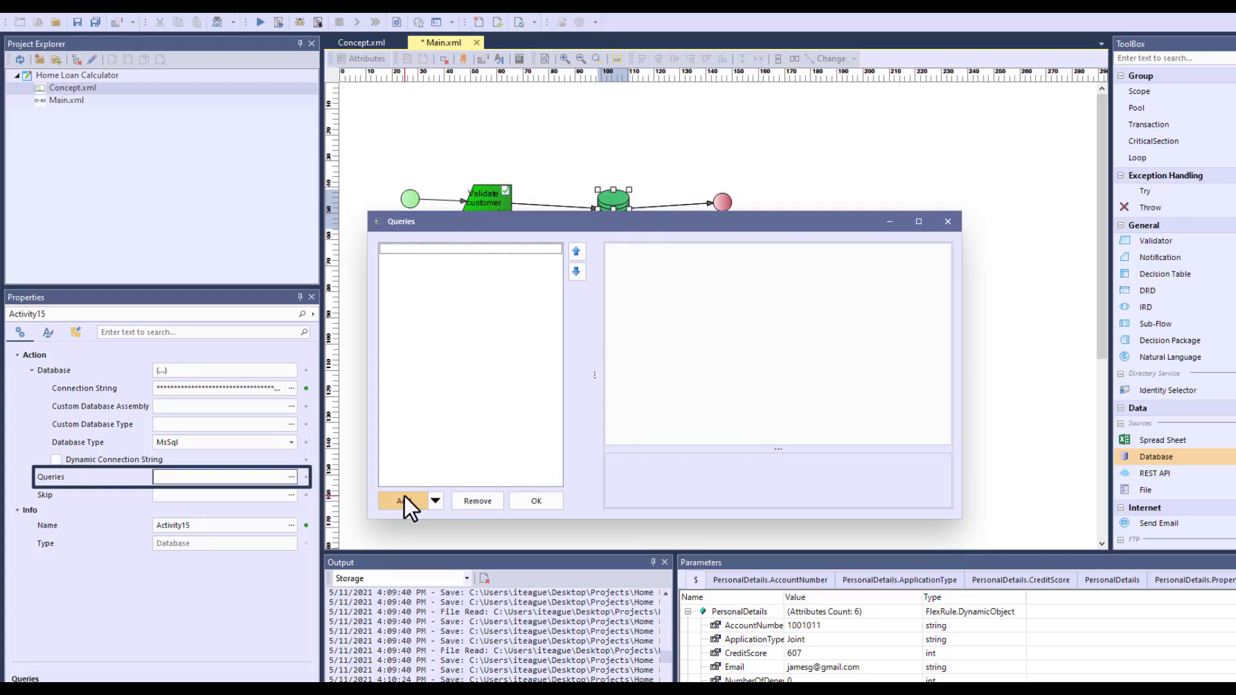
pyautogui.click(404, 495)
pyautogui.click(792, 273)
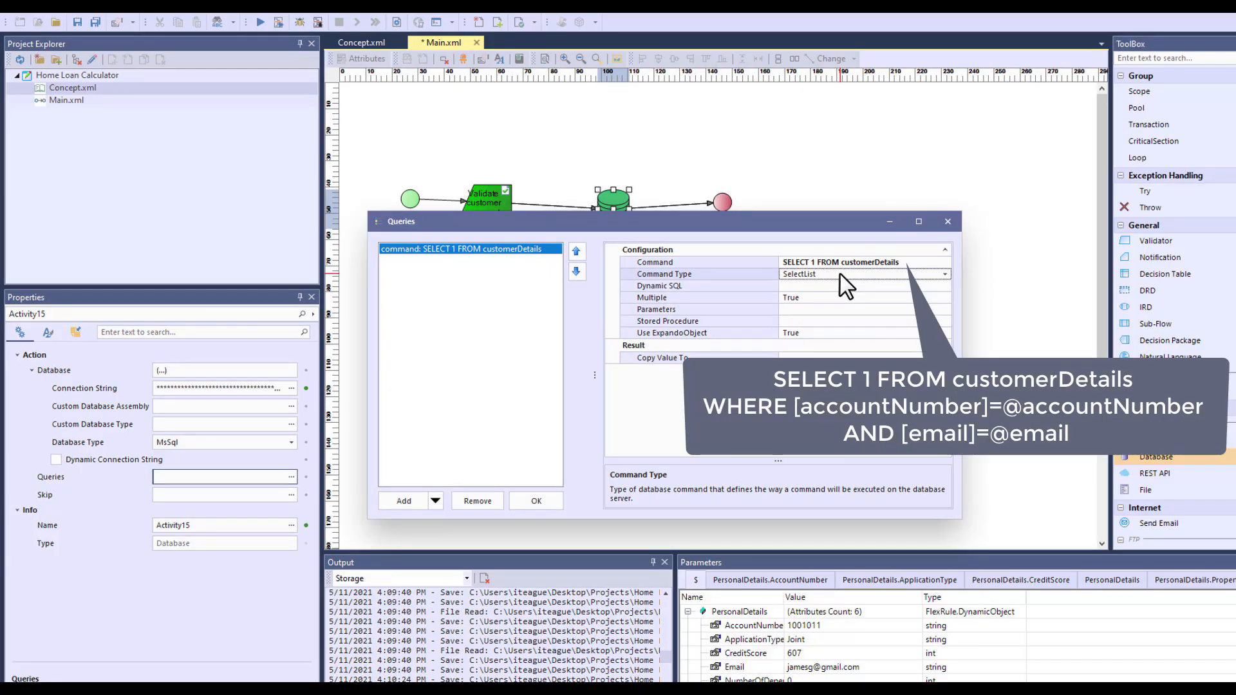
pyautogui.click(944, 274)
pyautogui.click(889, 314)
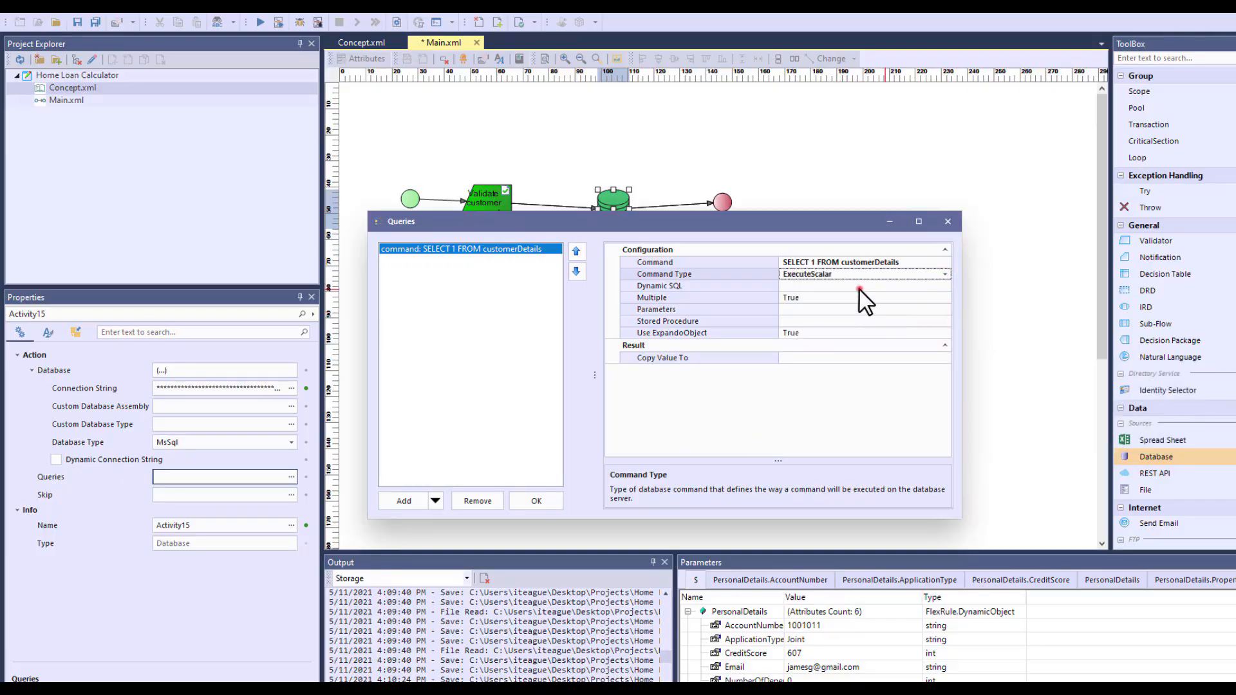
pyautogui.click(856, 295)
# Add the query parameters accountNumber and email, taking their values from the PersonalDetails account number and PersonalDetails.email
pyautogui.click(903, 309)
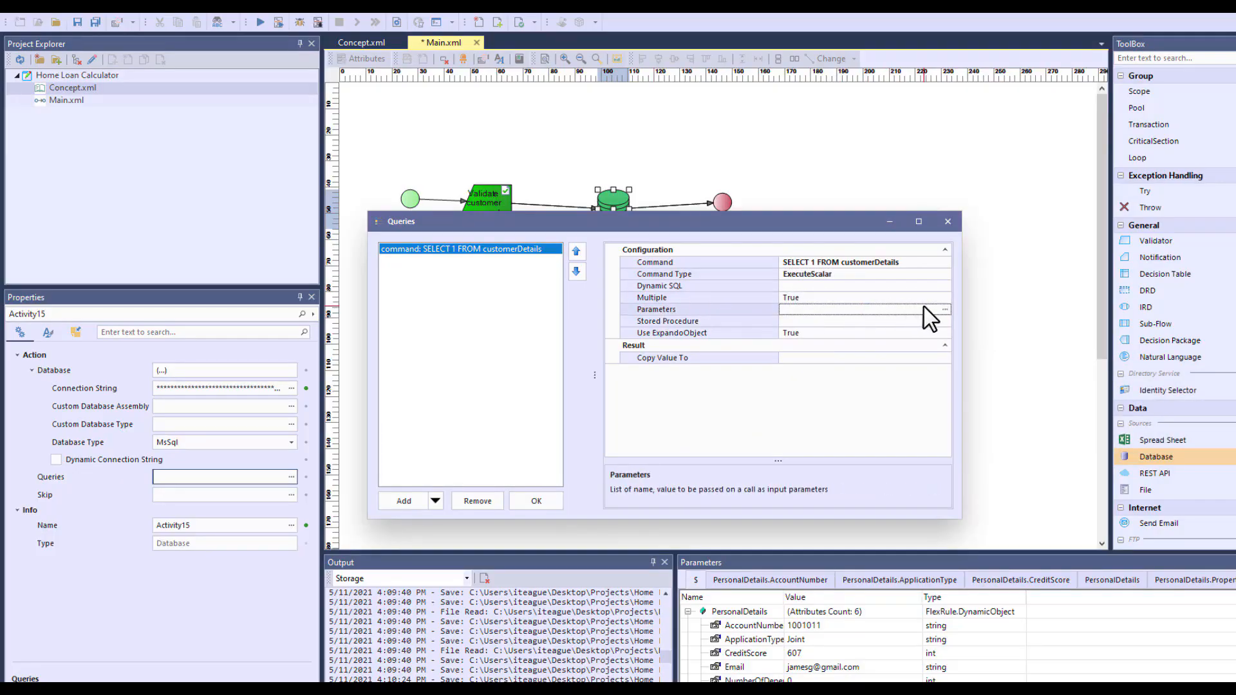
pyautogui.click(946, 309)
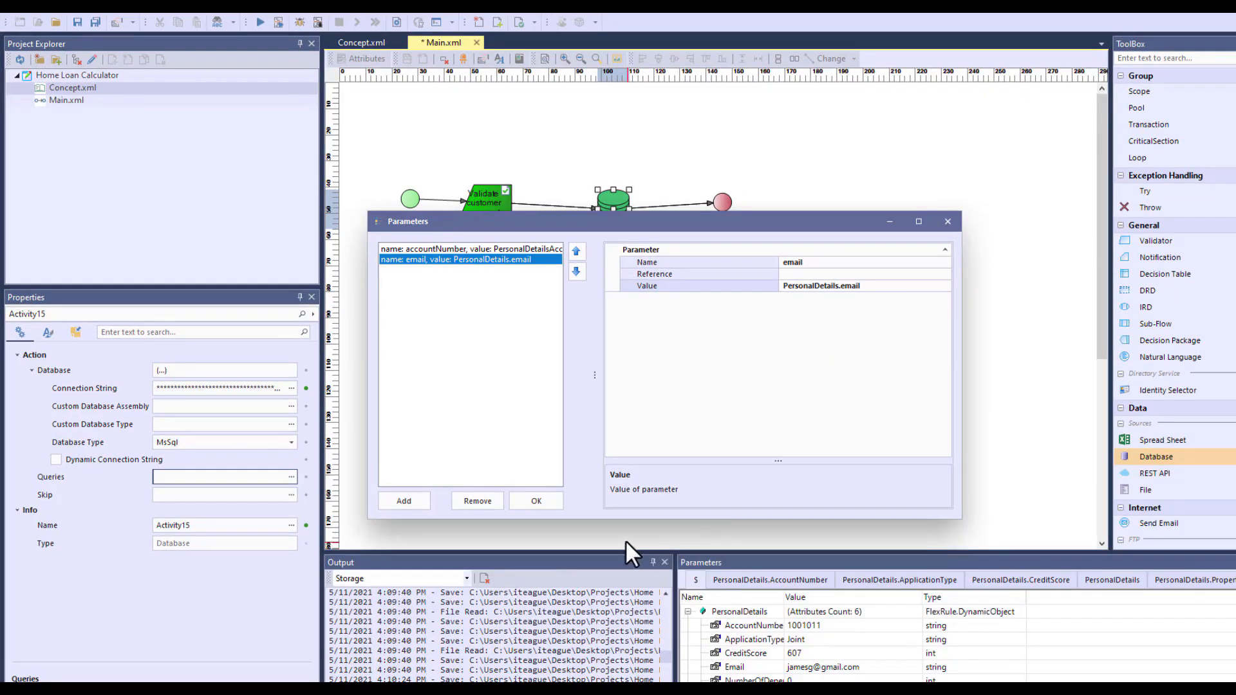
pyautogui.click(533, 496)
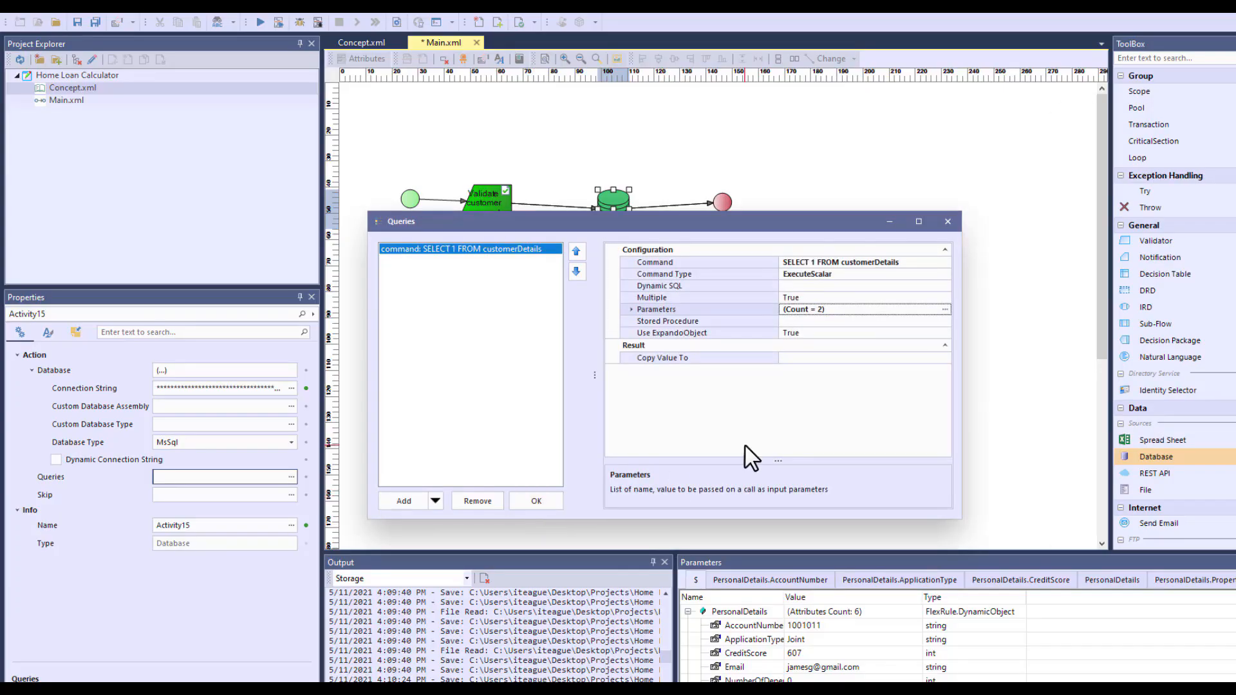
# Copy the query's result value to IsaCustomer and accept the query definition
pyautogui.click(830, 358)
pyautogui.write('IsaCustomer')
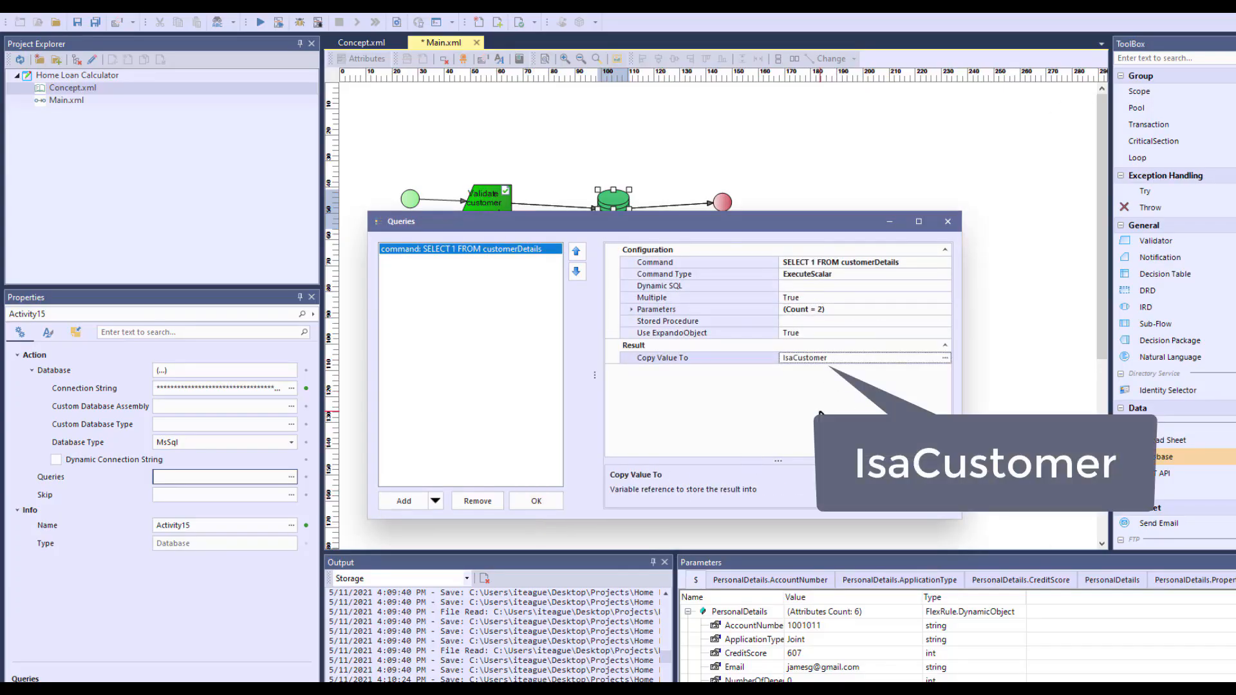
pyautogui.press('Return')
pyautogui.click(549, 499)
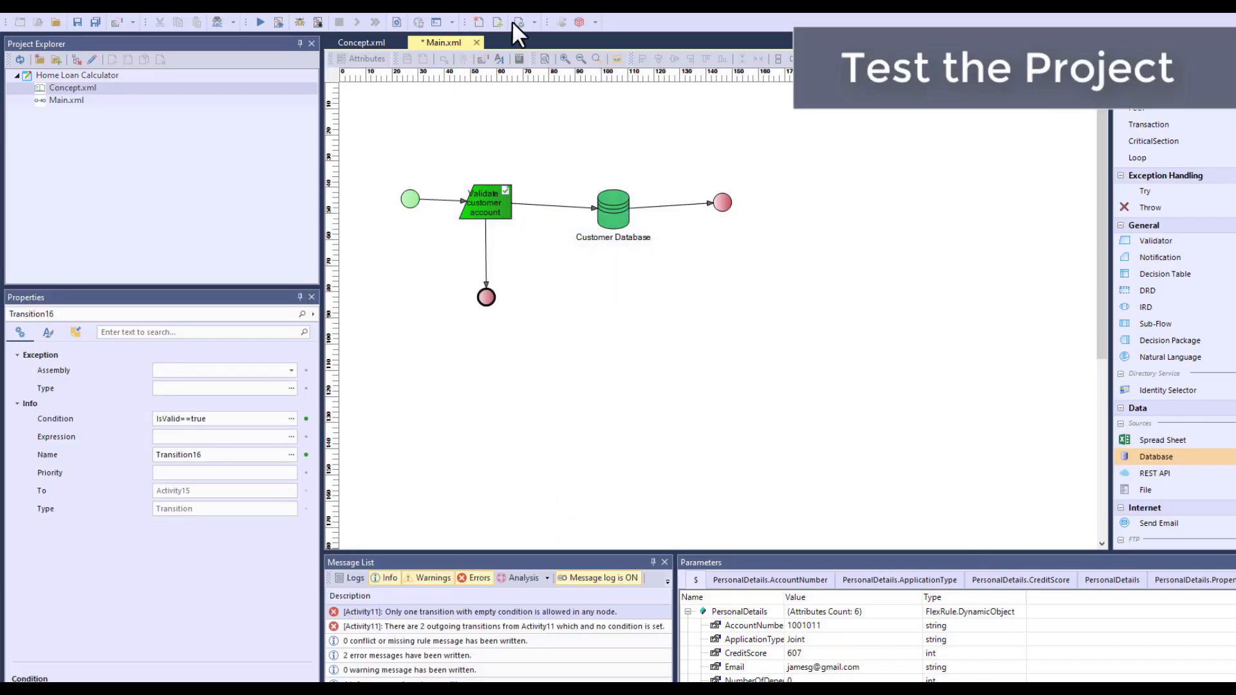
# Check the flow for errors, save Main.xml, and start debugging it with a Single application, 0 dependants, Home to live in and credit score 650
pyautogui.click(515, 22)
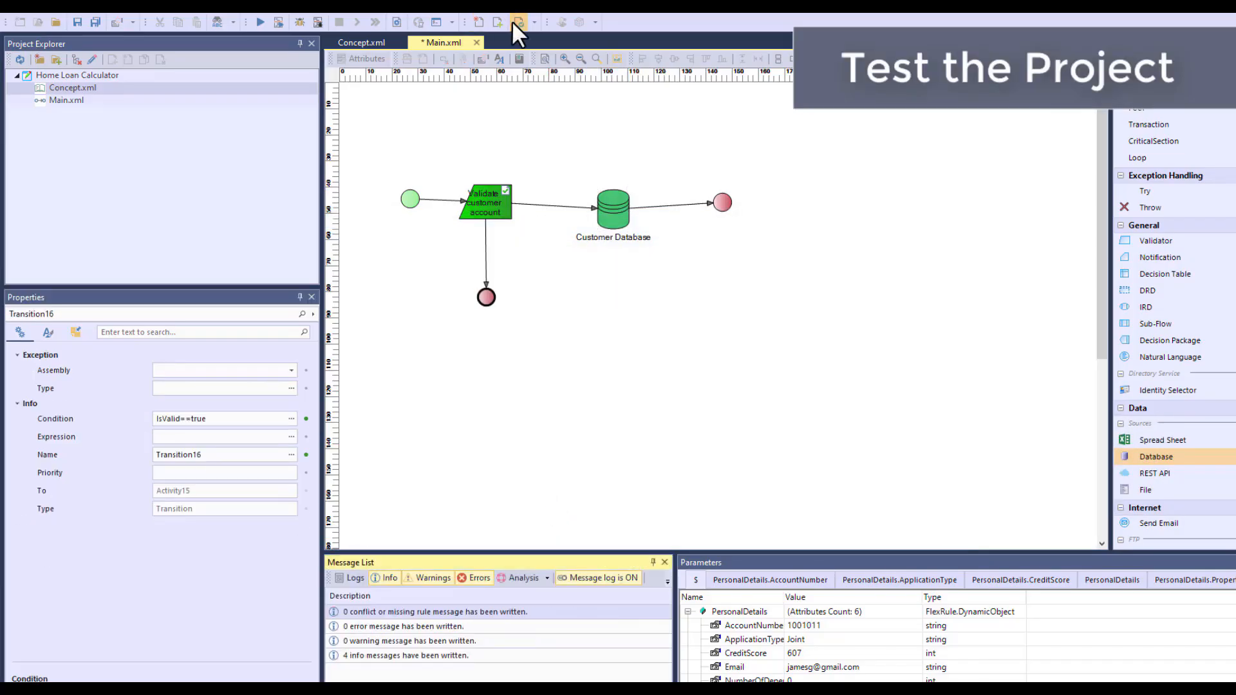
pyautogui.click(276, 21)
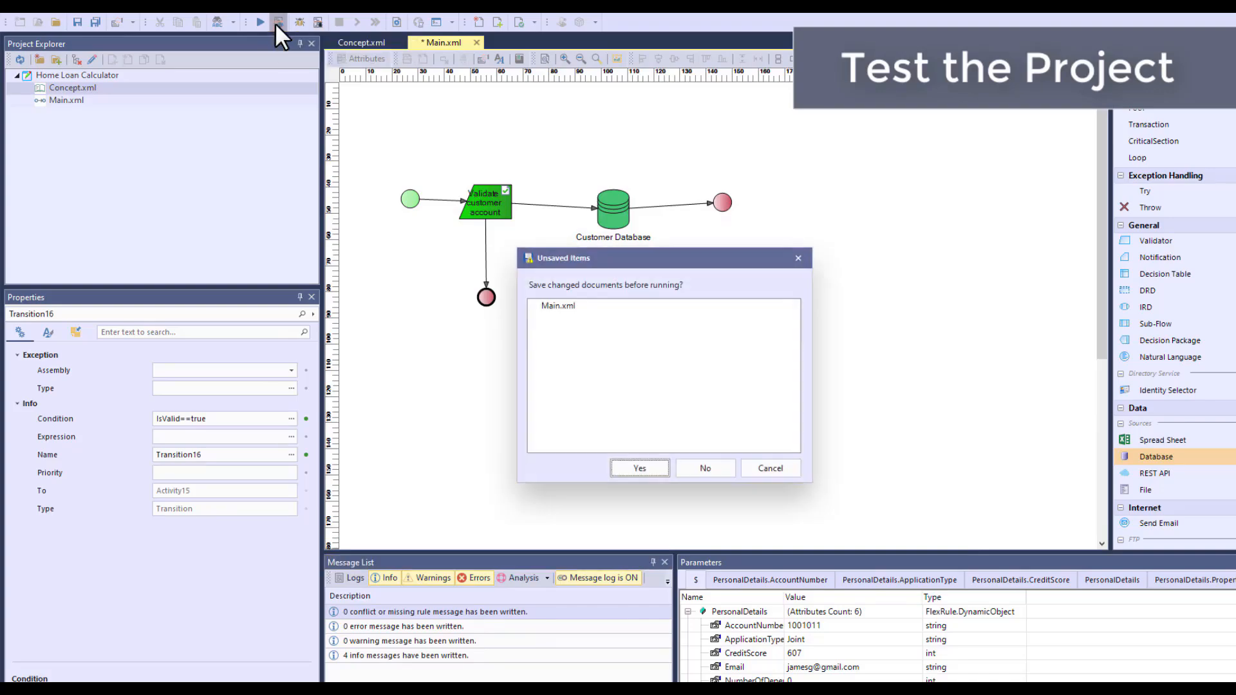
pyautogui.click(646, 468)
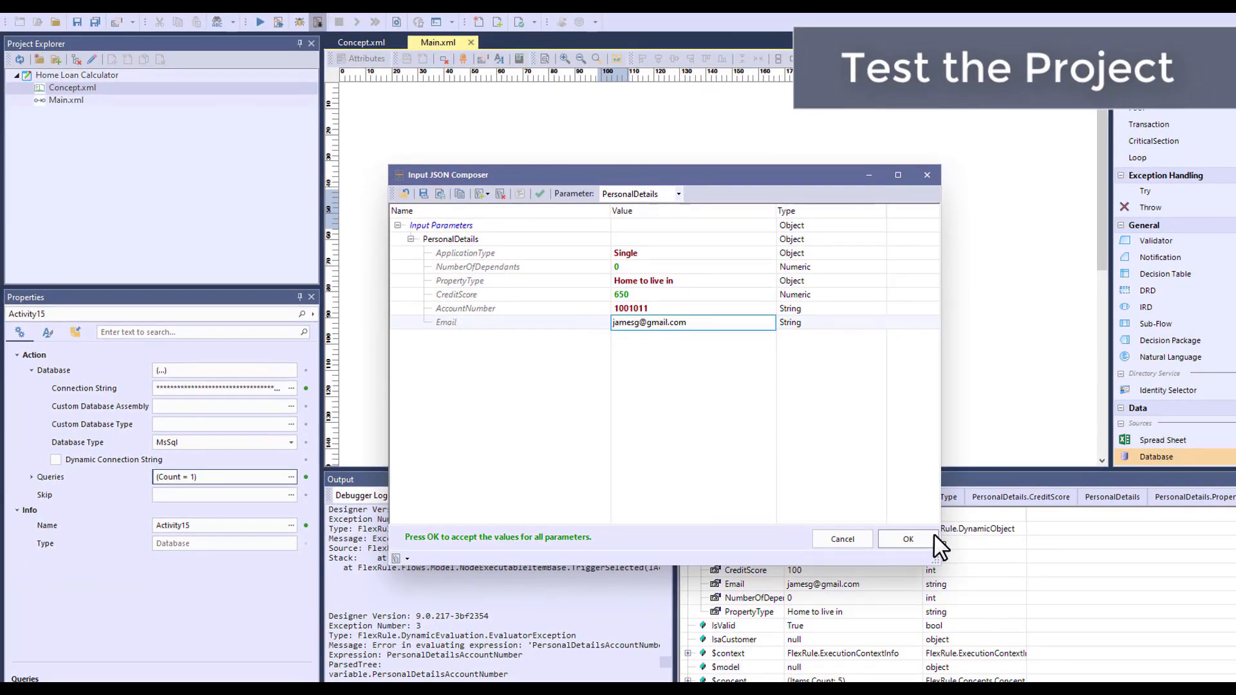
pyautogui.click(931, 540)
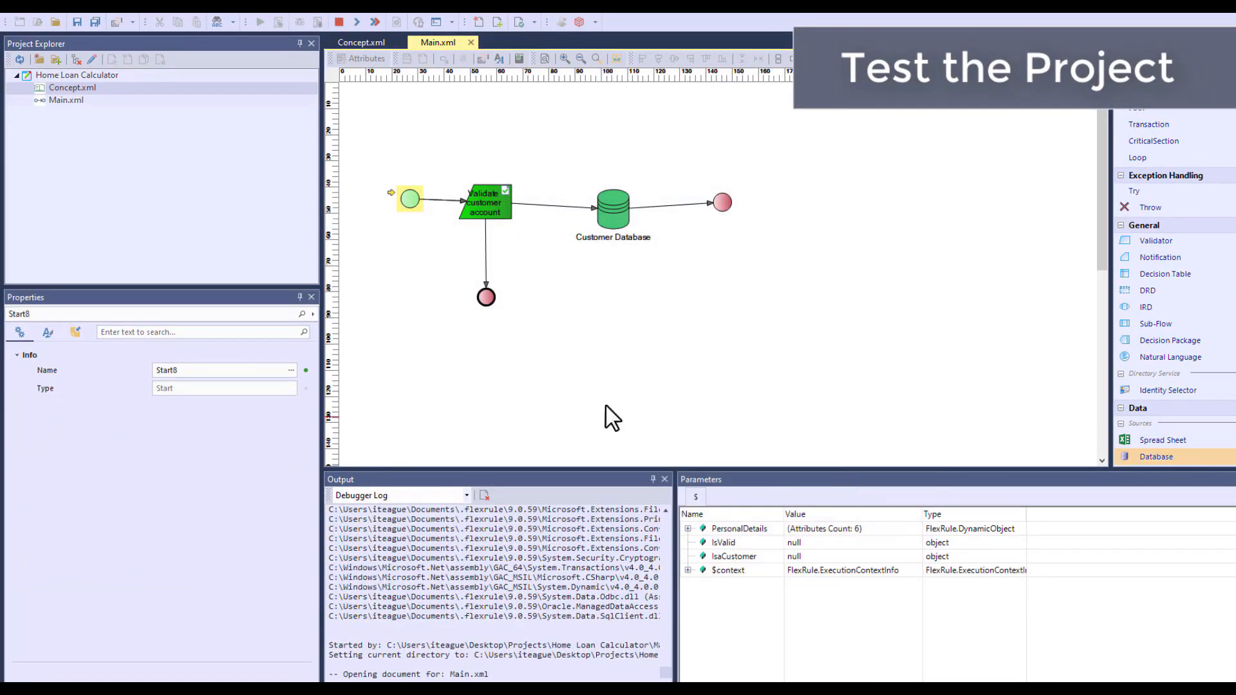
# Run the debug session to its end and examine the IsValid and IsaCustomer parameters
pyautogui.click(357, 22)
pyautogui.click(744, 402)
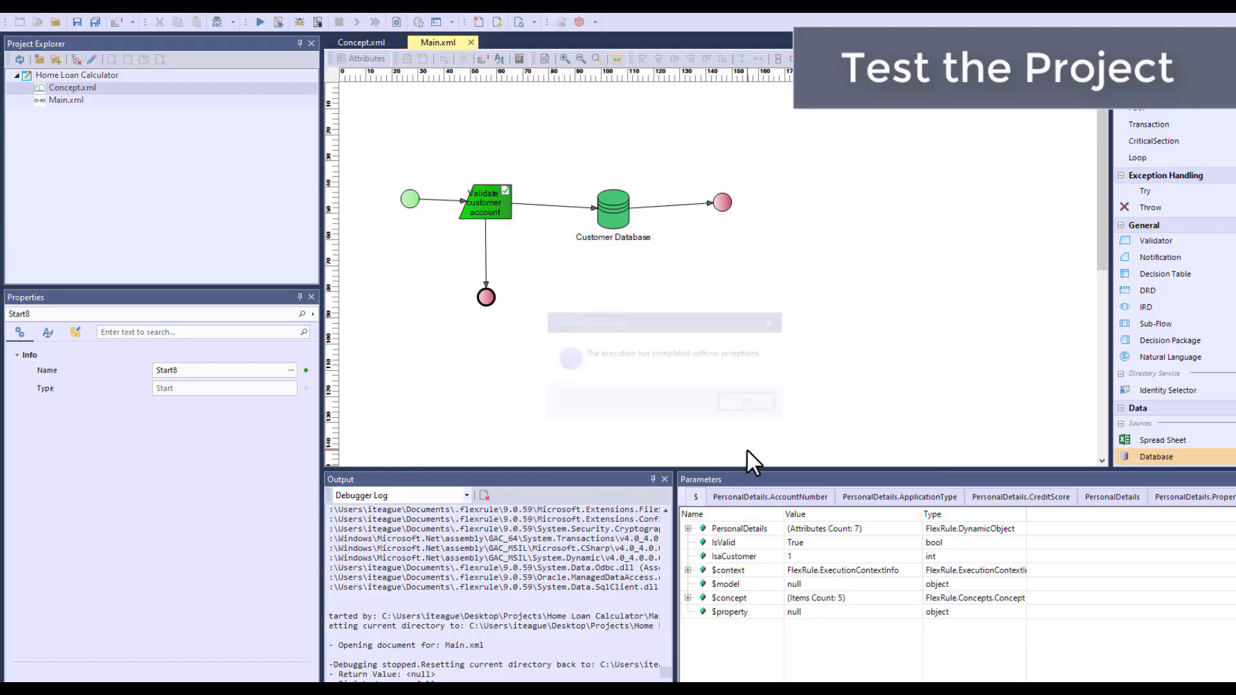
pyautogui.moveTo(751, 471); pyautogui.dragTo(748, 339)
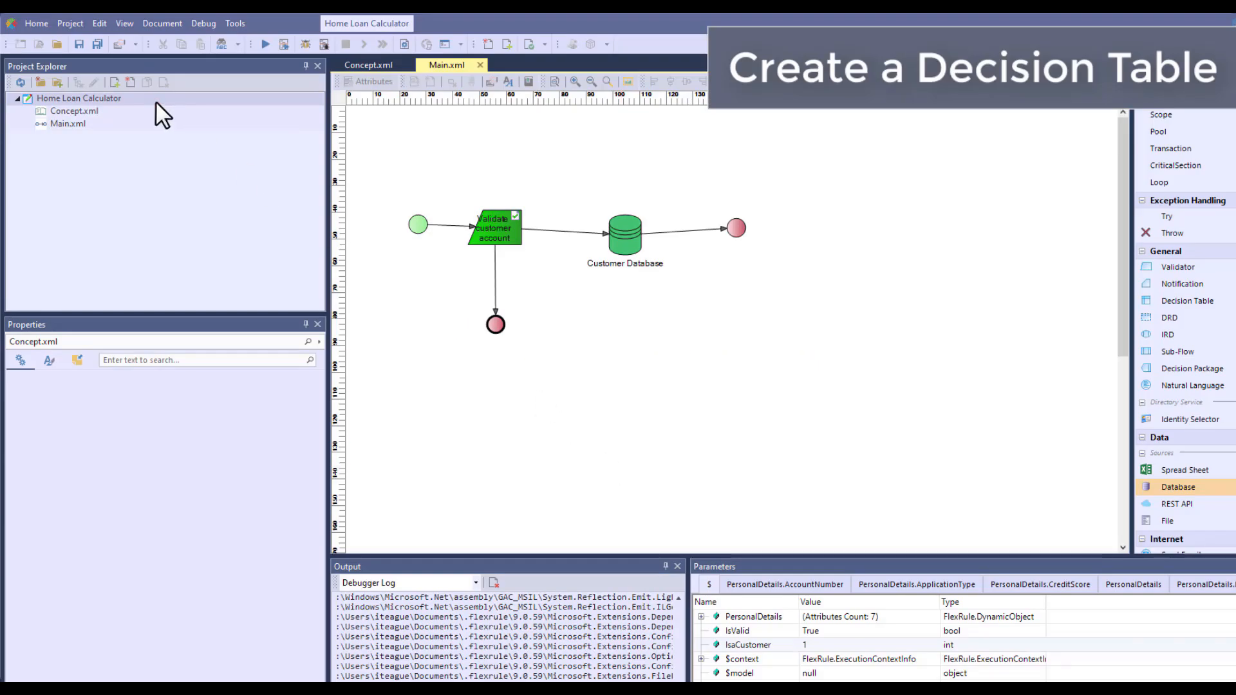
# Create a Decision Table document named PersonalDetails.xml in the Home Loan Calculator project and open it
pyautogui.click(130, 82)
pyautogui.click(502, 326)
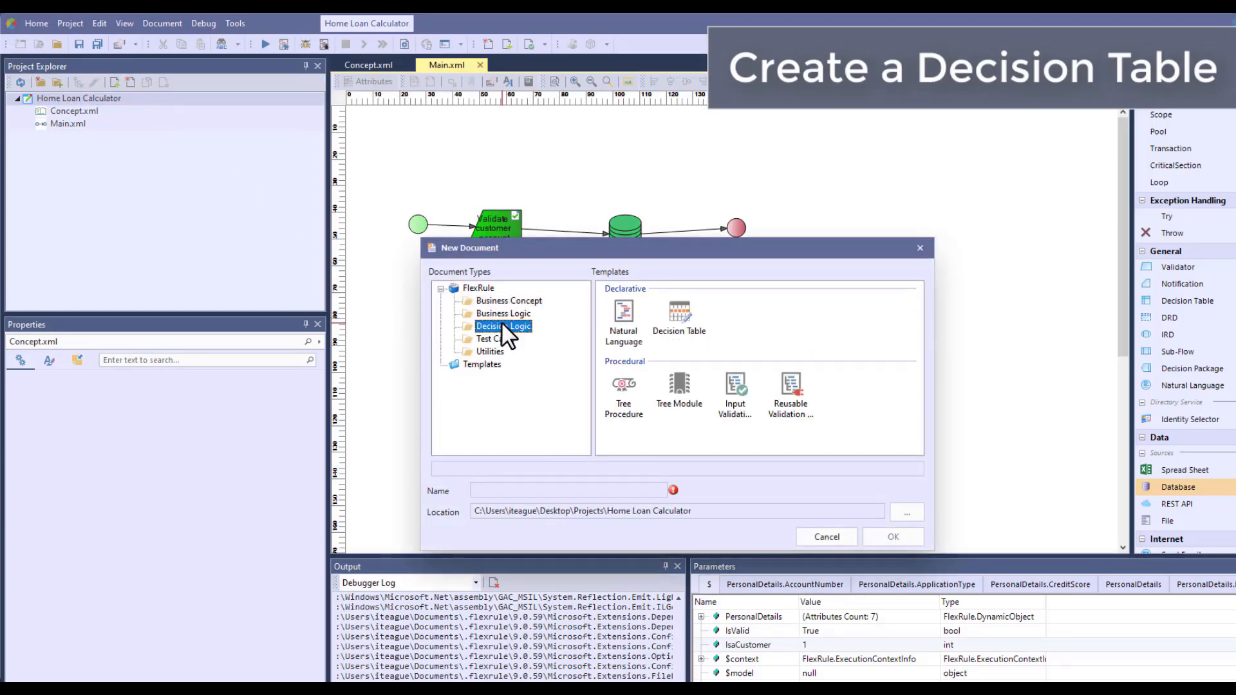
pyautogui.click(680, 314)
pyautogui.moveTo(526, 490); pyautogui.dragTo(423, 474)
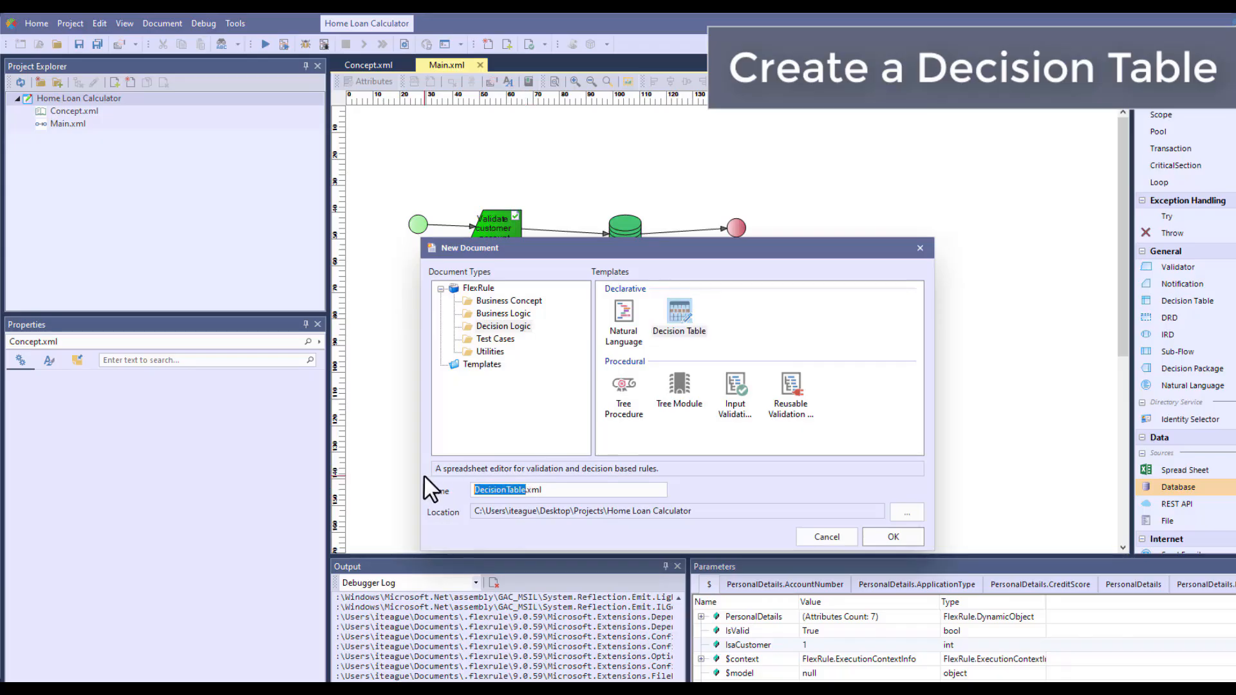
pyautogui.write('PersonalDetails')
pyautogui.click(883, 537)
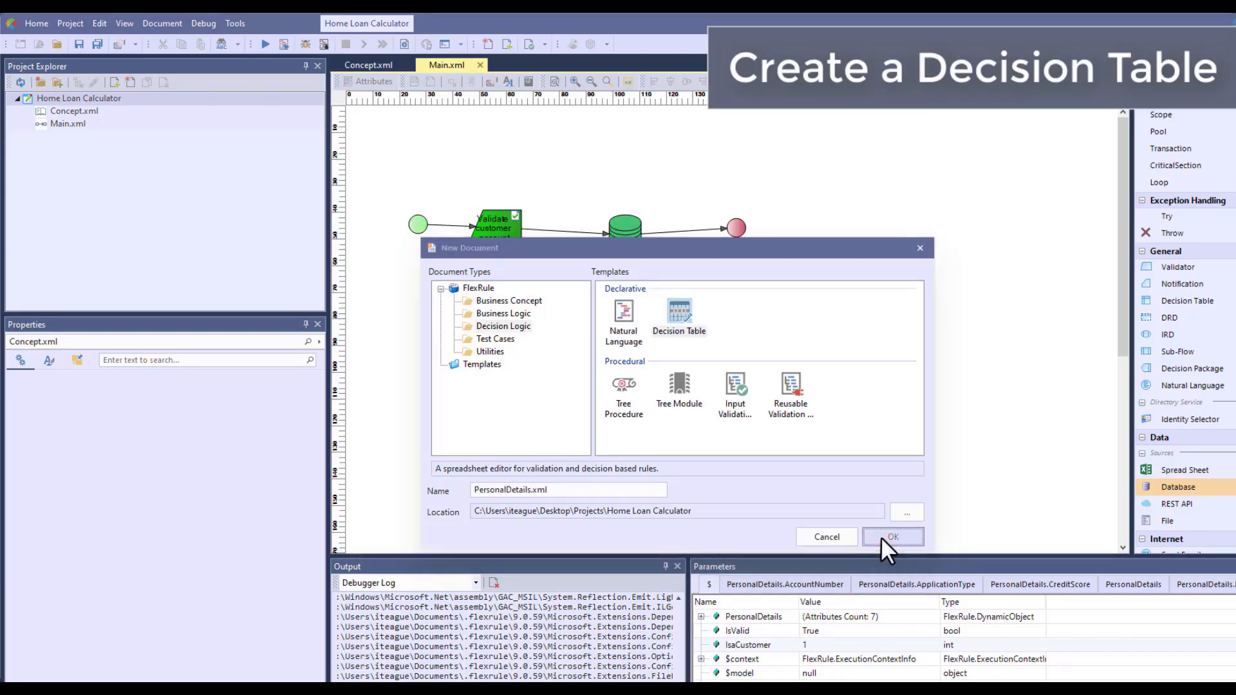
pyautogui.doubleClick(152, 137)
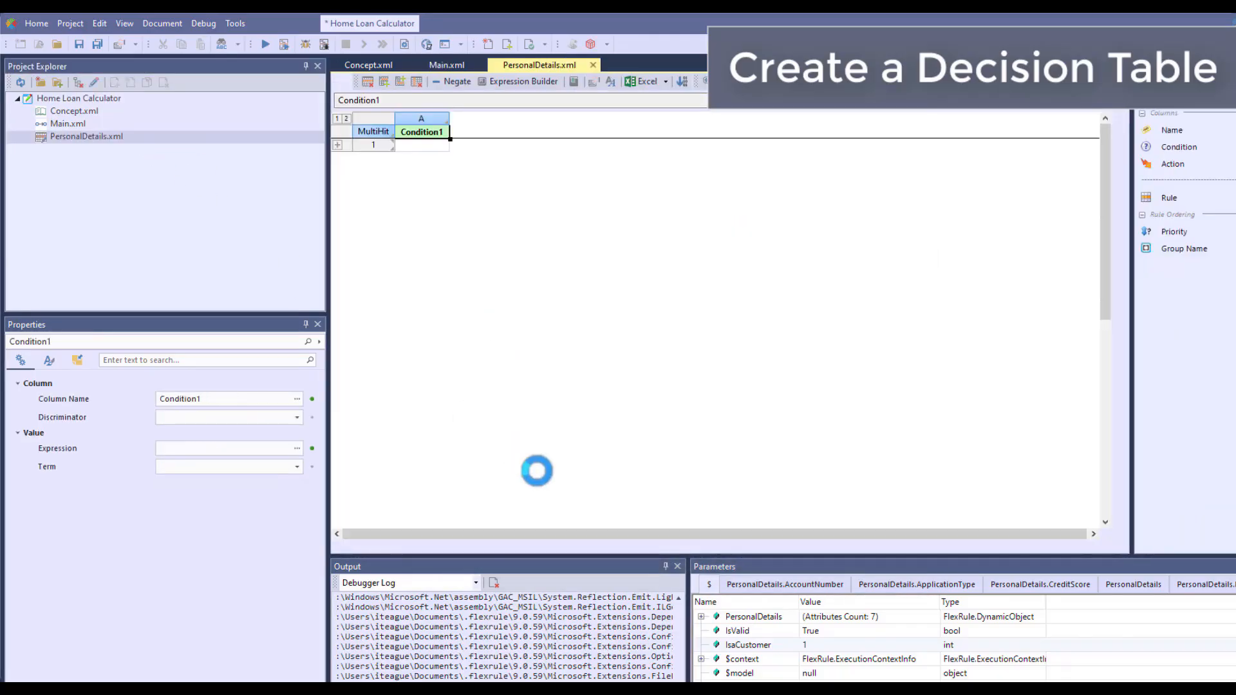
# Add a variable to the PersonalDetails decision table's variables definition
pyautogui.click(609, 81)
pyautogui.moveTo(593, 249); pyautogui.dragTo(591, 174)
pyautogui.click(408, 457)
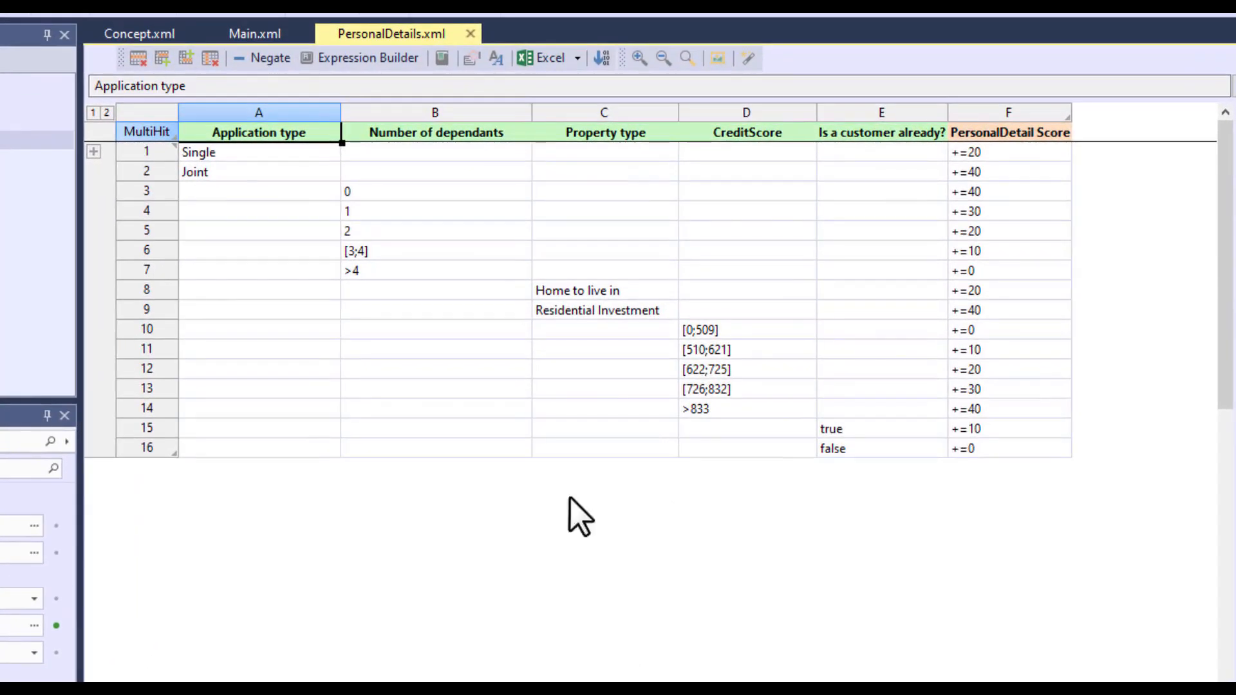
# Trace the PersonalDetails scoring rules for a Single application, 1 dependant, Home to live in, credit score range [0;509] and an existing customer
pyautogui.click(219, 158)
pyautogui.click(985, 158)
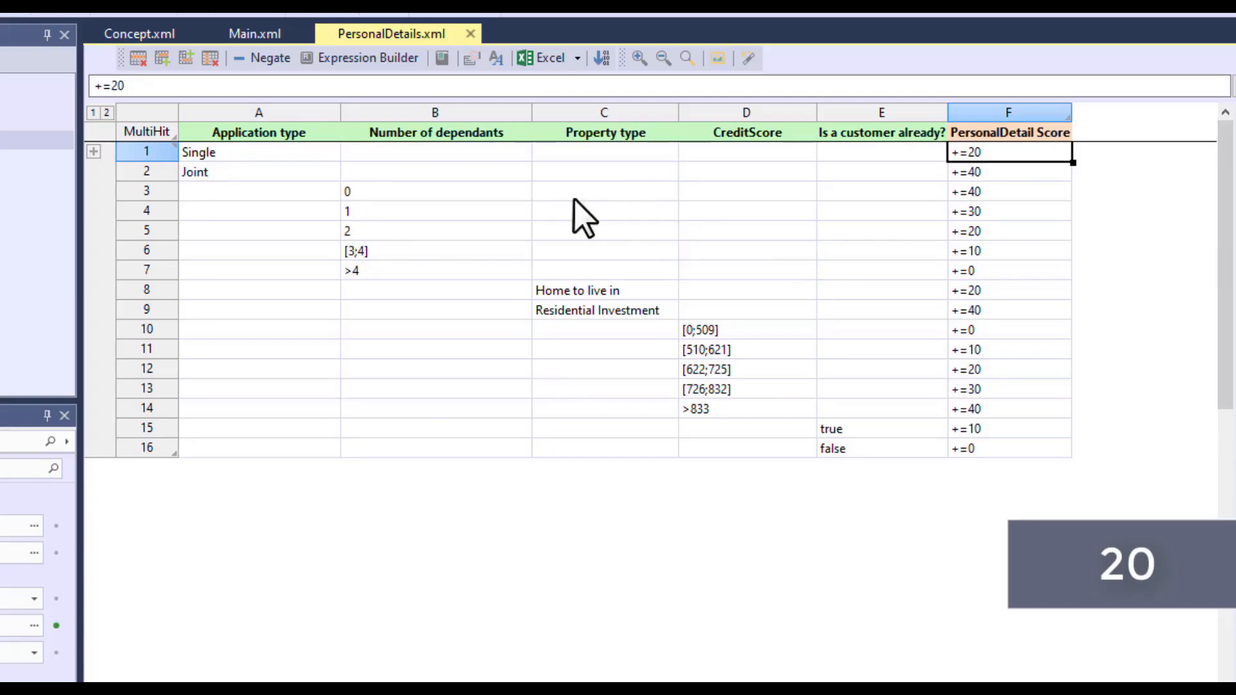
pyautogui.click(501, 211)
pyautogui.click(1023, 213)
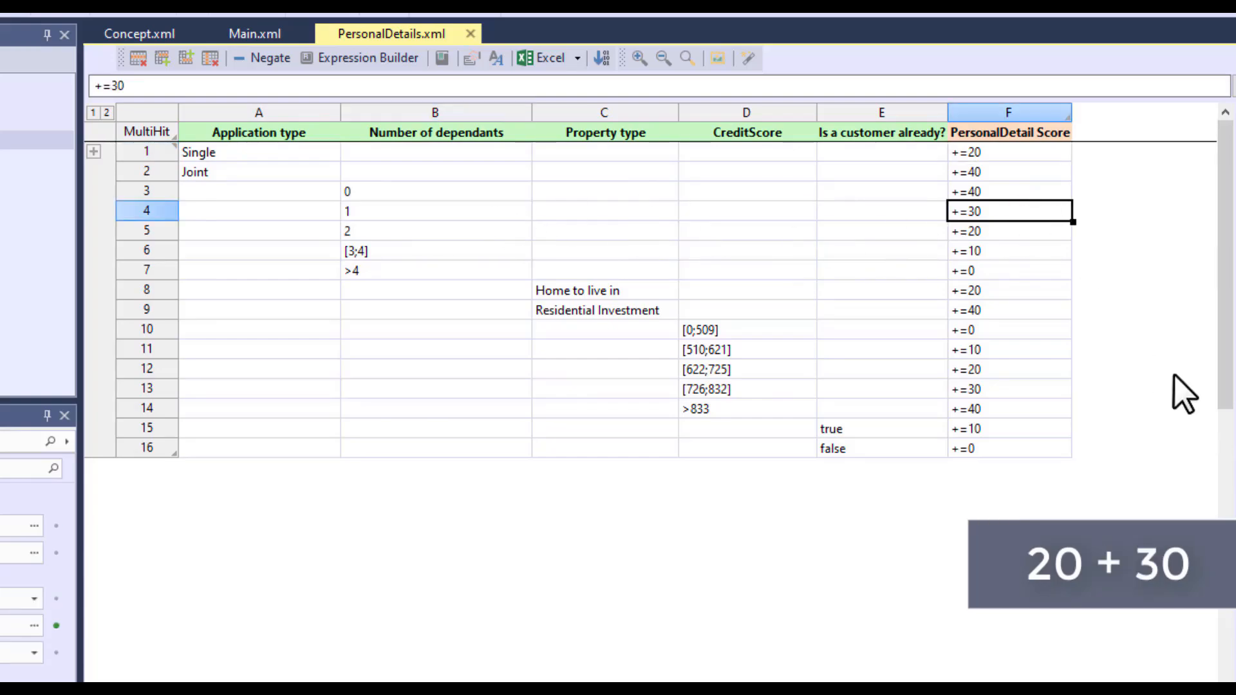
pyautogui.click(609, 290)
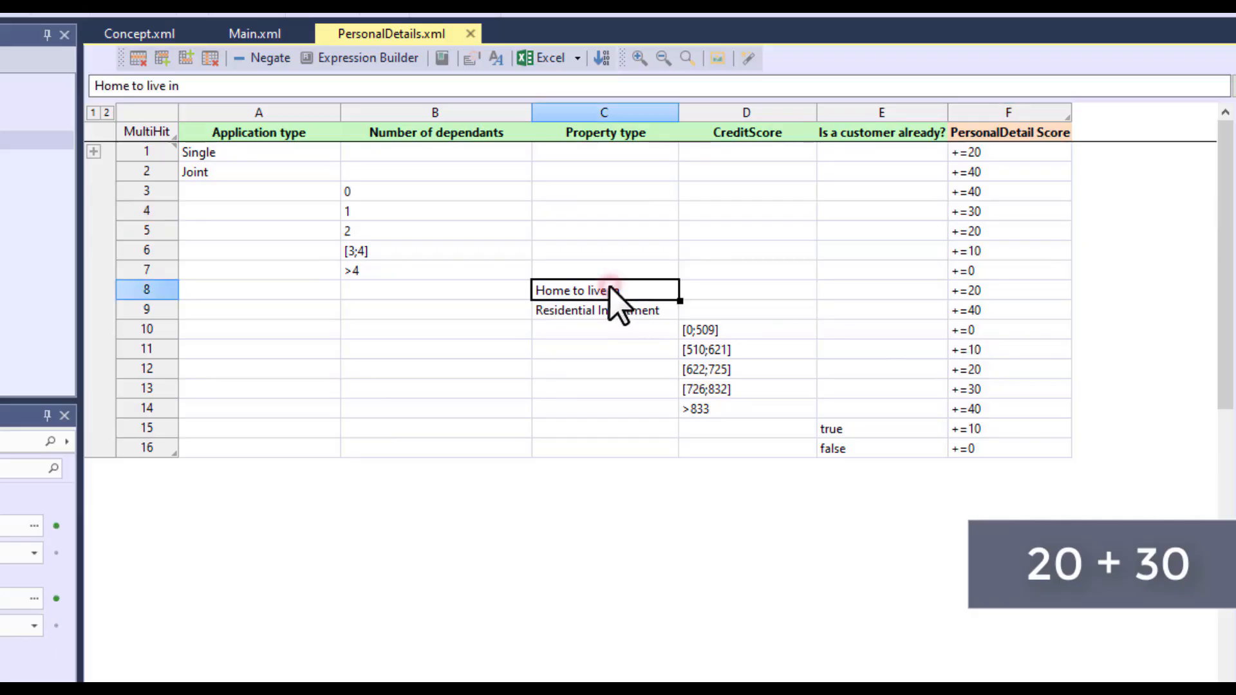
pyautogui.click(1026, 290)
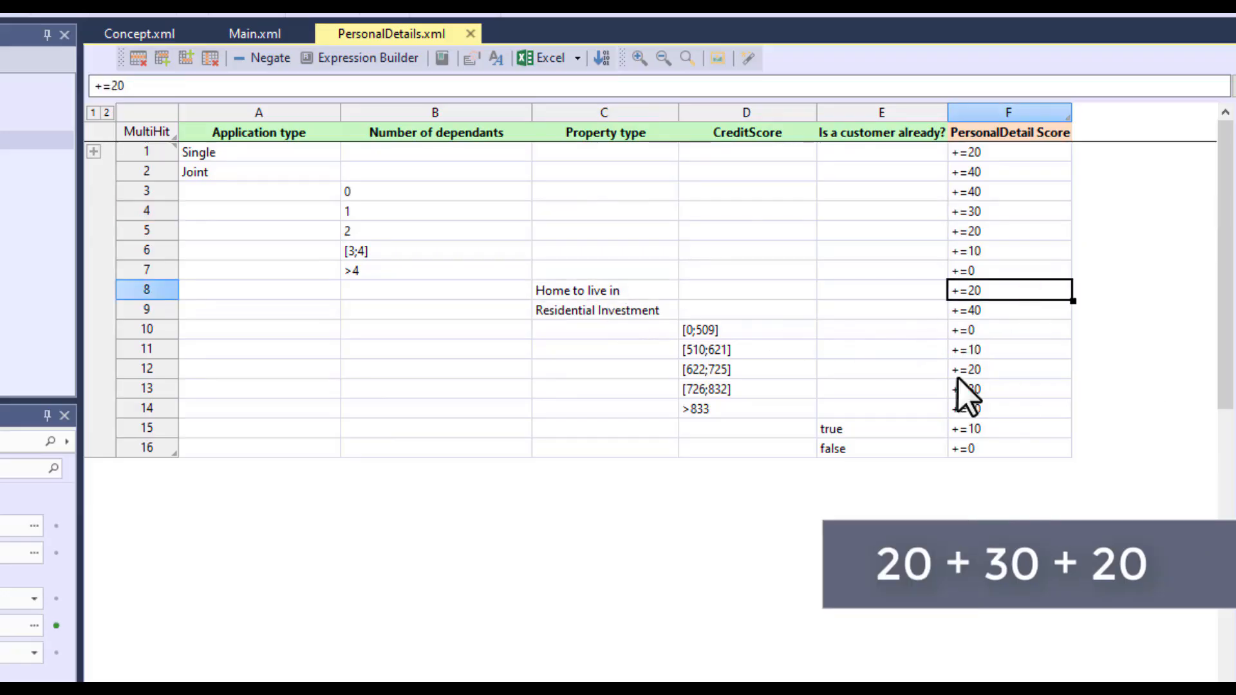
pyautogui.click(773, 331)
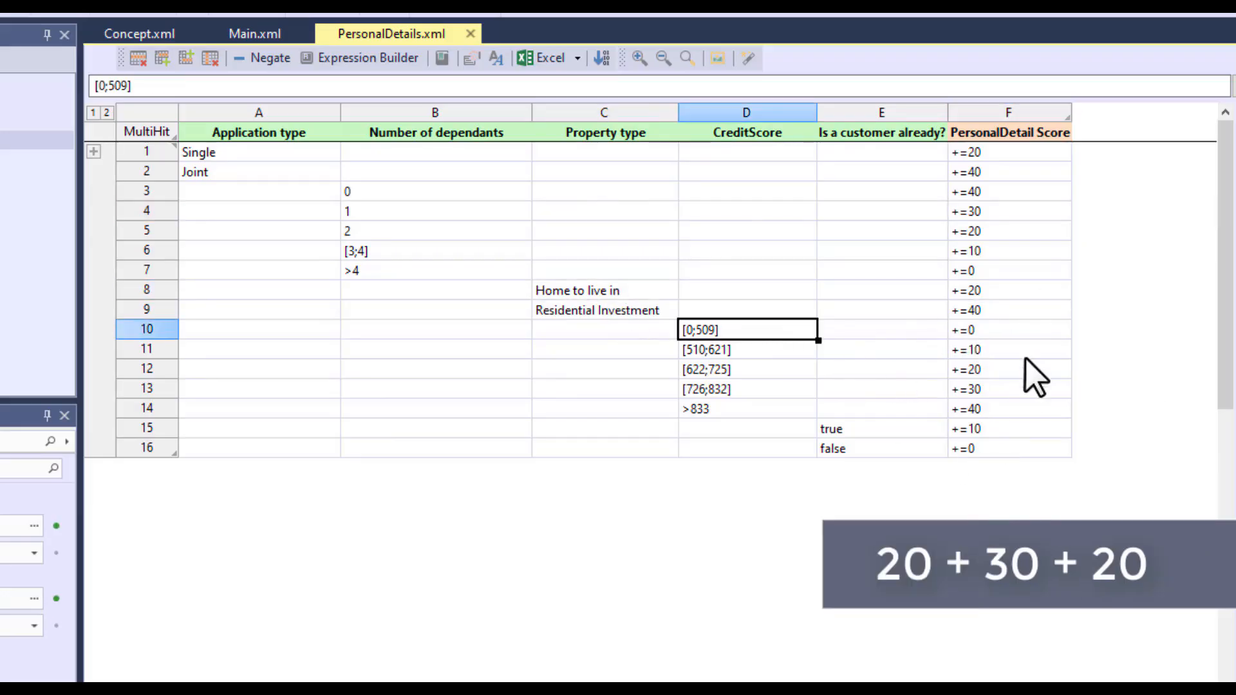
pyautogui.click(1030, 330)
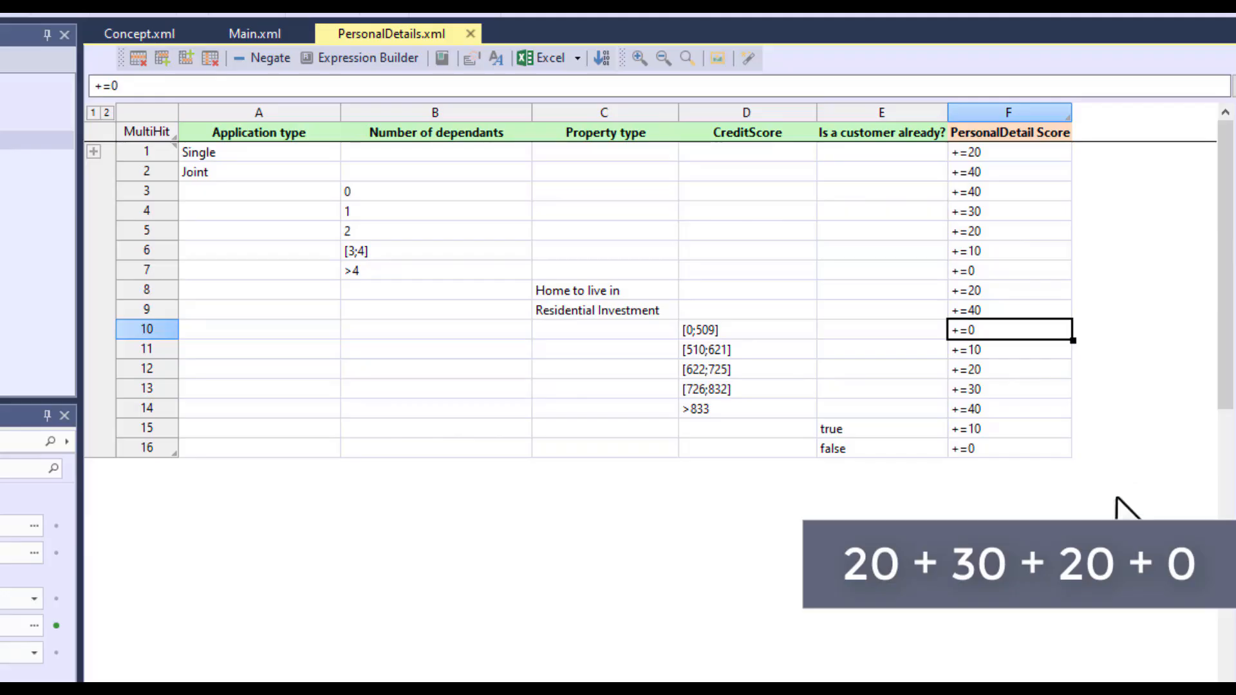
pyautogui.click(907, 429)
pyautogui.click(1003, 427)
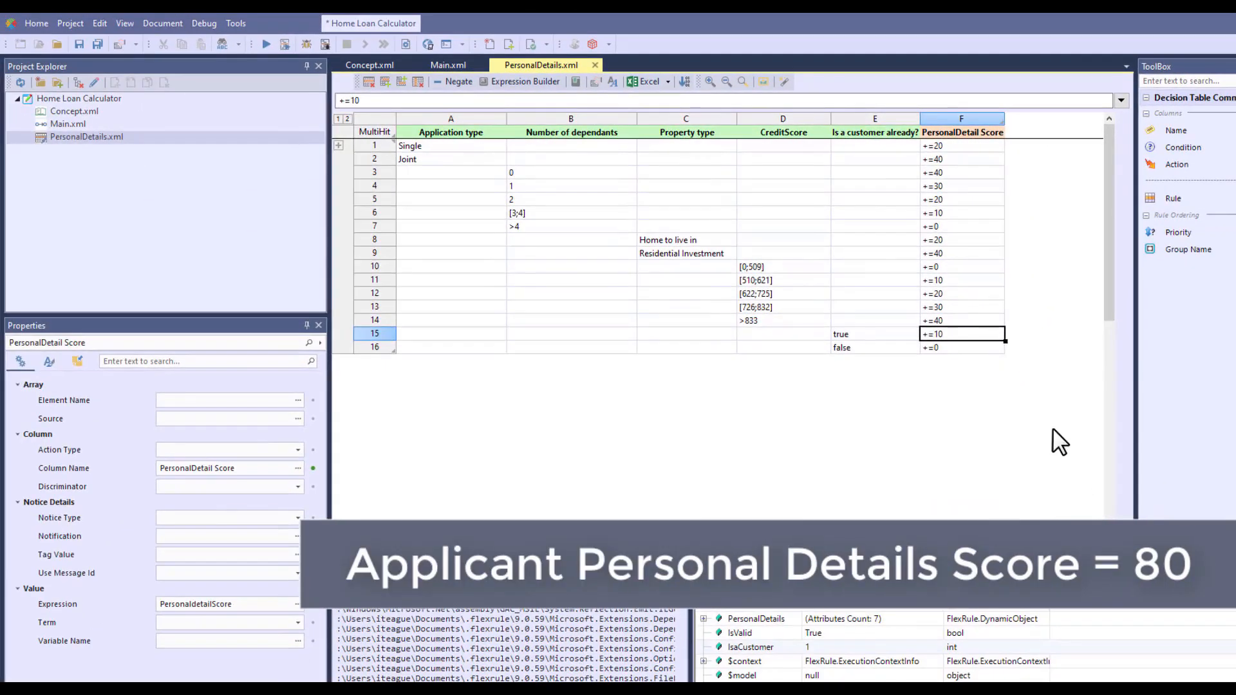
# Add the PersonalDetails decision table to the Main.xml flow and delete the connection between the Customer Database and the end node
pyautogui.doubleClick(61, 124)
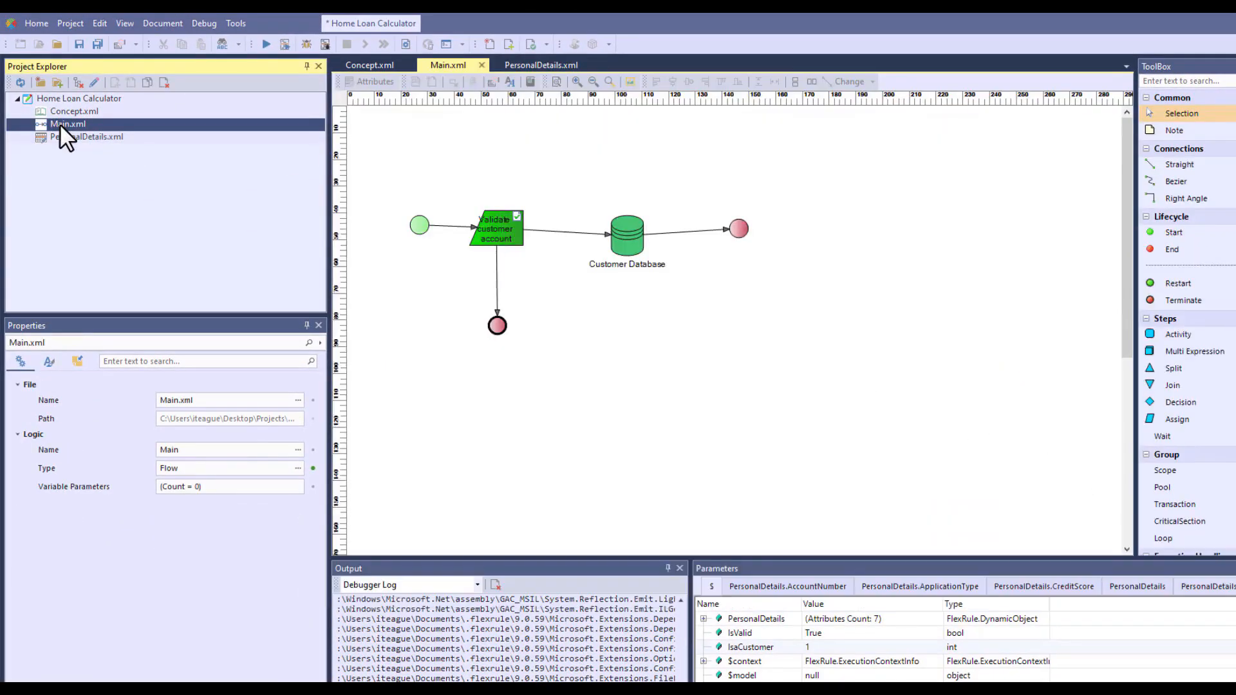
pyautogui.moveTo(89, 138); pyautogui.dragTo(661, 350)
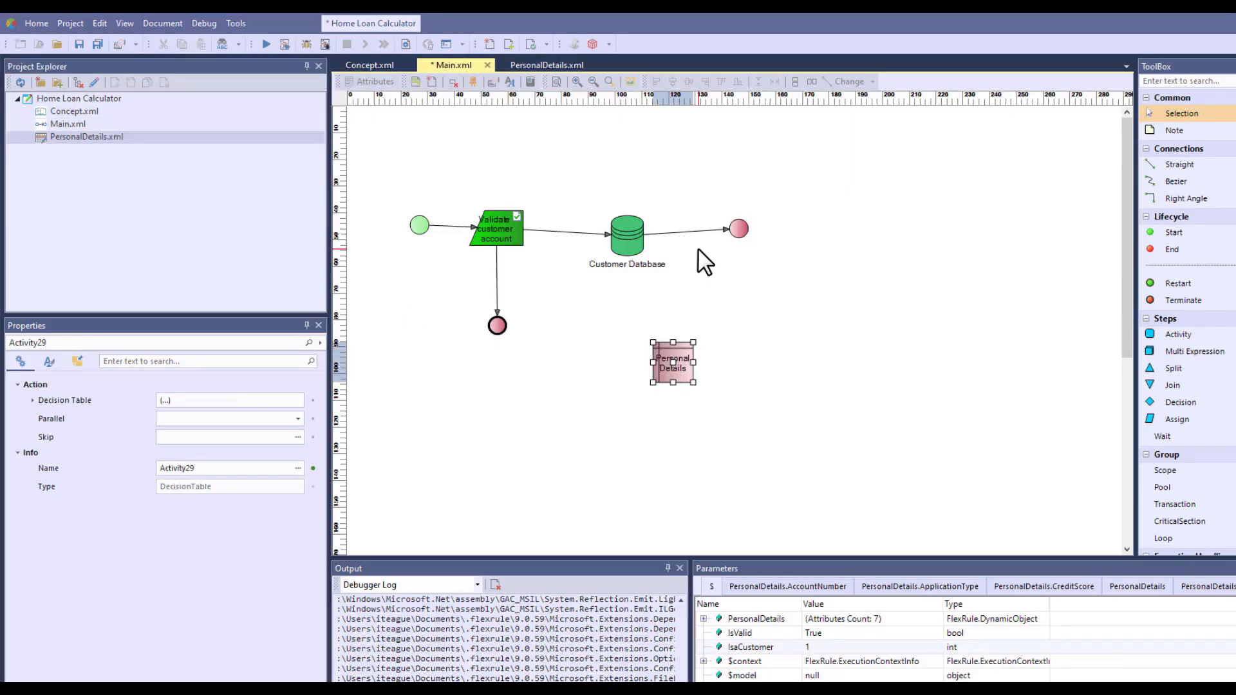
pyautogui.click(687, 230)
pyautogui.press('Delete')
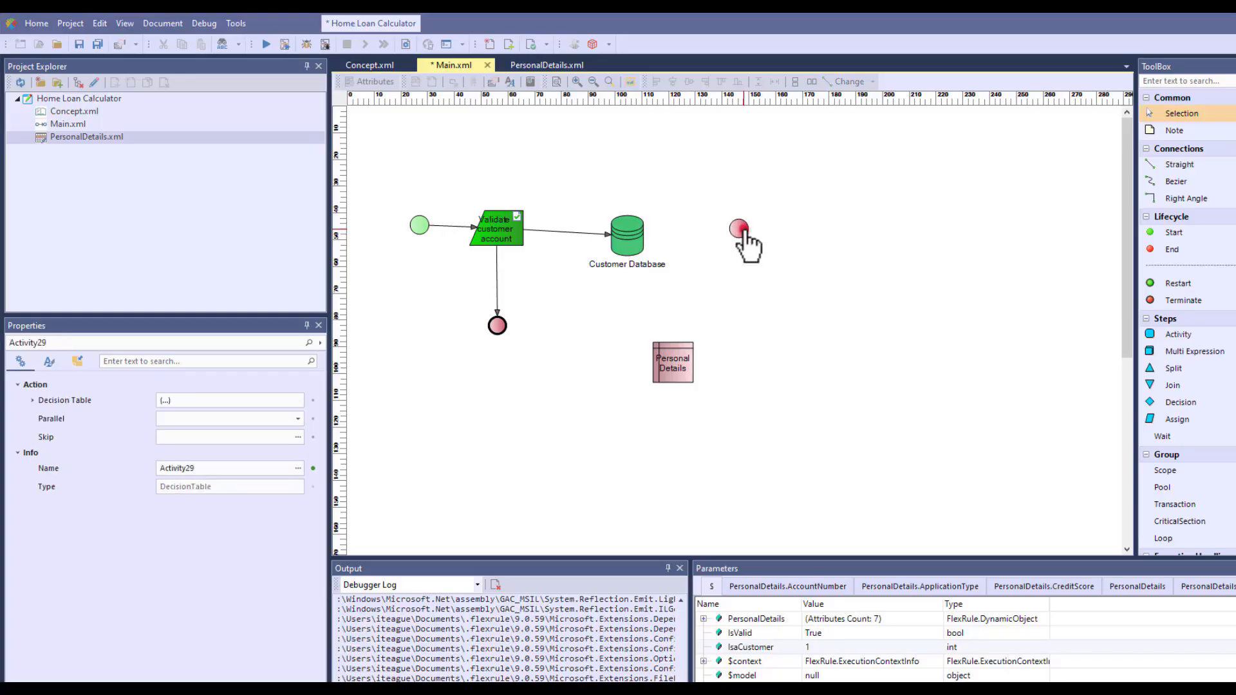
# Position the Personal Details node between the Customer Database and the end node and connect the three in sequence
pyautogui.moveTo(740, 230); pyautogui.dragTo(852, 234)
pyautogui.moveTo(673, 370); pyautogui.dragTo(731, 248)
pyautogui.click(731, 330)
pyautogui.moveTo(643, 248)
pyautogui.mouseDown()
pyautogui.moveTo(739, 257)
pyautogui.moveTo(852, 237)
pyautogui.mouseUp()
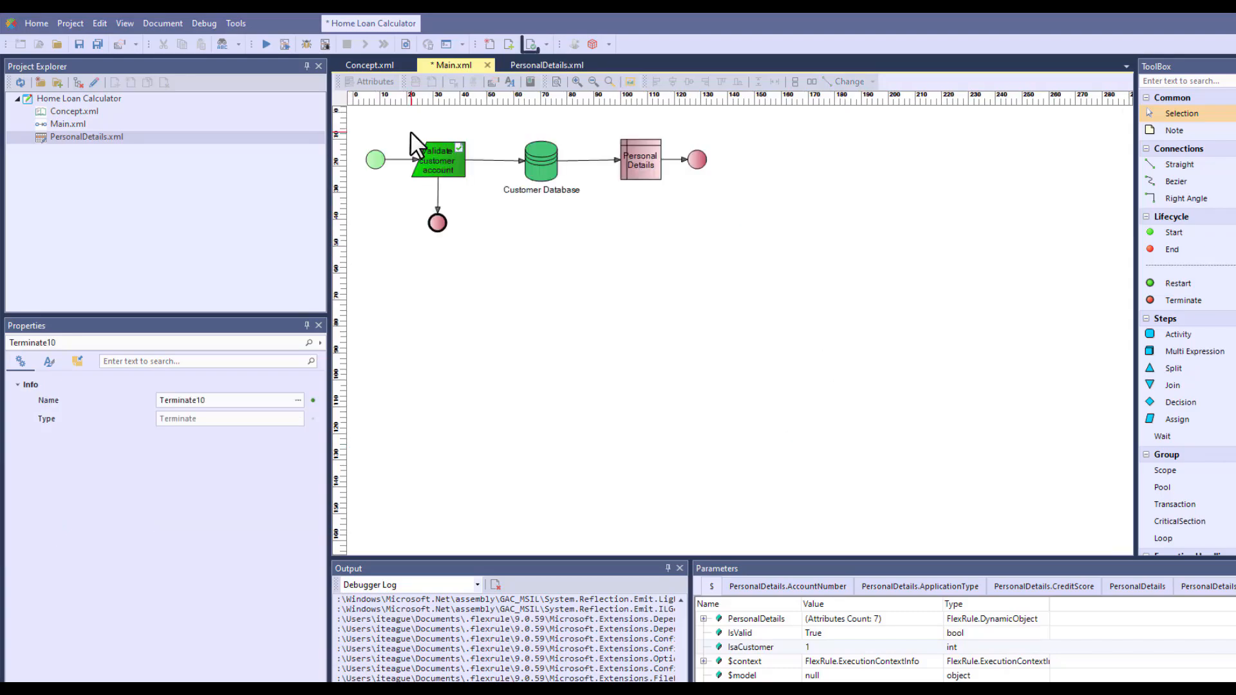
# Check the flow for errors, save the changed documents, and start debugging with a Single application, 1 dependant, Home to live in and credit score 100
pyautogui.click(530, 44)
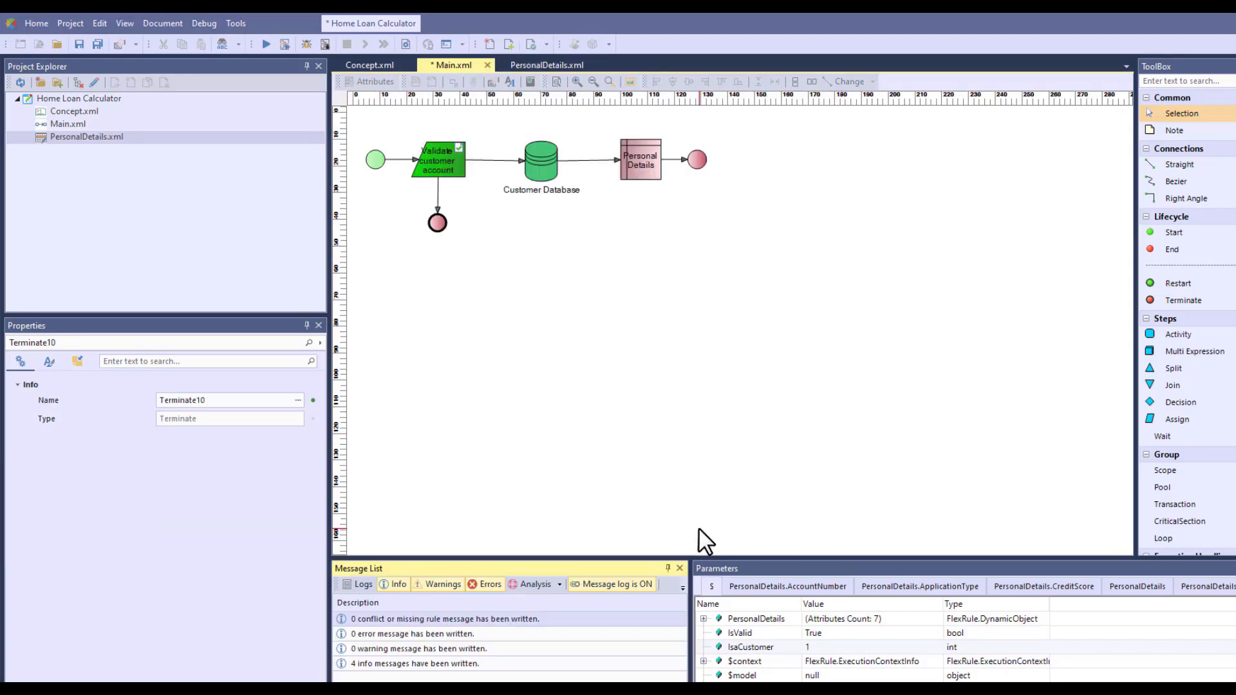
pyautogui.click(325, 44)
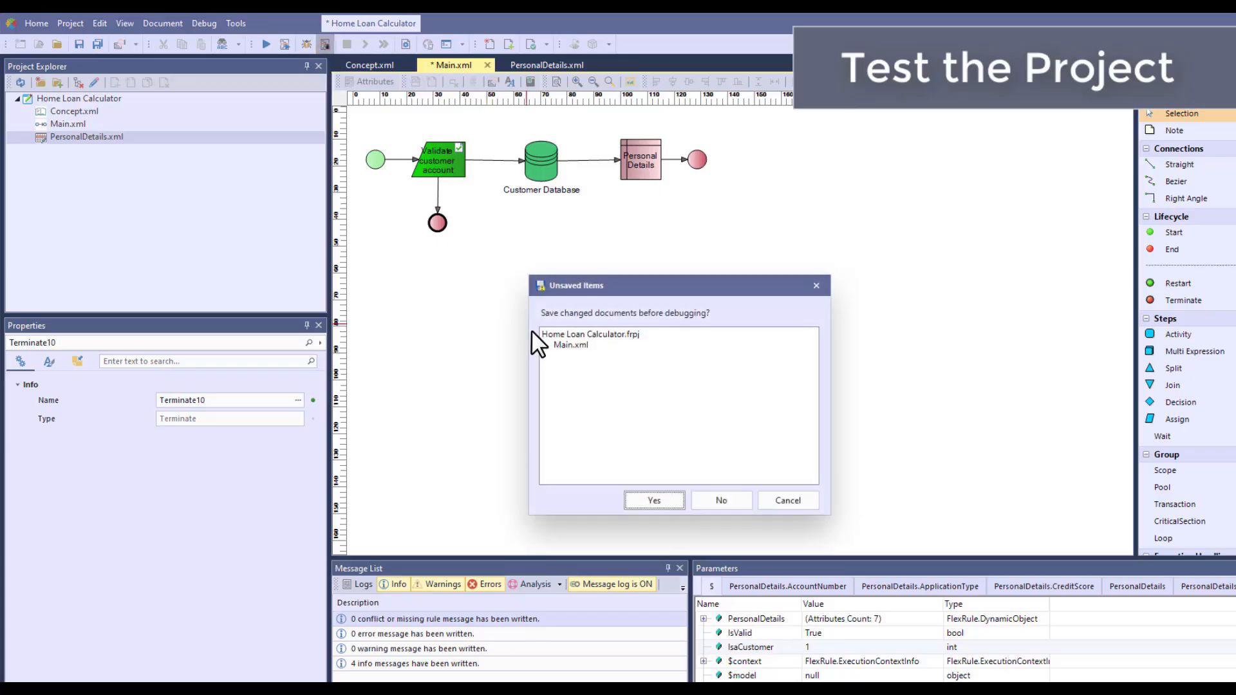
pyautogui.click(653, 501)
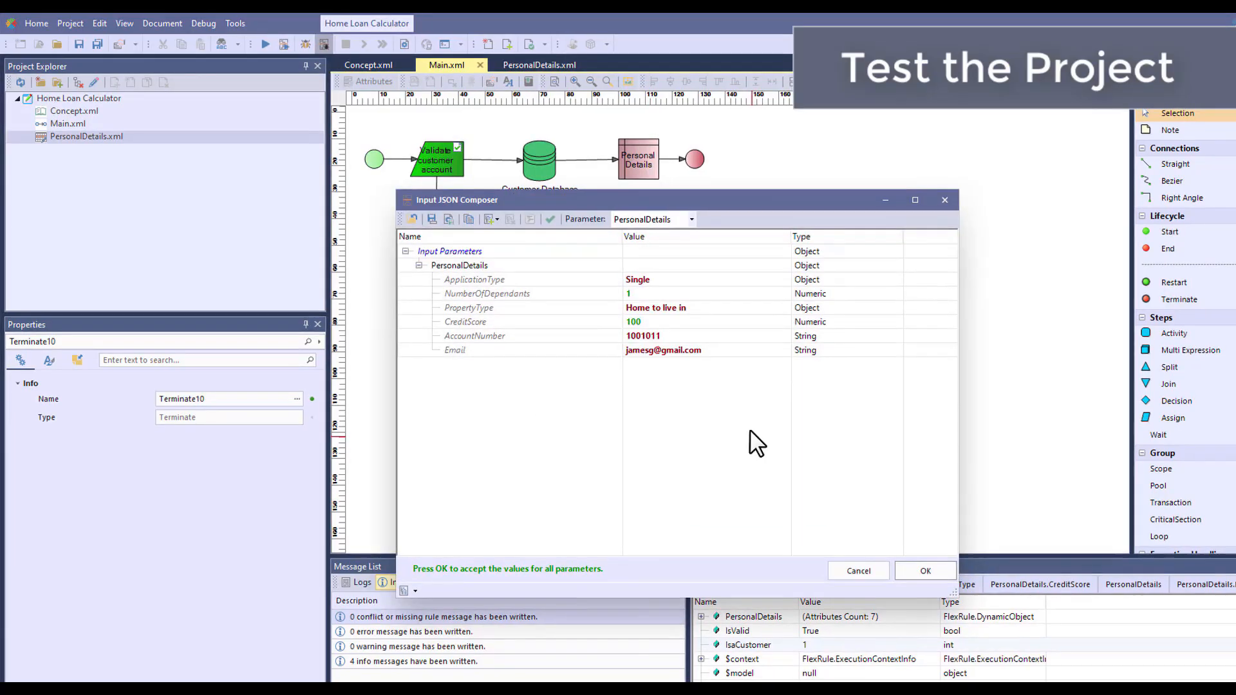
pyautogui.click(912, 571)
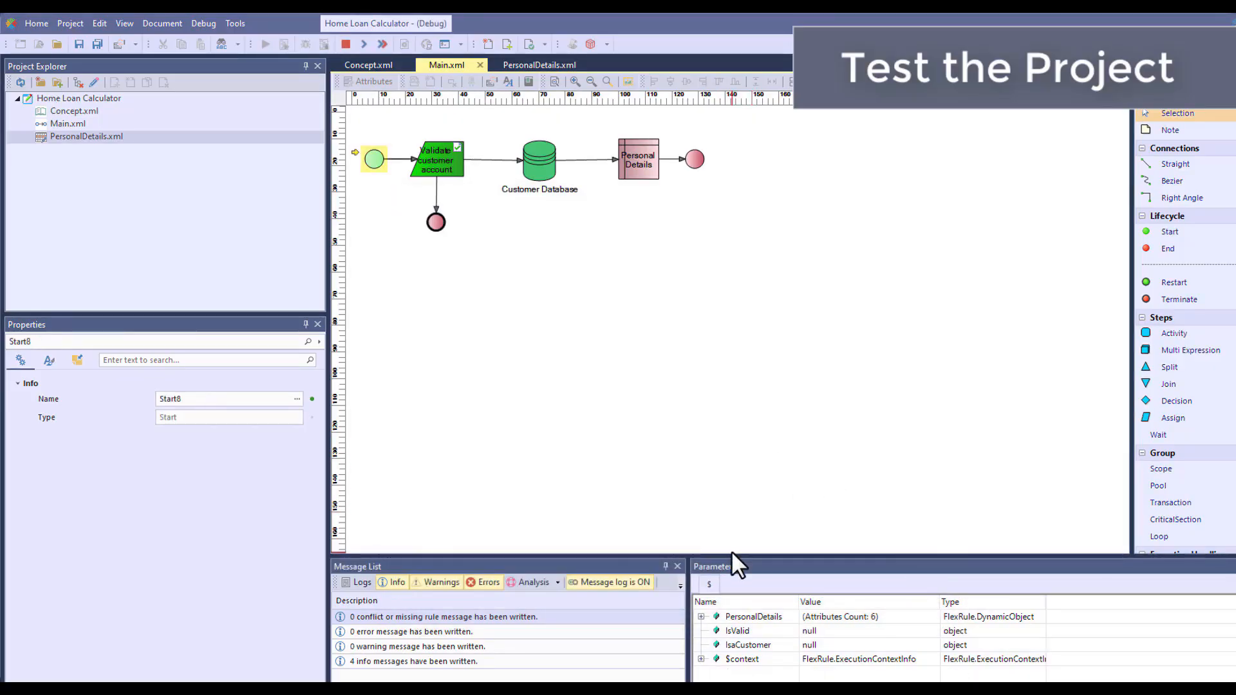
# Step the debugger through validation without opening Concept.xml, past the Customer Database, and into the linked PersonalDetails decision table
pyautogui.moveTo(734, 557); pyautogui.dragTo(750, 477)
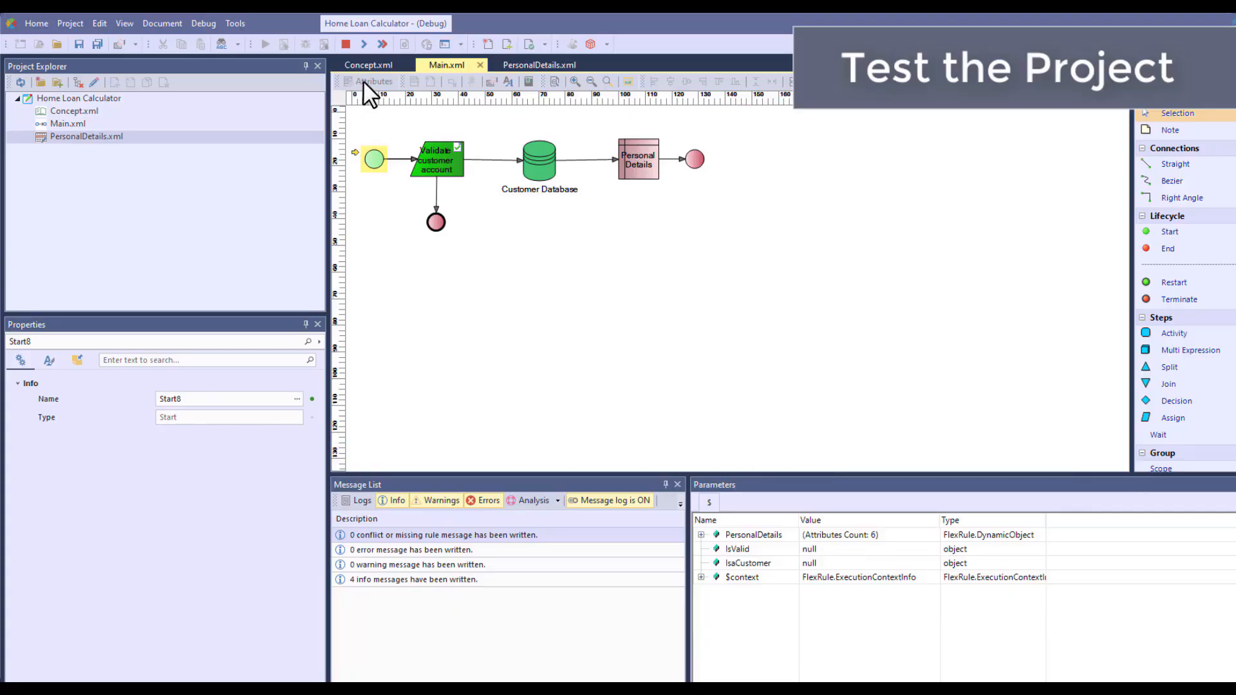
pyautogui.click(364, 43)
pyautogui.click(362, 44)
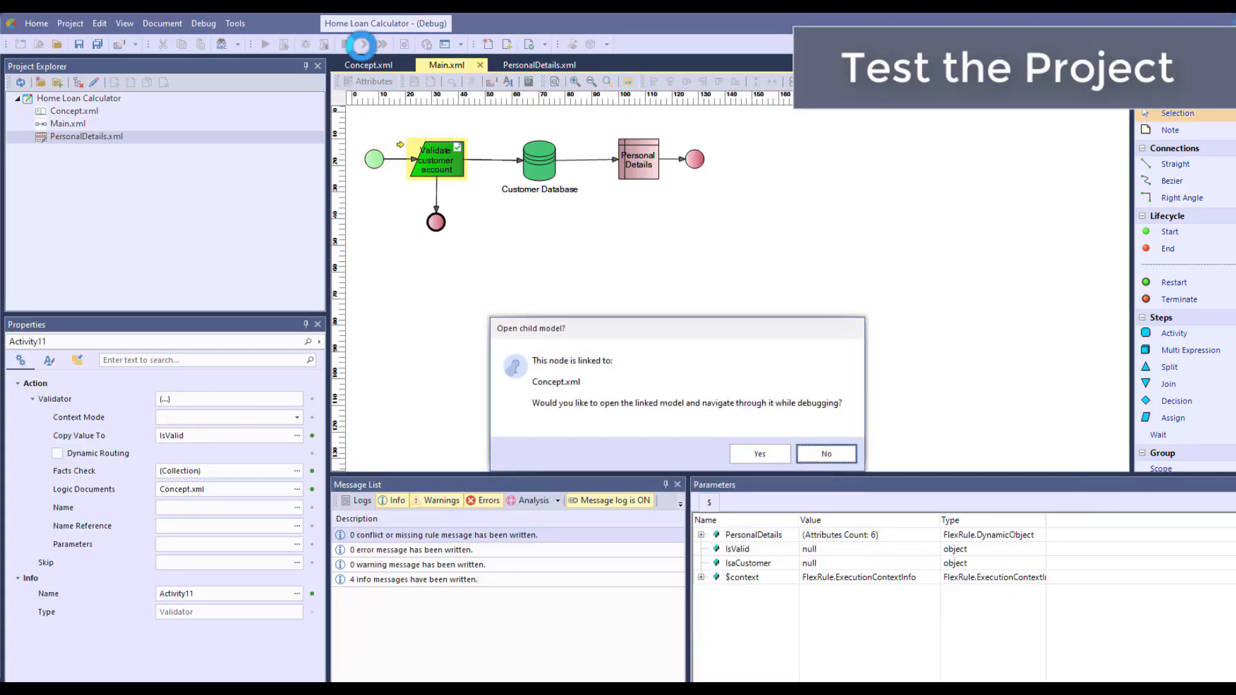
pyautogui.click(828, 450)
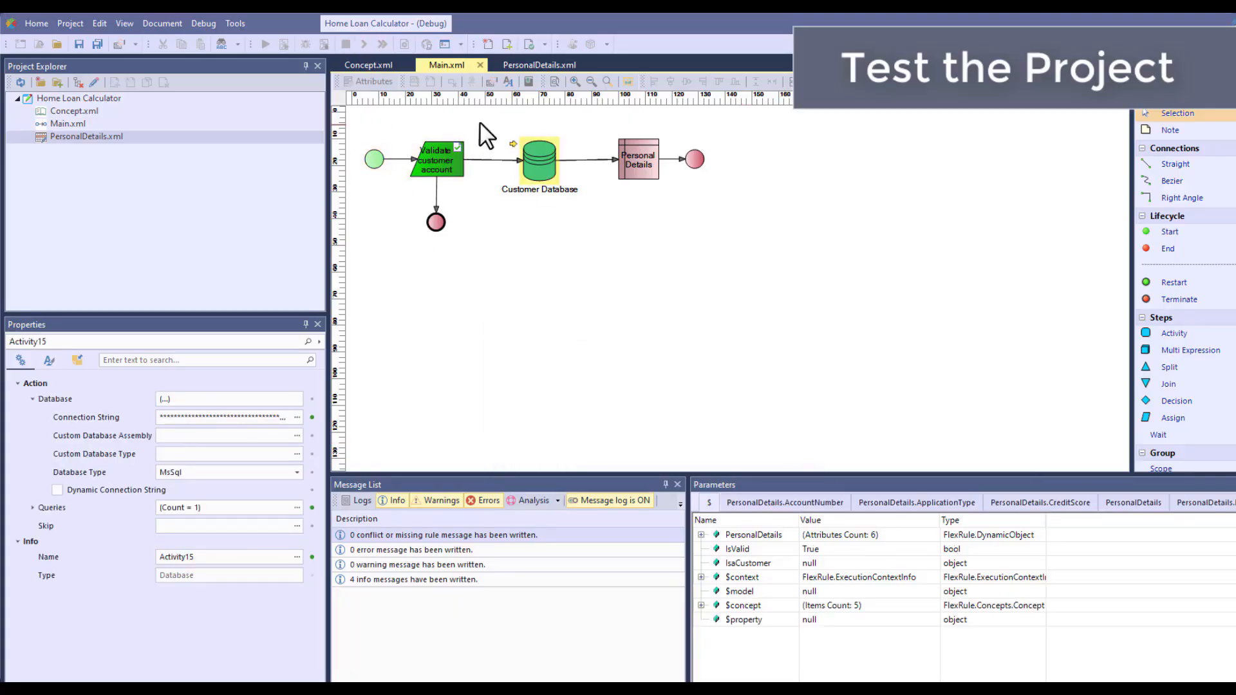
pyautogui.click(361, 44)
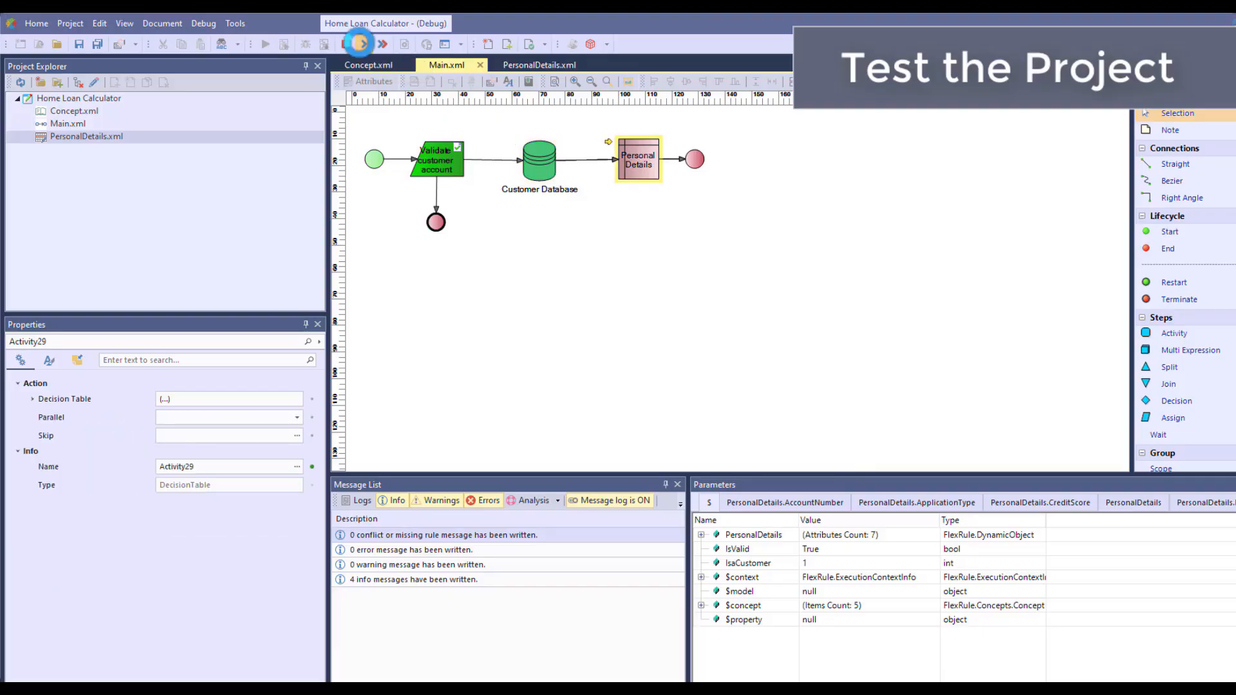
pyautogui.click(750, 452)
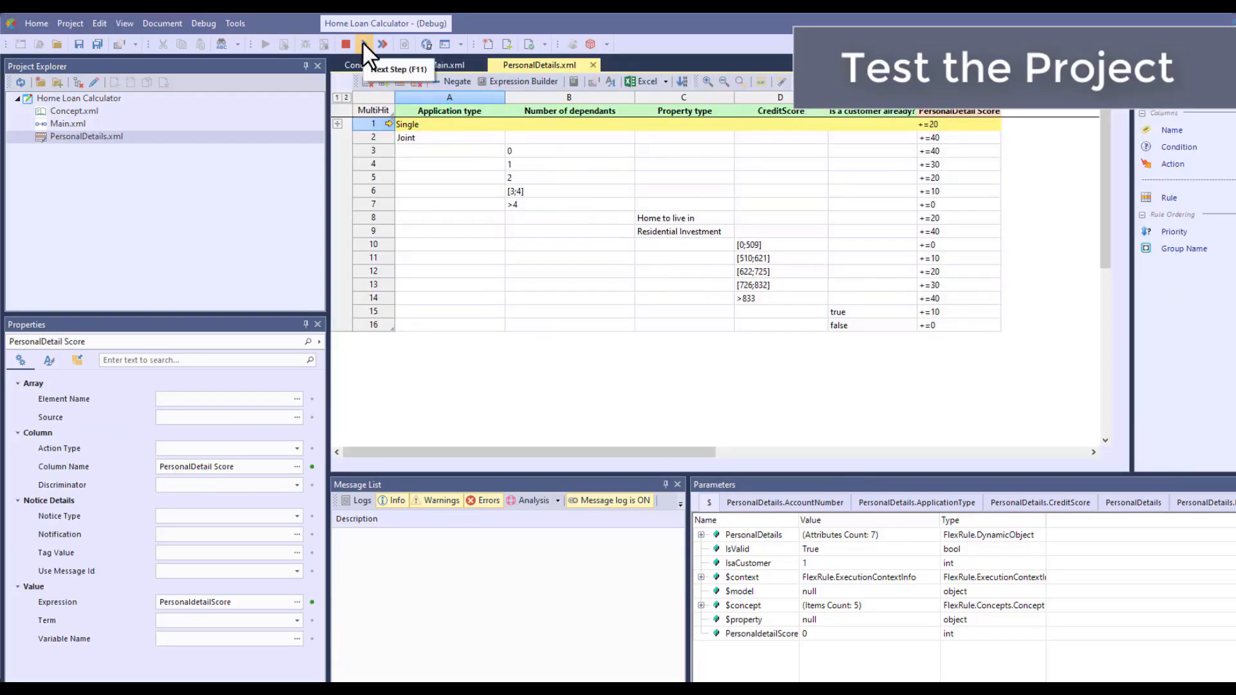
# Step through all the rules of the PersonalDetails decision table and back through the flow's end node
pyautogui.click(362, 43)
pyautogui.click(362, 43)
pyautogui.click(362, 43)
pyautogui.click(362, 43)
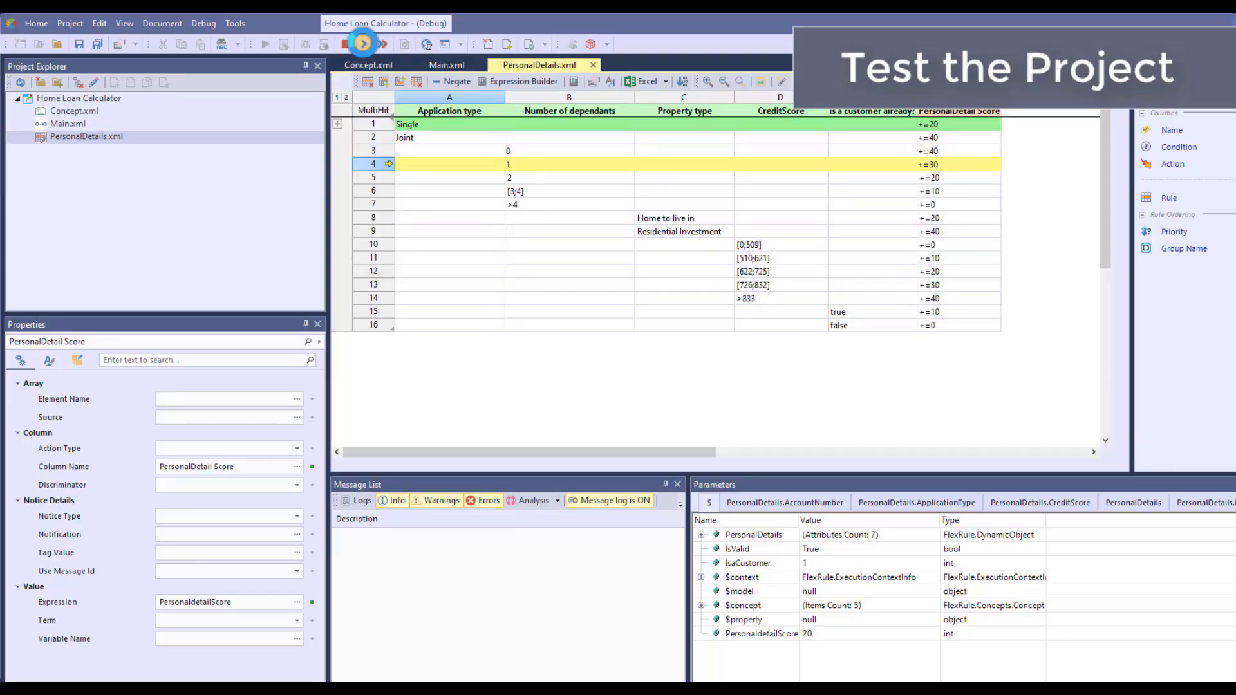
pyautogui.click(362, 42)
pyautogui.click(362, 43)
pyautogui.click(362, 43)
pyautogui.click(362, 43)
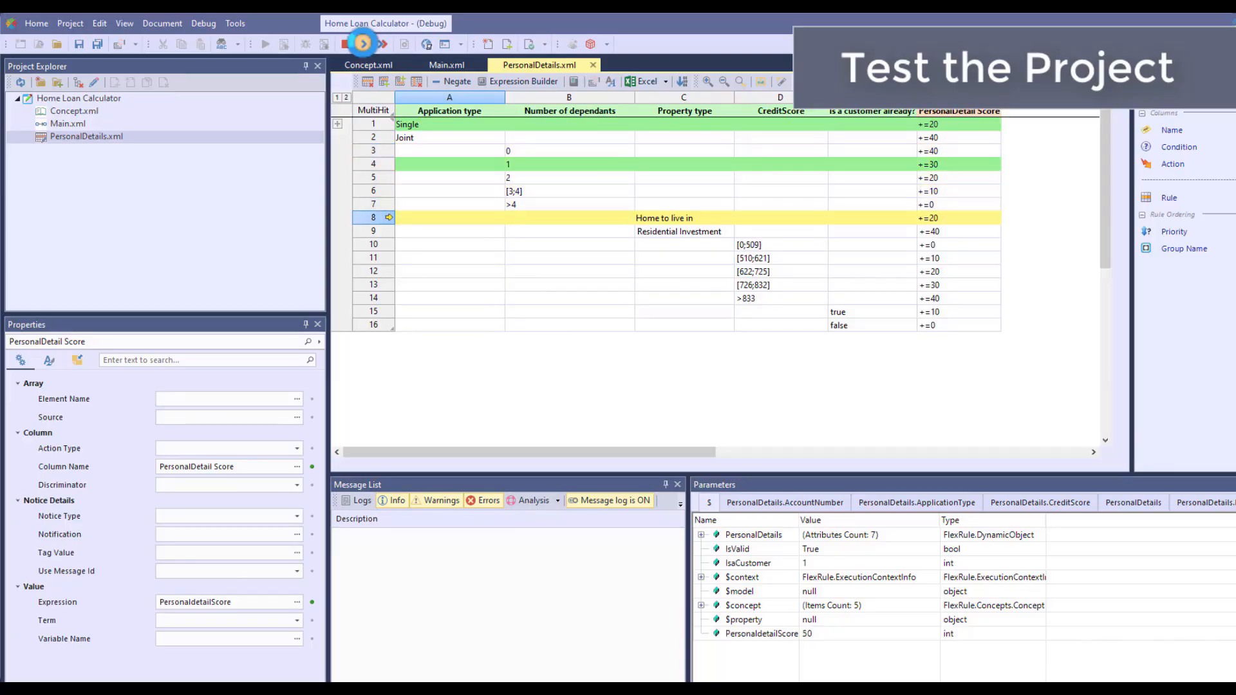
pyautogui.click(362, 43)
pyautogui.click(362, 43)
pyautogui.click(362, 43)
pyautogui.click(362, 43)
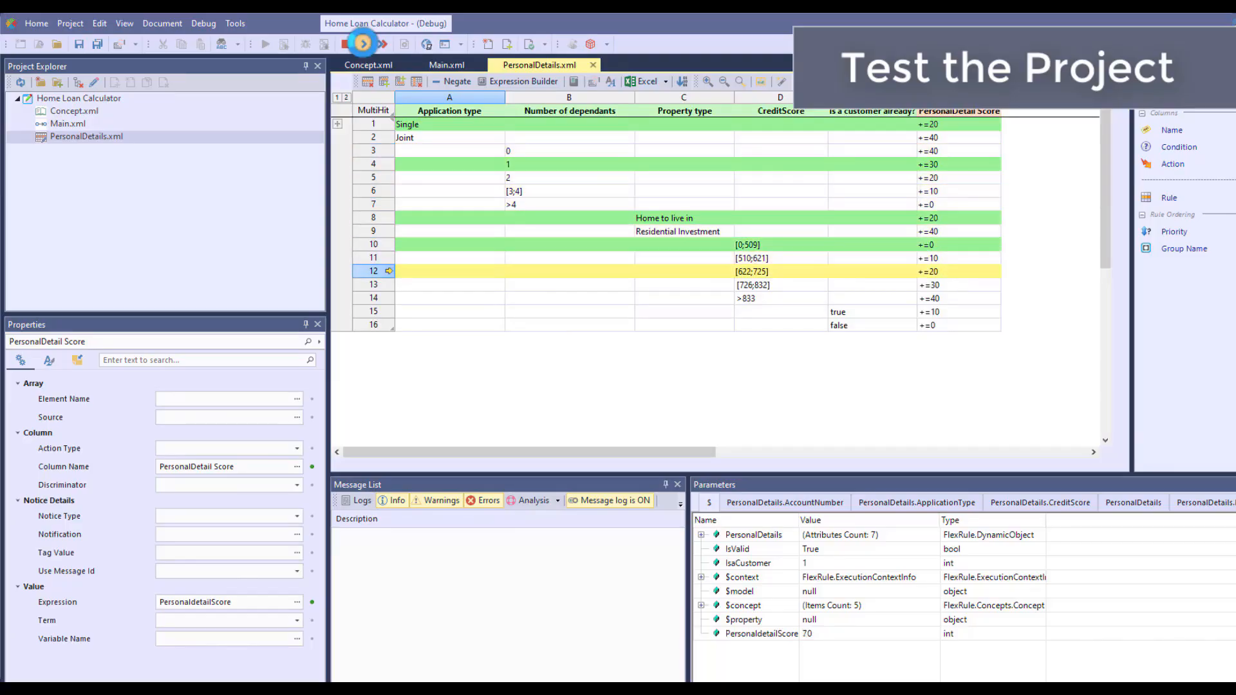
pyautogui.click(362, 43)
pyautogui.click(362, 43)
pyautogui.click(361, 43)
pyautogui.click(362, 43)
pyautogui.click(362, 43)
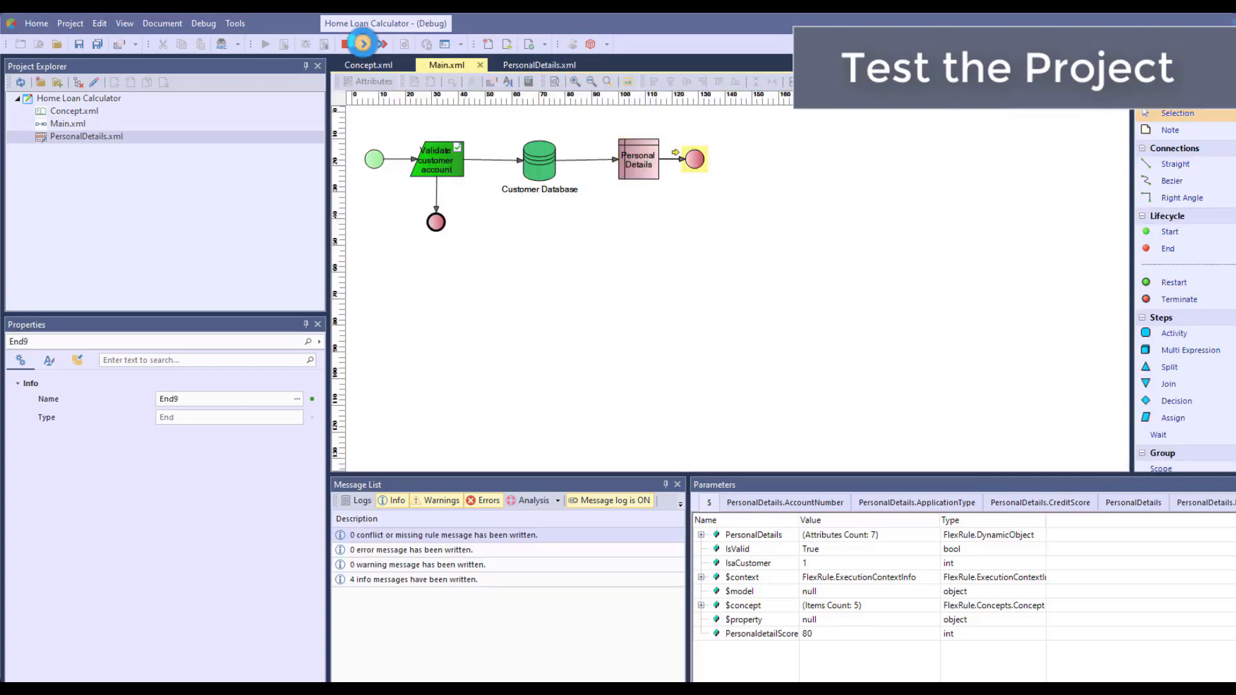
pyautogui.click(362, 44)
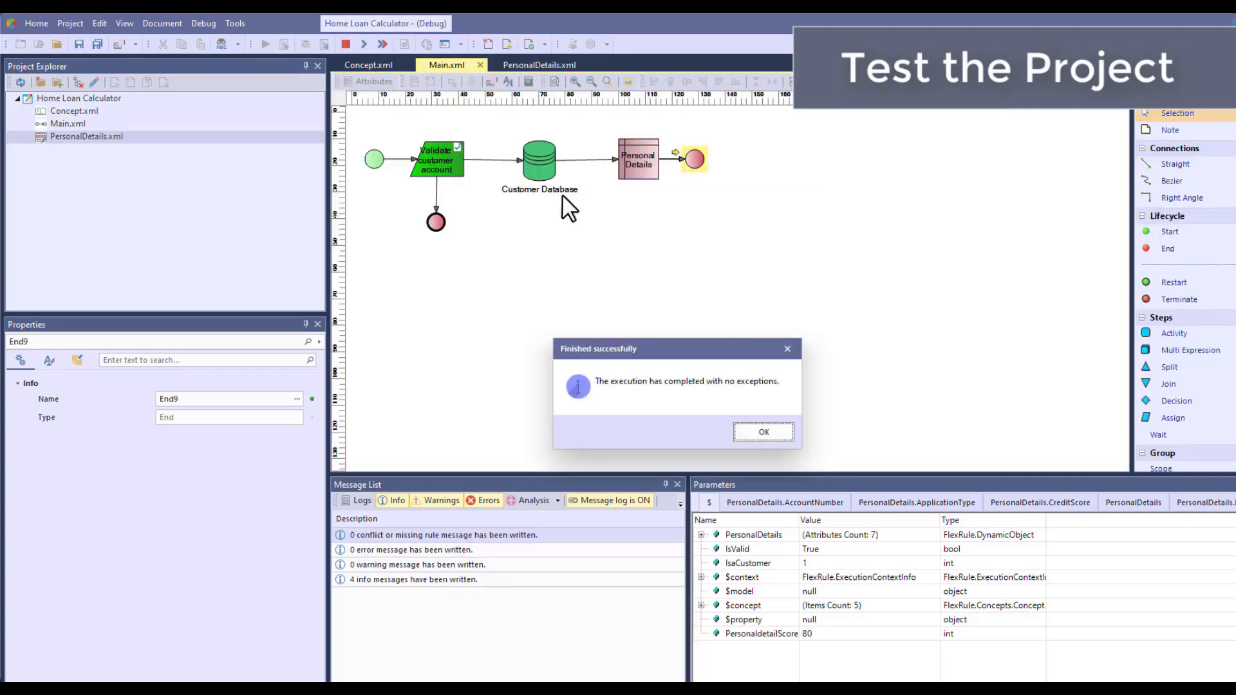
# Close the completed debug session's notice, enlarge the parameters view, and examine the PersonaldetailScore value
pyautogui.click(750, 431)
pyautogui.moveTo(722, 475); pyautogui.dragTo(727, 336)
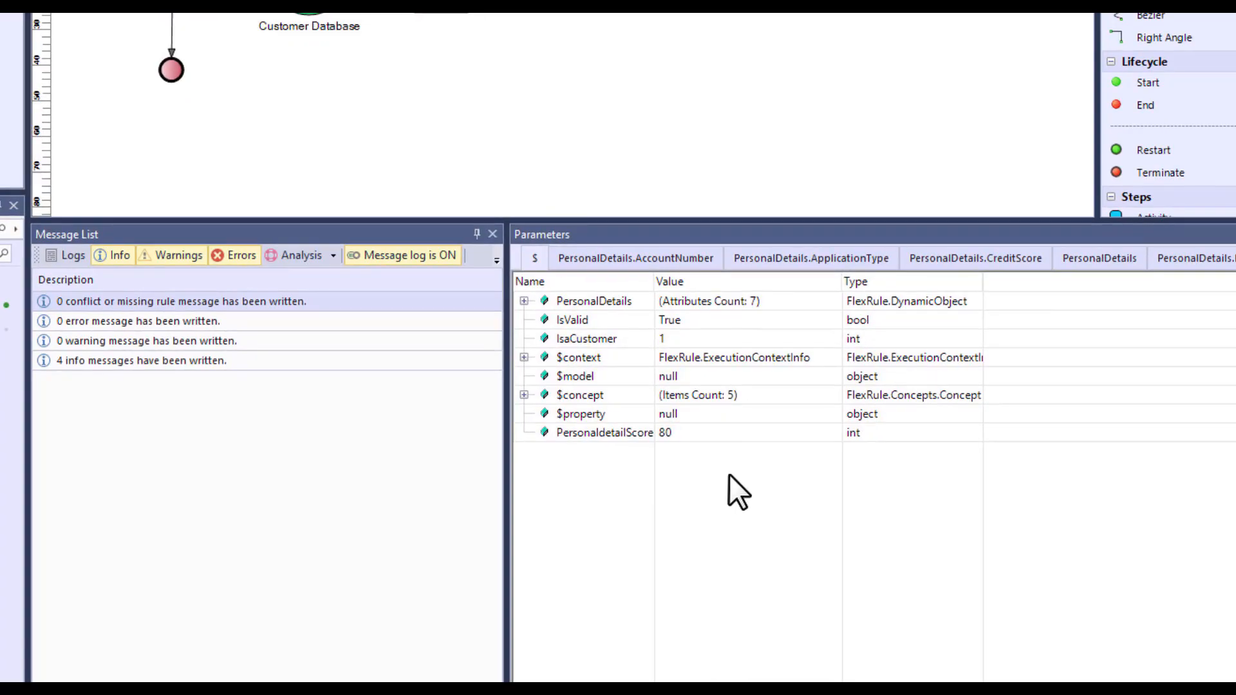
pyautogui.click(728, 434)
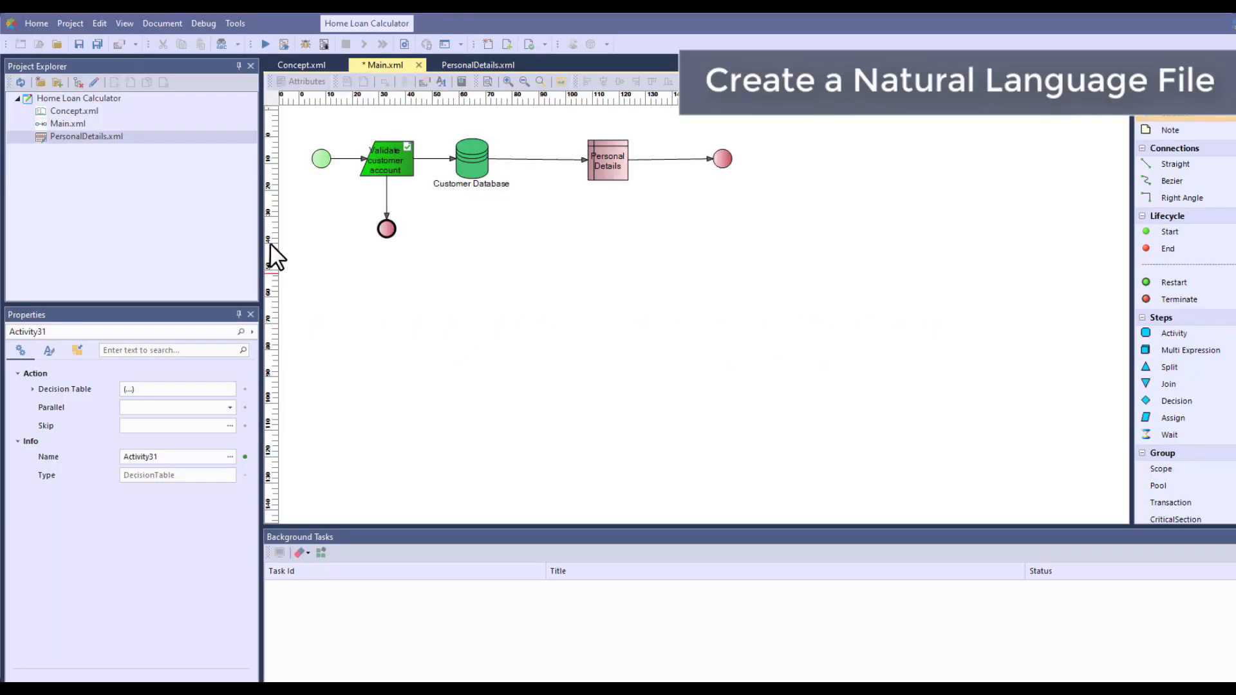
# Create a Natural Language document named Earnings.xml in the Home Loan Calculator project and open it
pyautogui.click(111, 100)
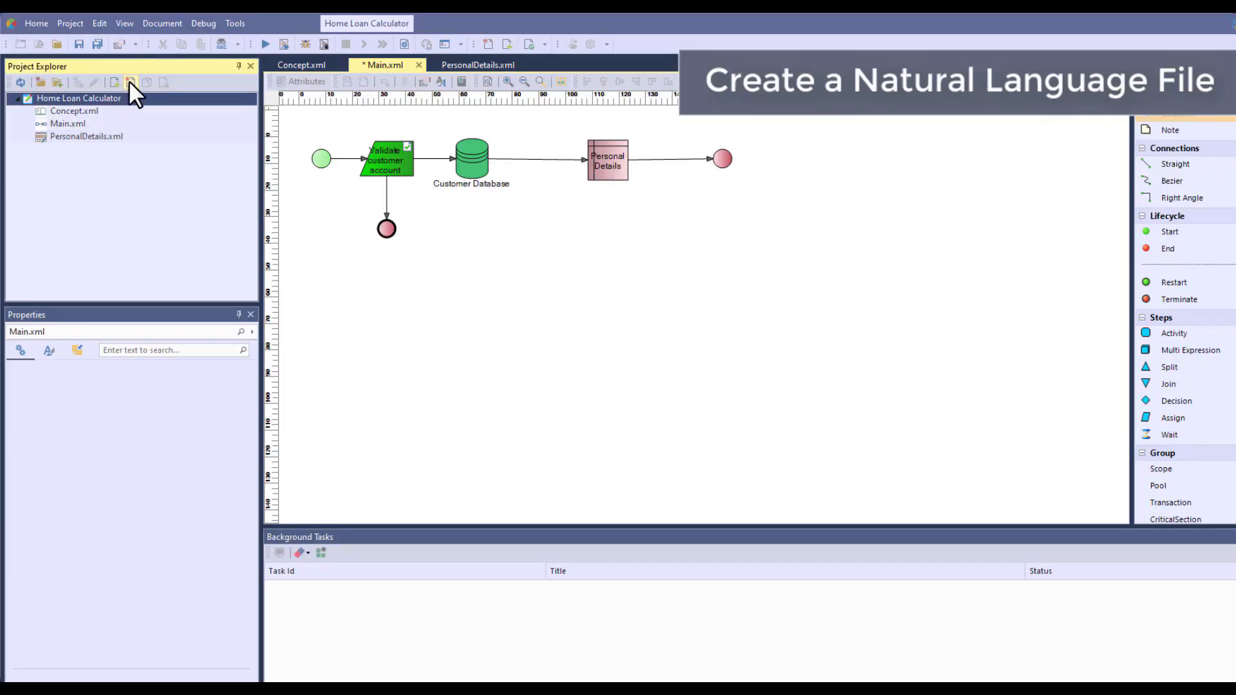
pyautogui.click(129, 81)
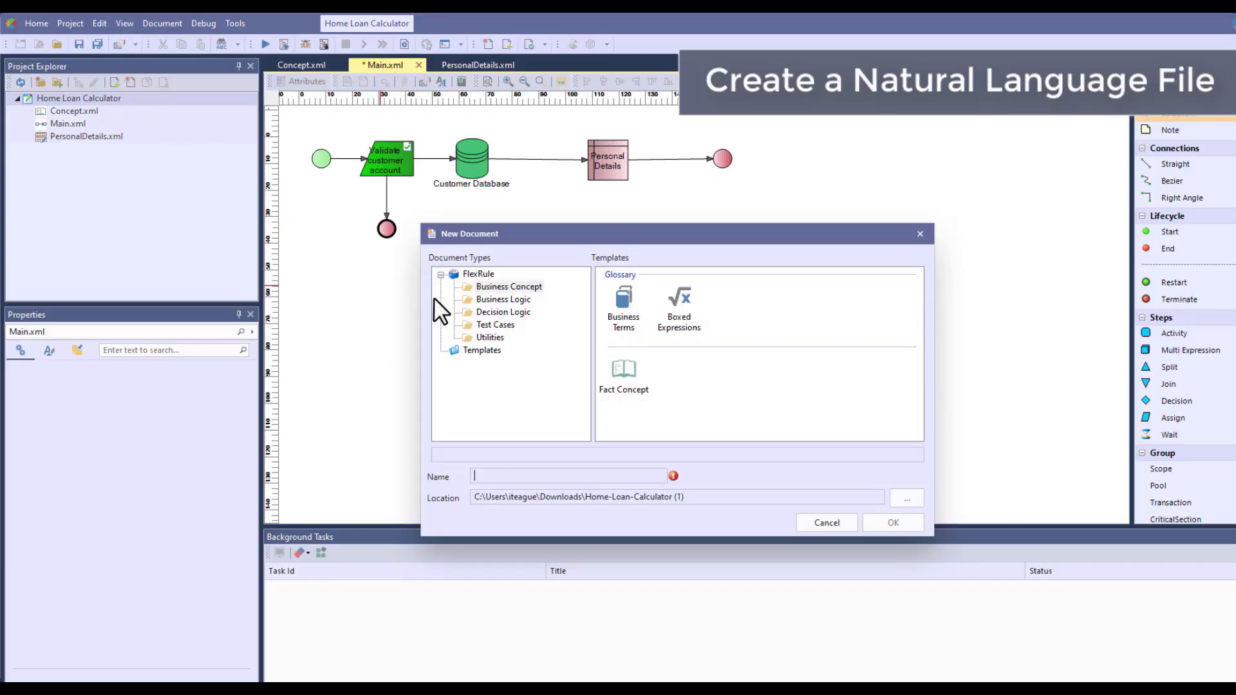
pyautogui.click(489, 313)
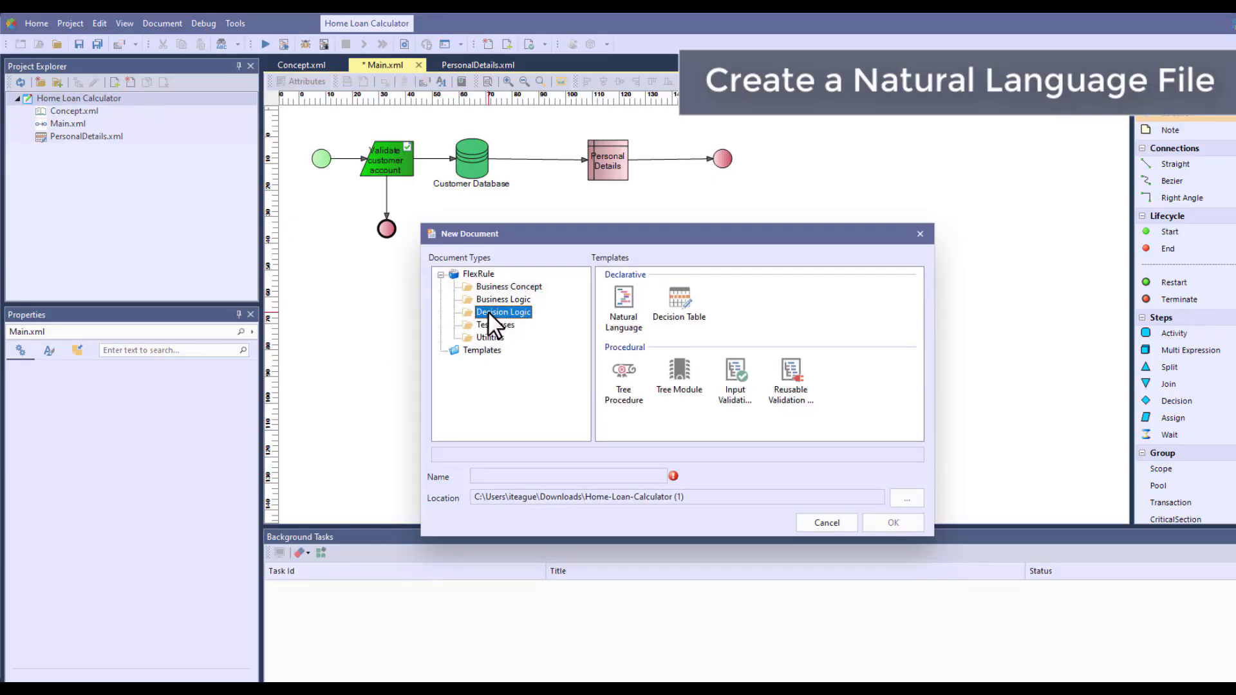
pyautogui.click(624, 315)
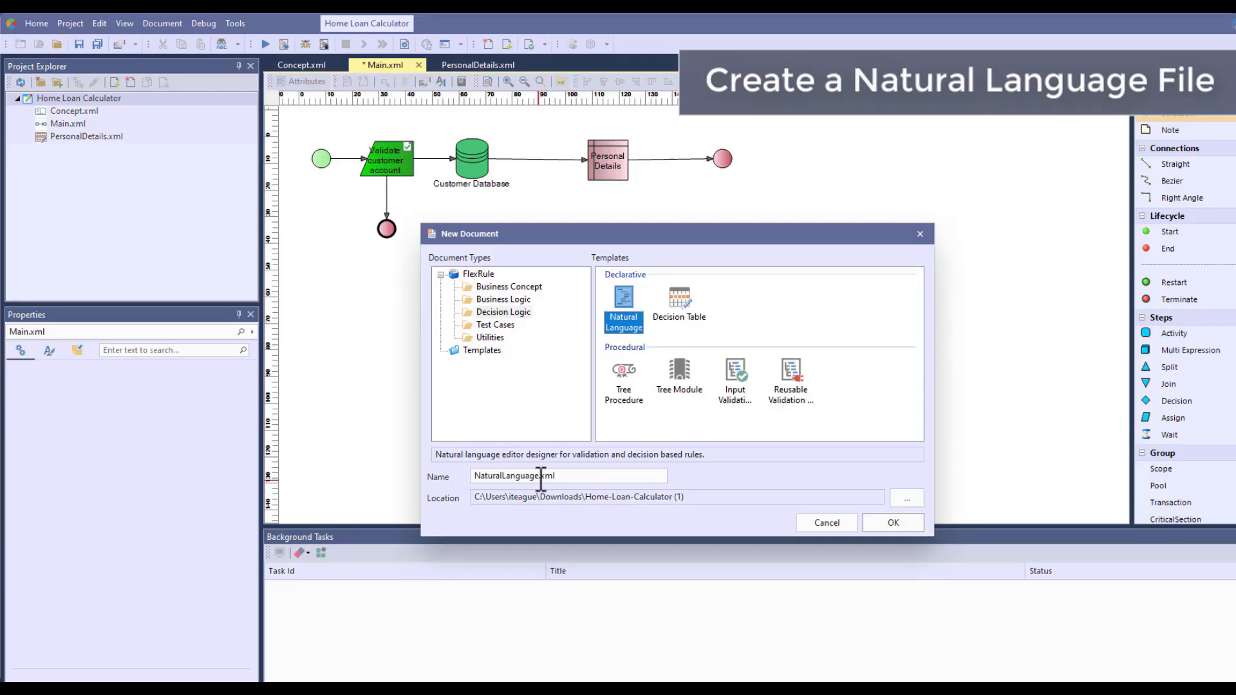
pyautogui.doubleClick(539, 476)
pyautogui.write('Earnings')
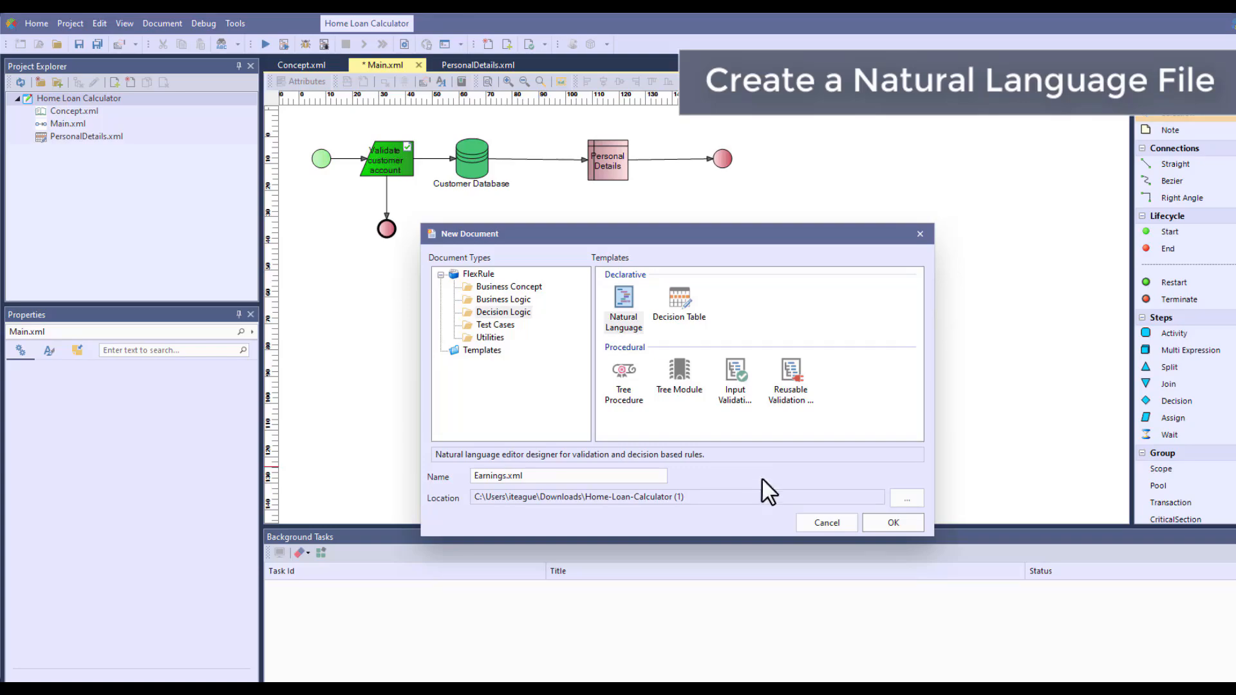
pyautogui.click(869, 519)
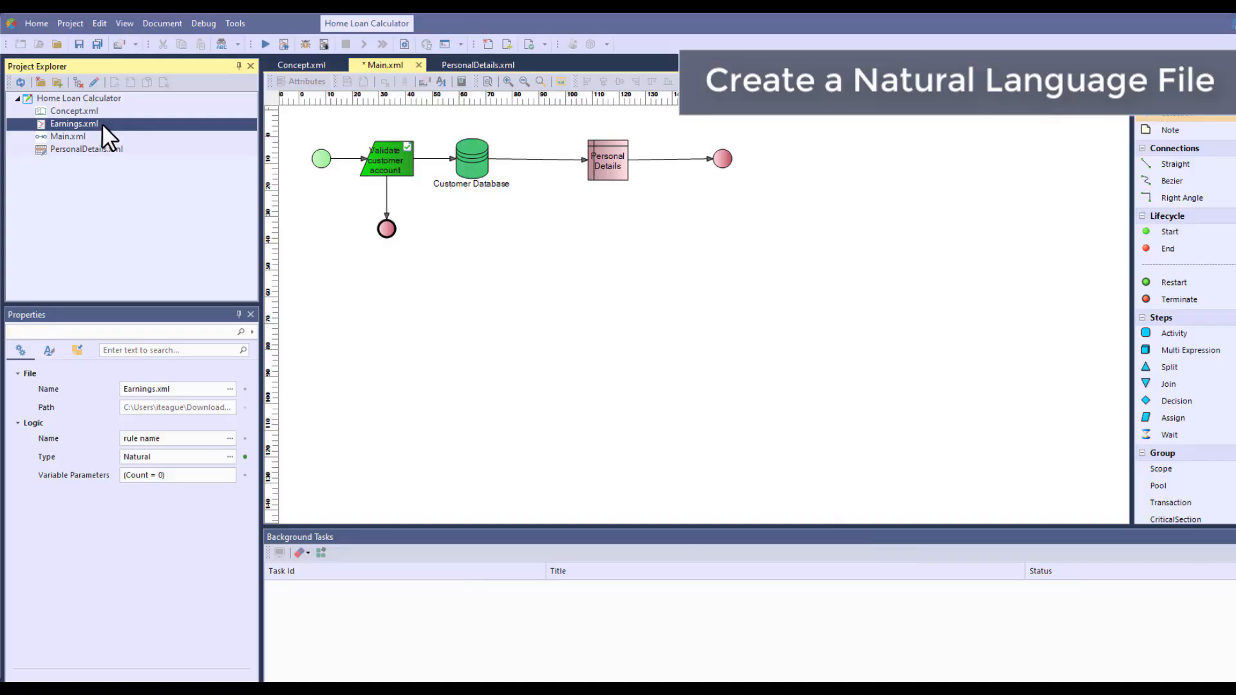
pyautogui.doubleClick(102, 122)
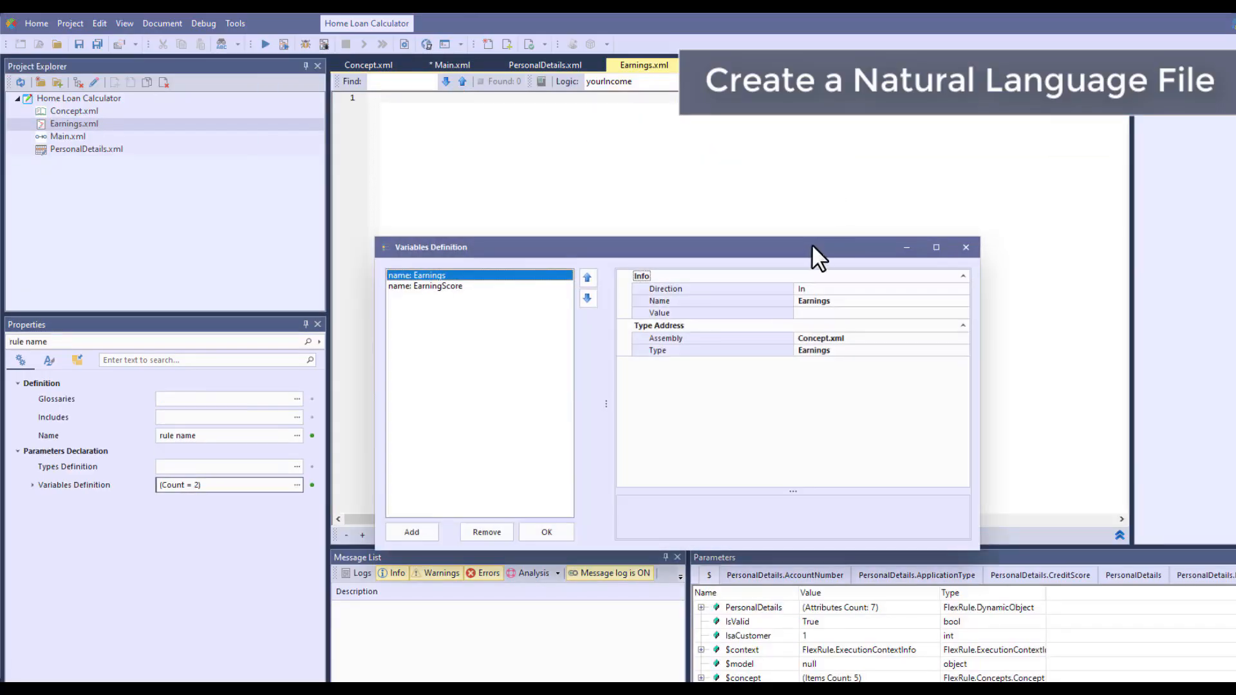
# Define Earnings.xml's variables: Earnings as In with assembly Concept.xml and type Earnings, and EarningScore as Local int with value 0
pyautogui.moveTo(812, 246); pyautogui.dragTo(806, 125)
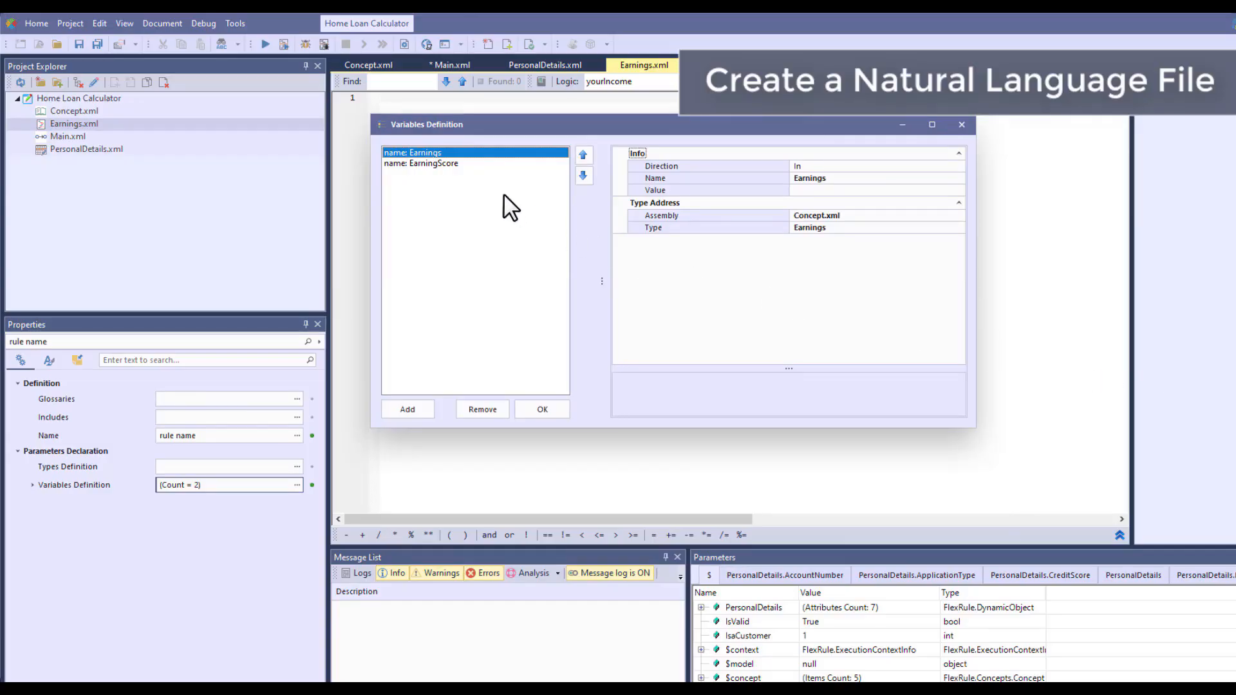
pyautogui.click(466, 163)
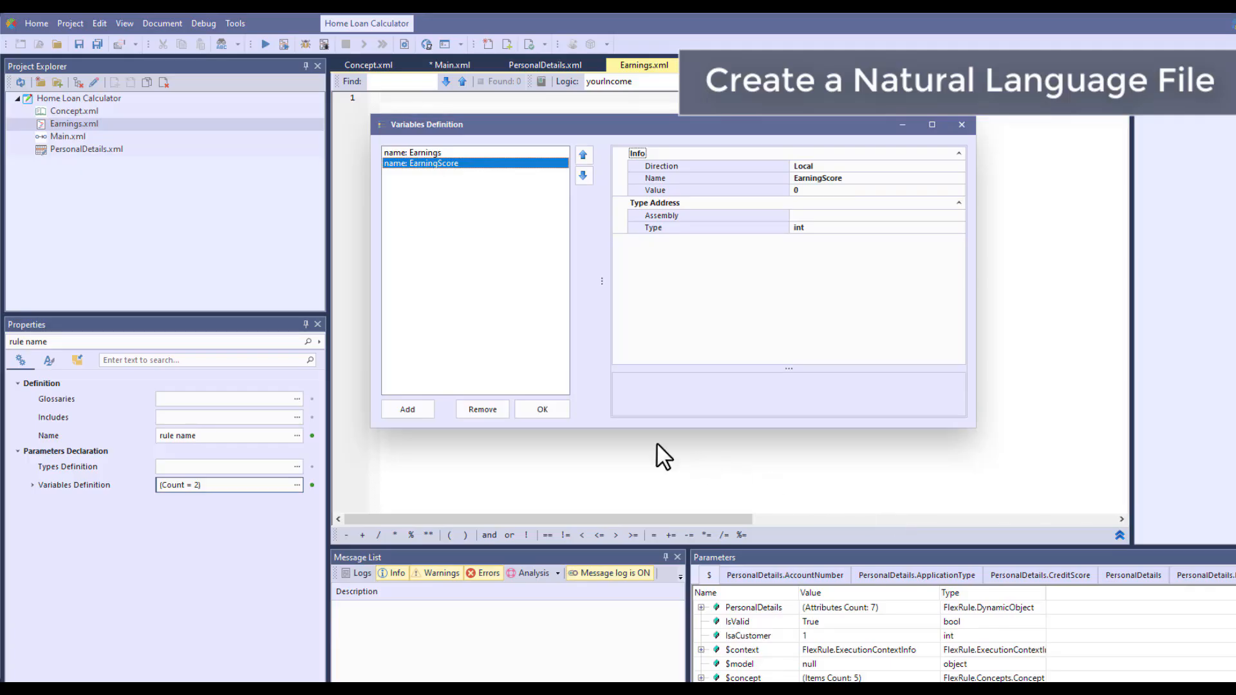
pyautogui.click(543, 410)
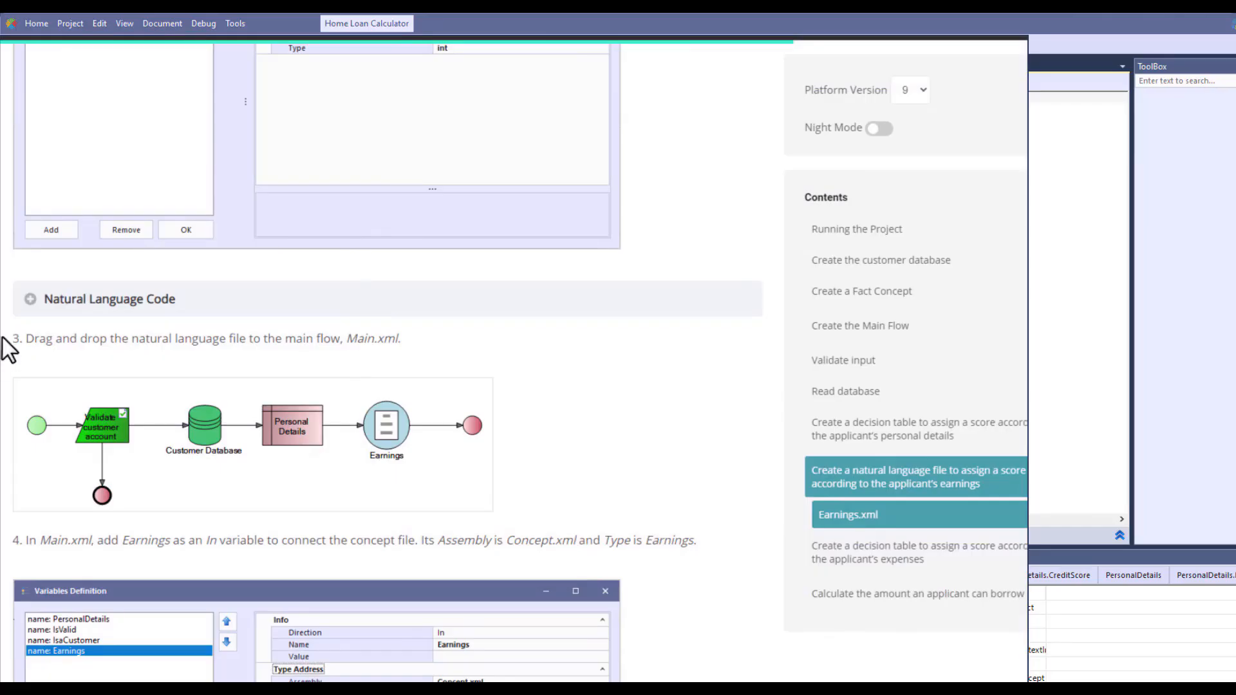
# Expand the tutorial page's Natural Language Code, copy it into the empty Earnings.xml document, and save all files
pyautogui.click(30, 299)
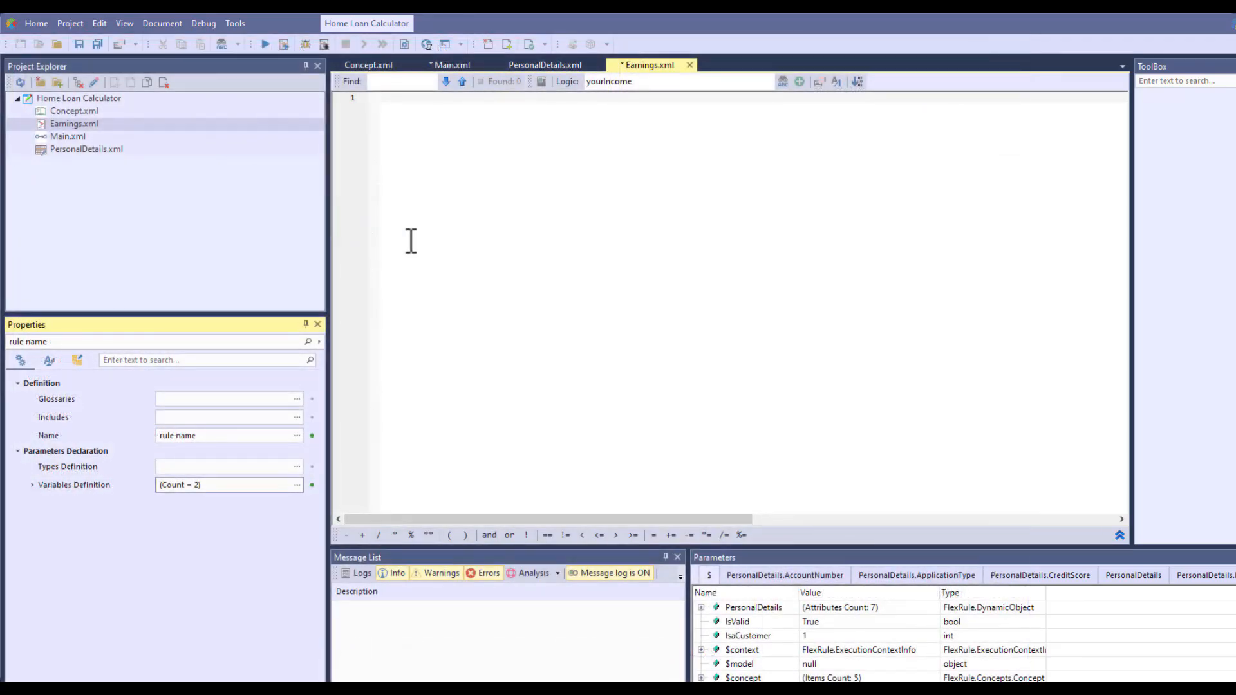
pyautogui.click(424, 103)
pyautogui.hotkey('ctrl', 'v')
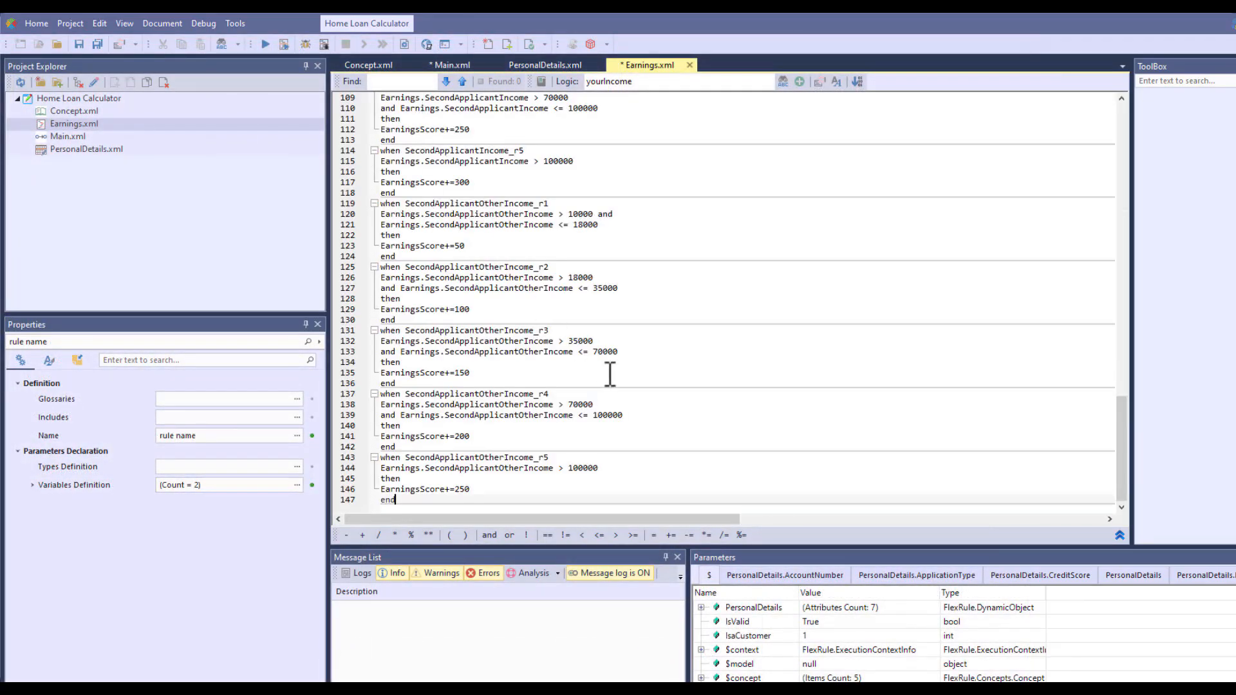
pyautogui.hotkey('ctrl', 'shift', 's')
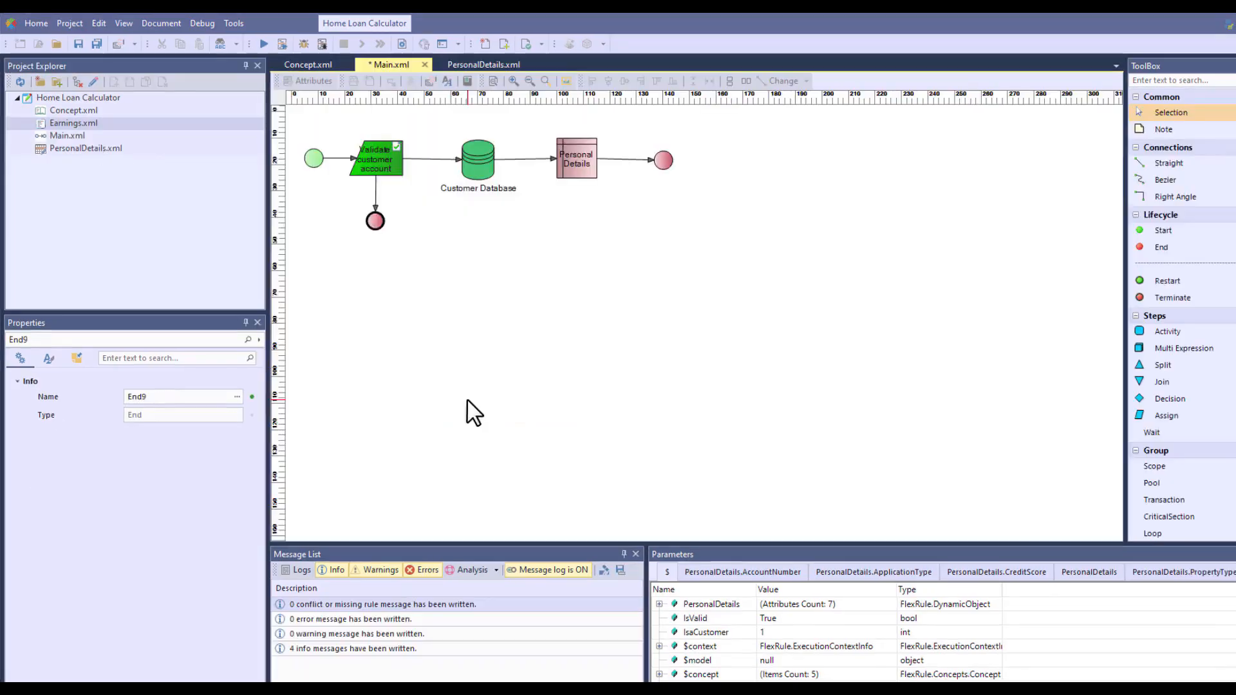
# Add Earnings.xml to the Main flow, move the end node outward, and connect Earnings between Personal Details and the end node
pyautogui.moveTo(90, 123); pyautogui.dragTo(594, 268)
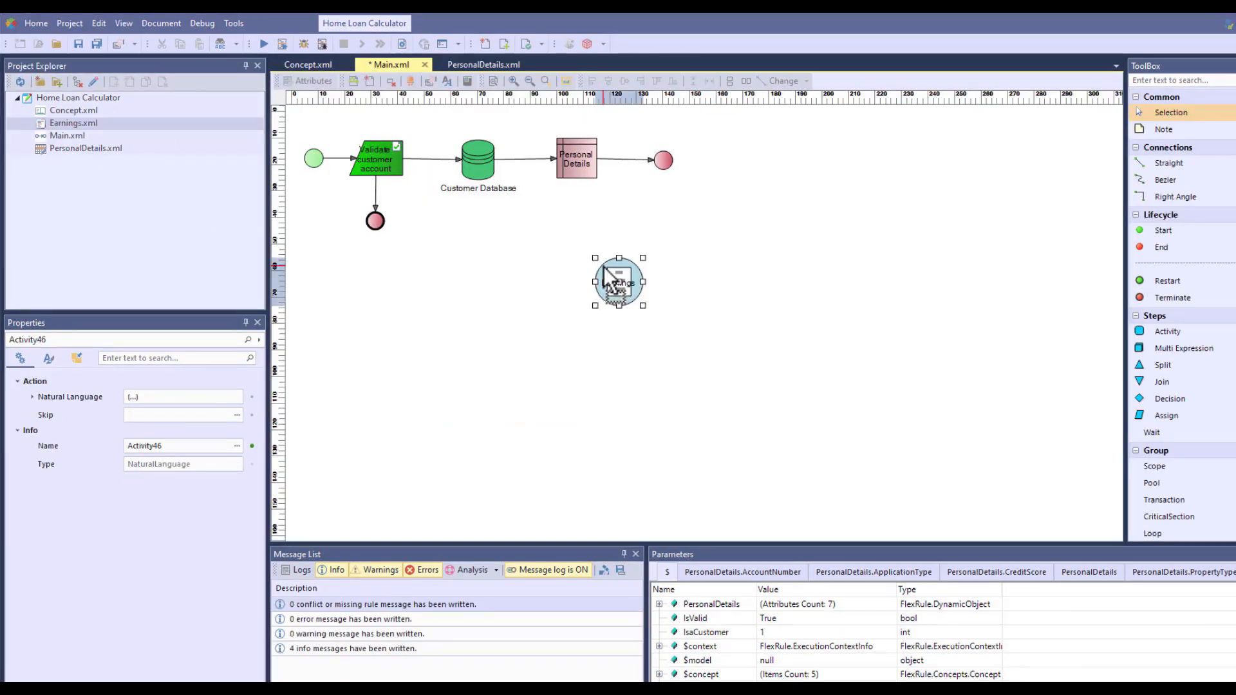
pyautogui.click(719, 301)
pyautogui.click(622, 156)
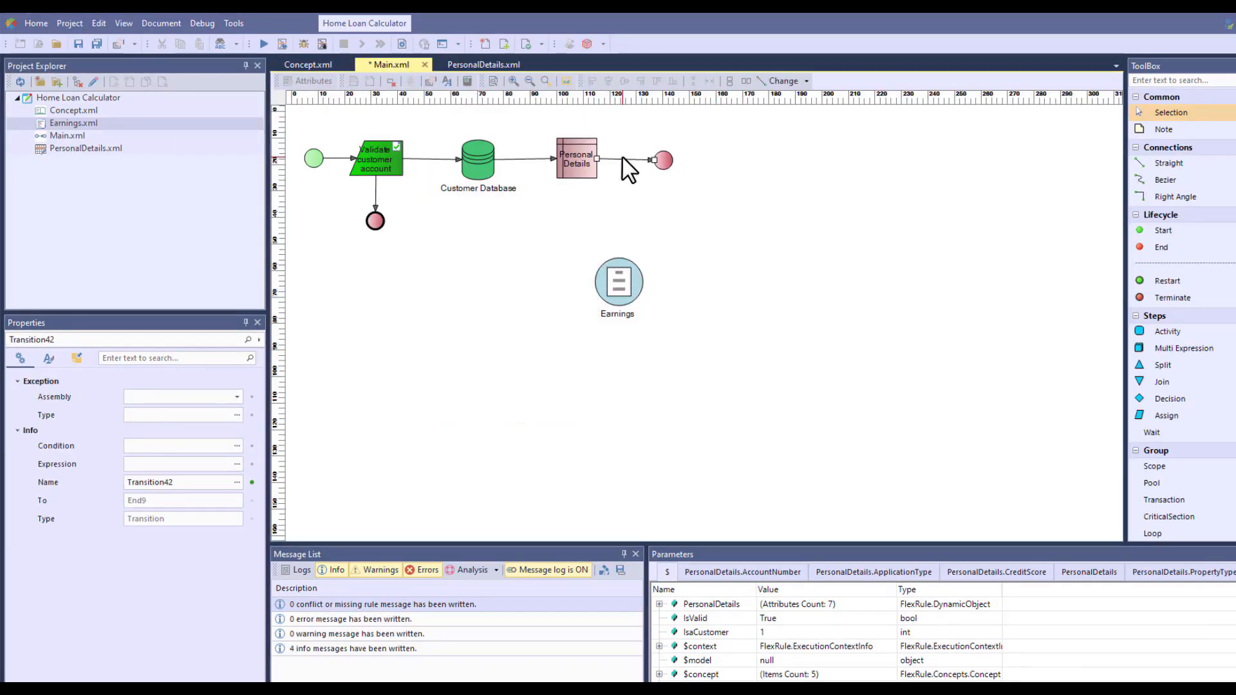
pyautogui.moveTo(663, 160); pyautogui.dragTo(725, 159)
pyautogui.click(618, 281)
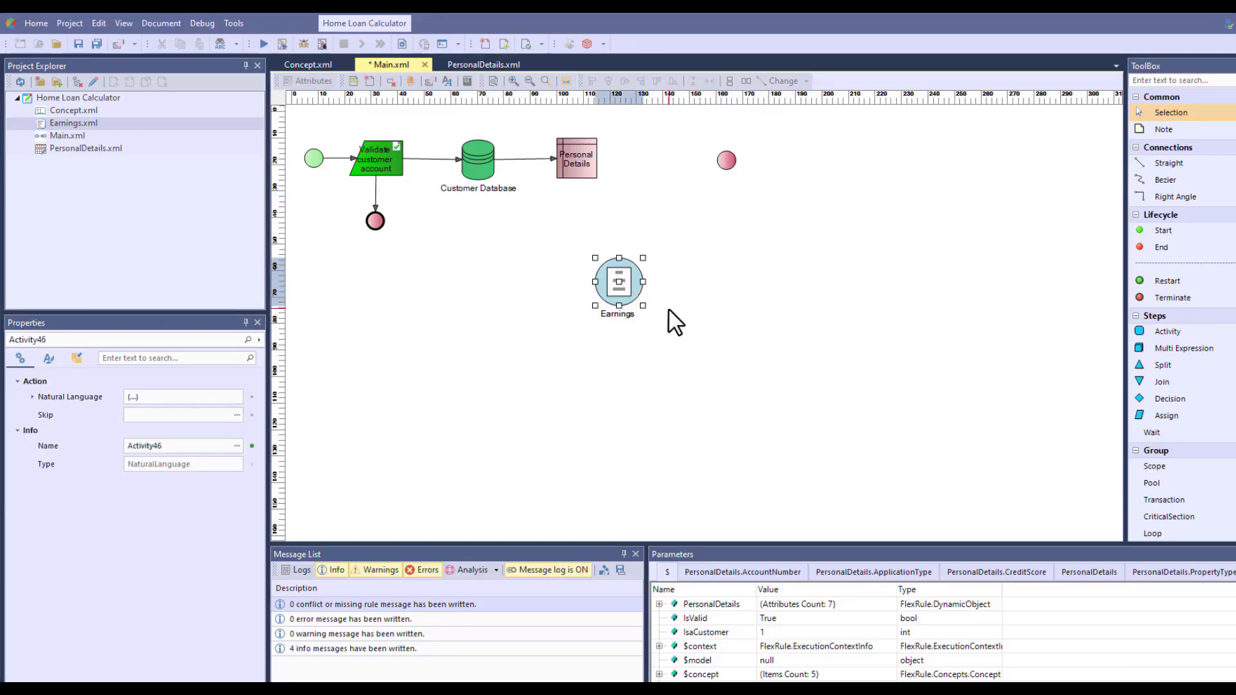
pyautogui.moveTo(621, 281)
pyautogui.mouseDown()
pyautogui.moveTo(642, 155)
pyautogui.moveTo(726, 160)
pyautogui.mouseUp()
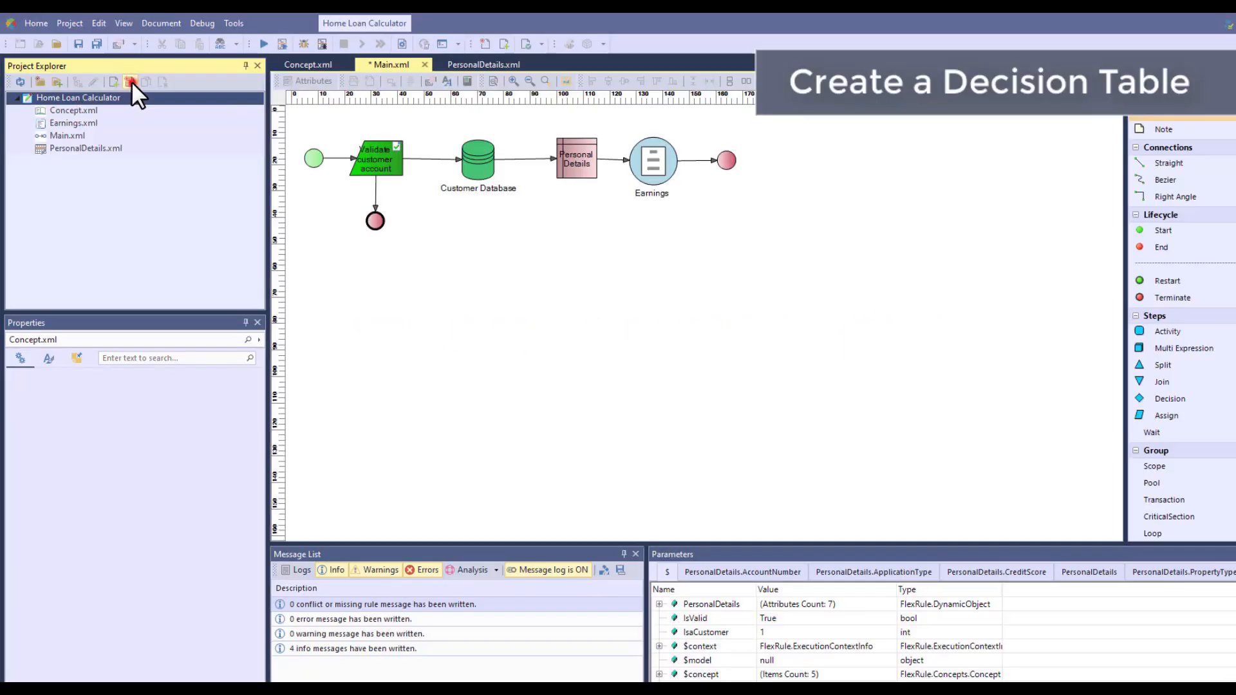
# Create a Decision Table document named Expenses.xml in the Home Loan Calculator project
pyautogui.click(130, 82)
pyautogui.click(491, 325)
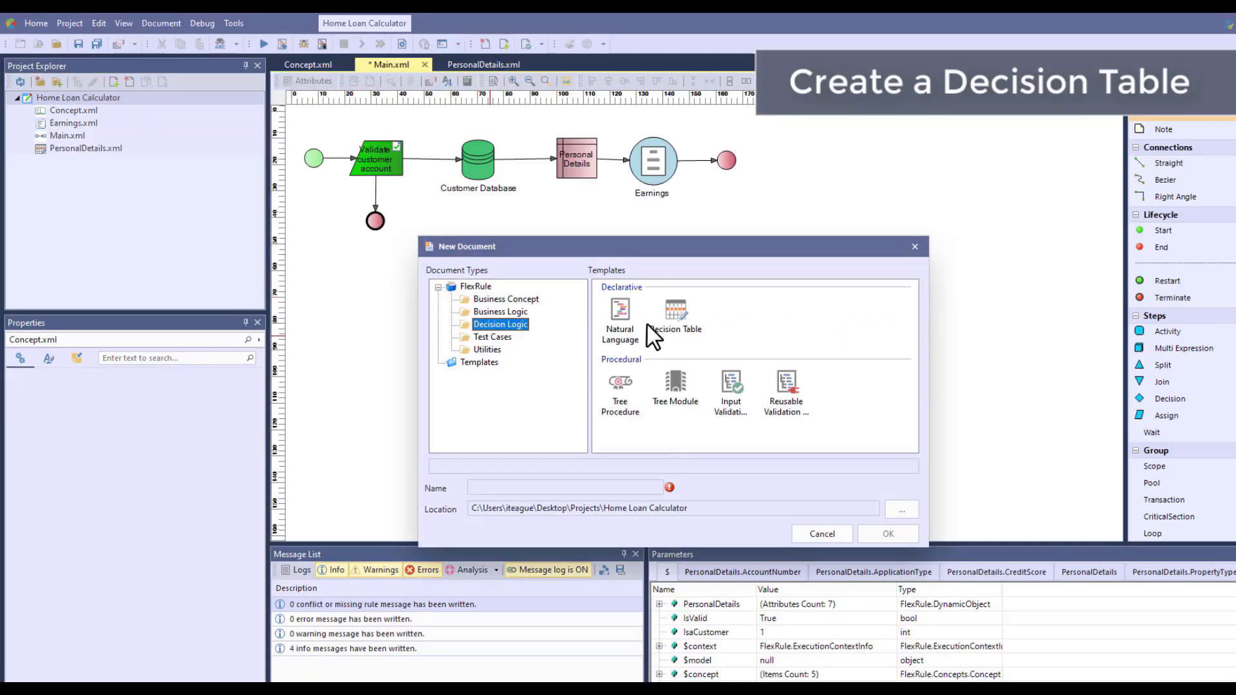
pyautogui.click(676, 314)
pyautogui.moveTo(519, 487); pyautogui.dragTo(450, 485)
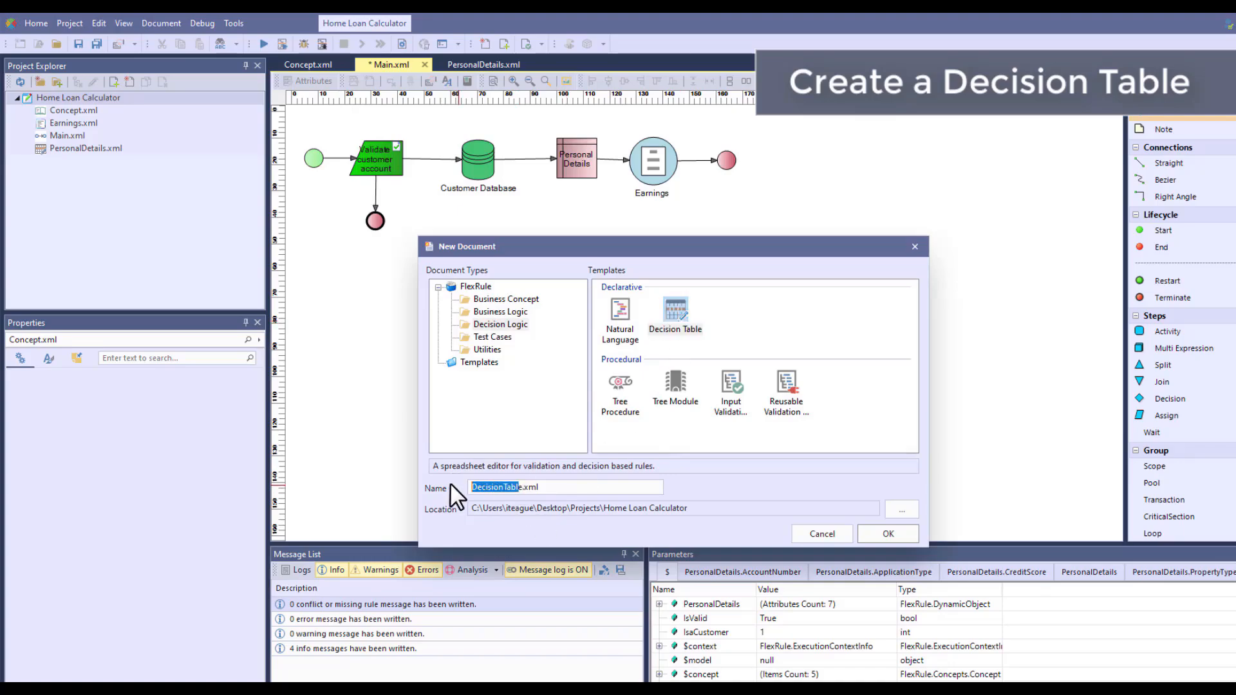
pyautogui.write('Expenses')
pyautogui.click(888, 533)
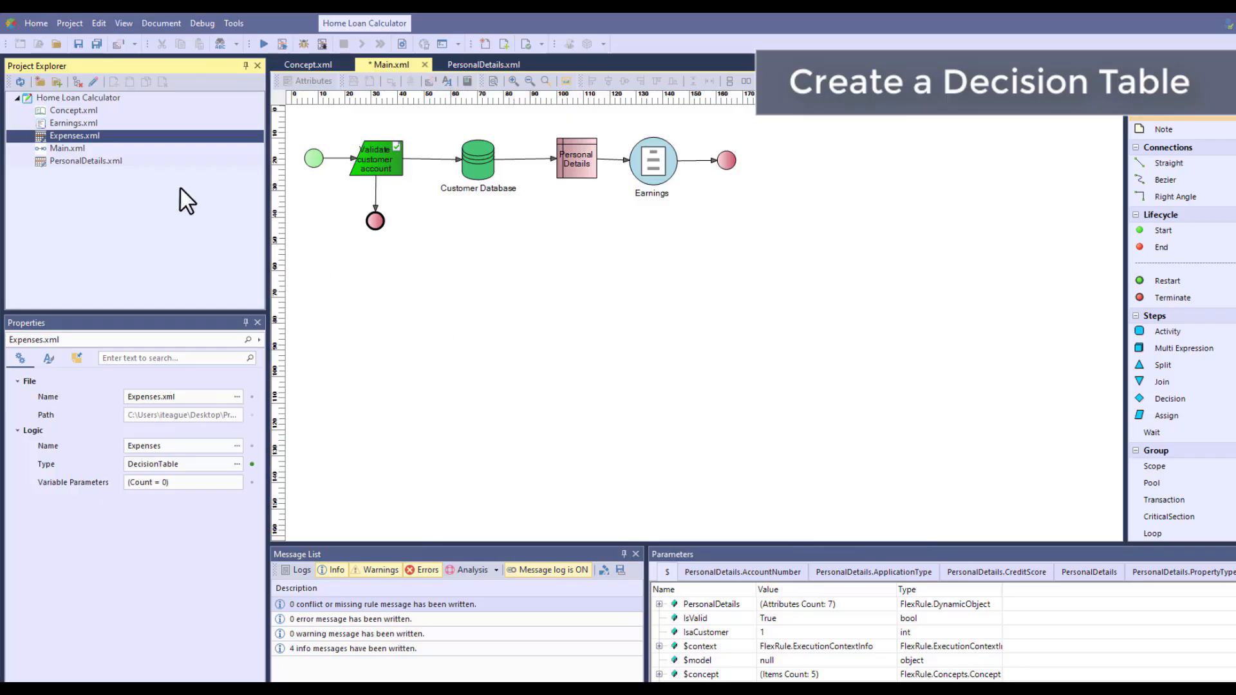
# Open Expenses.xml and define a Local variable ExpensesScore of type int with value 0
pyautogui.doubleClick(116, 137)
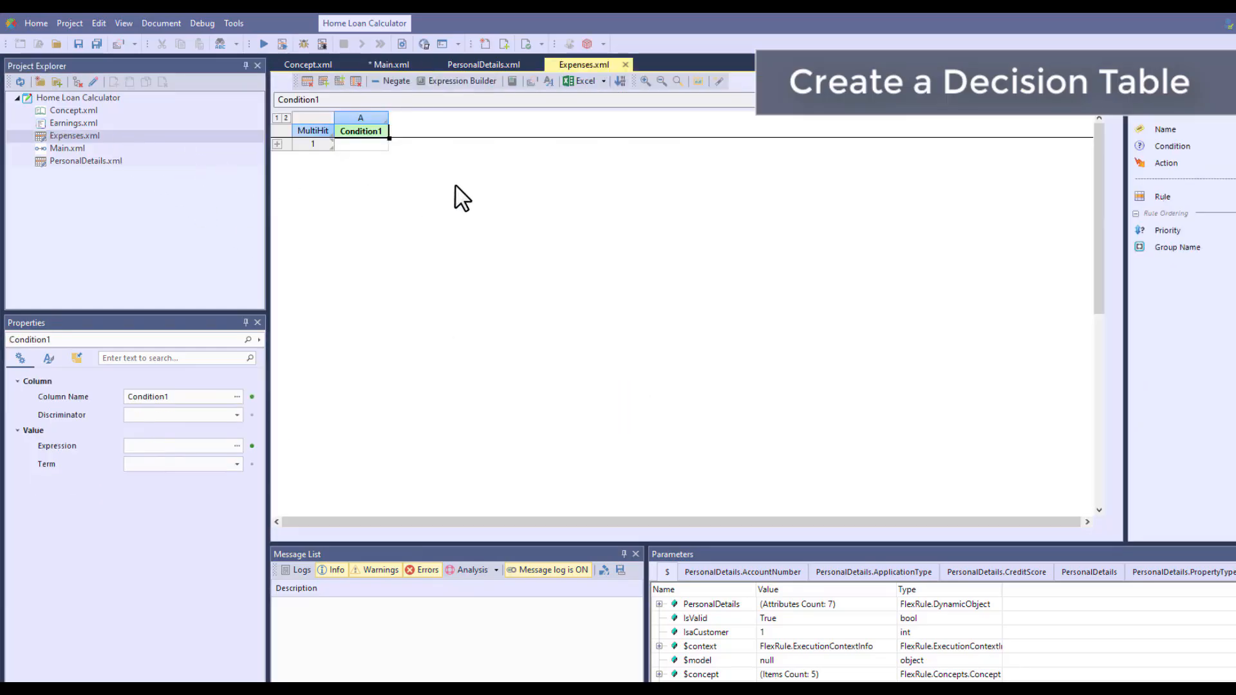
pyautogui.click(548, 82)
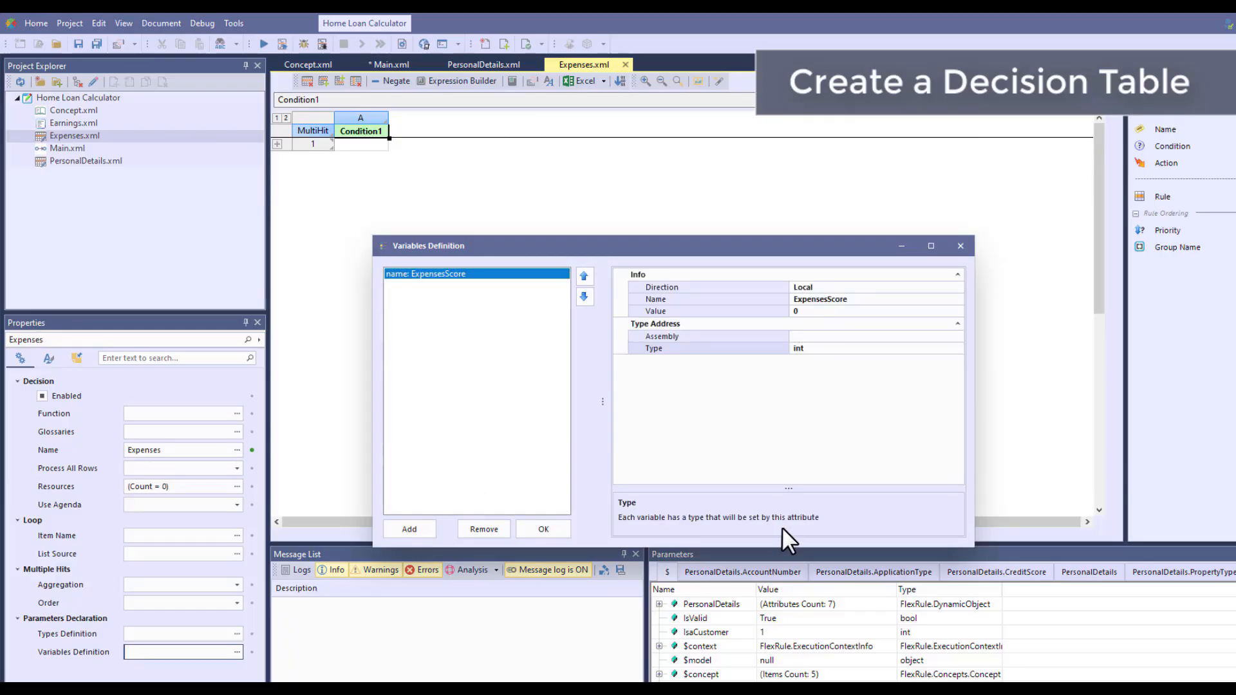
pyautogui.click(565, 530)
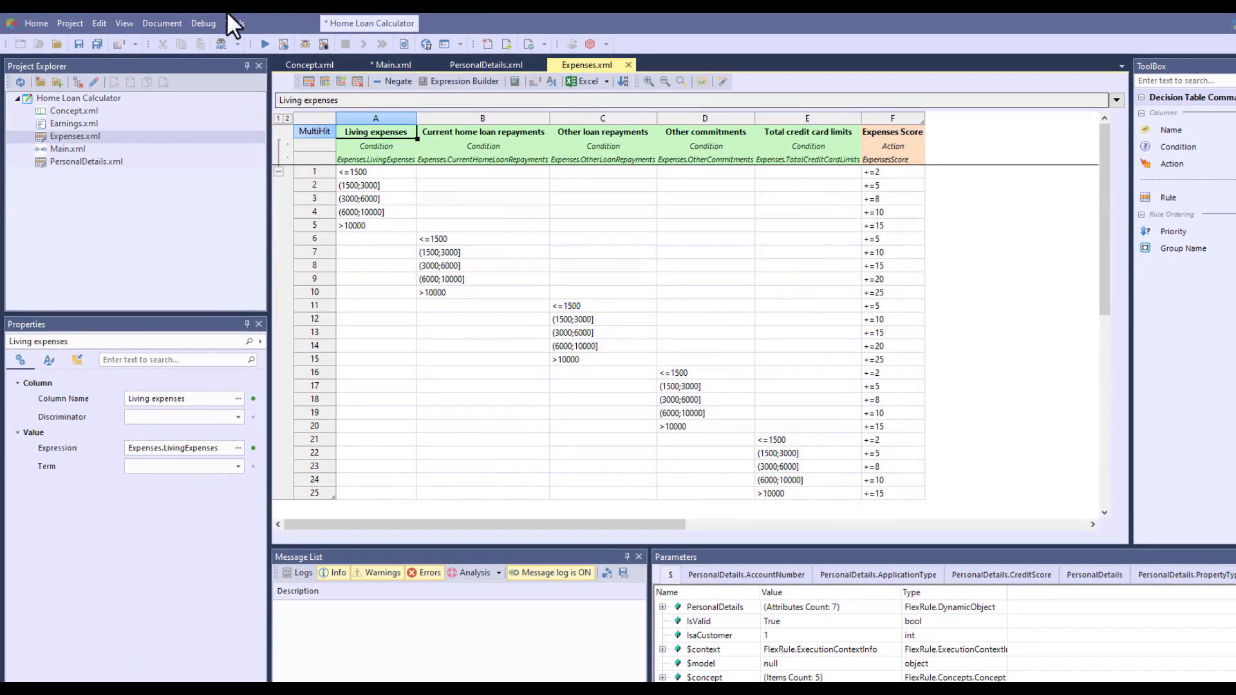
# Open Main.xml and add the Expenses.xml decision table to the flow's canvas
pyautogui.click(58, 147)
pyautogui.doubleClick(58, 147)
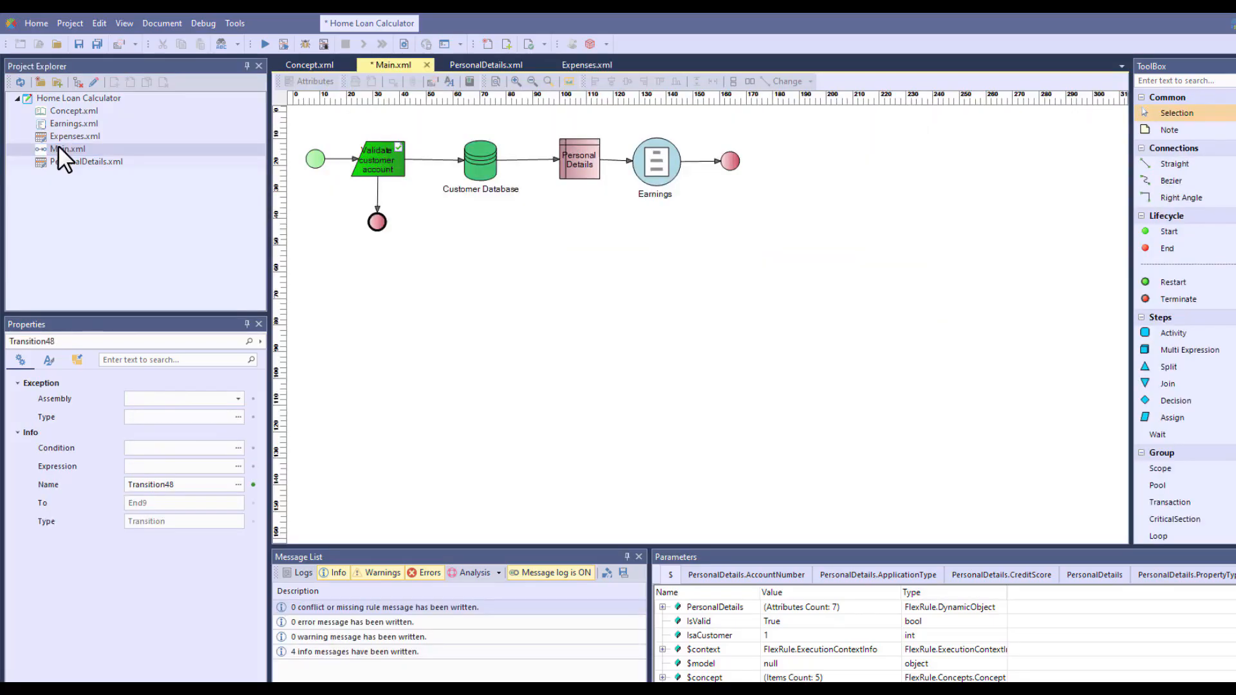
pyautogui.click(60, 137)
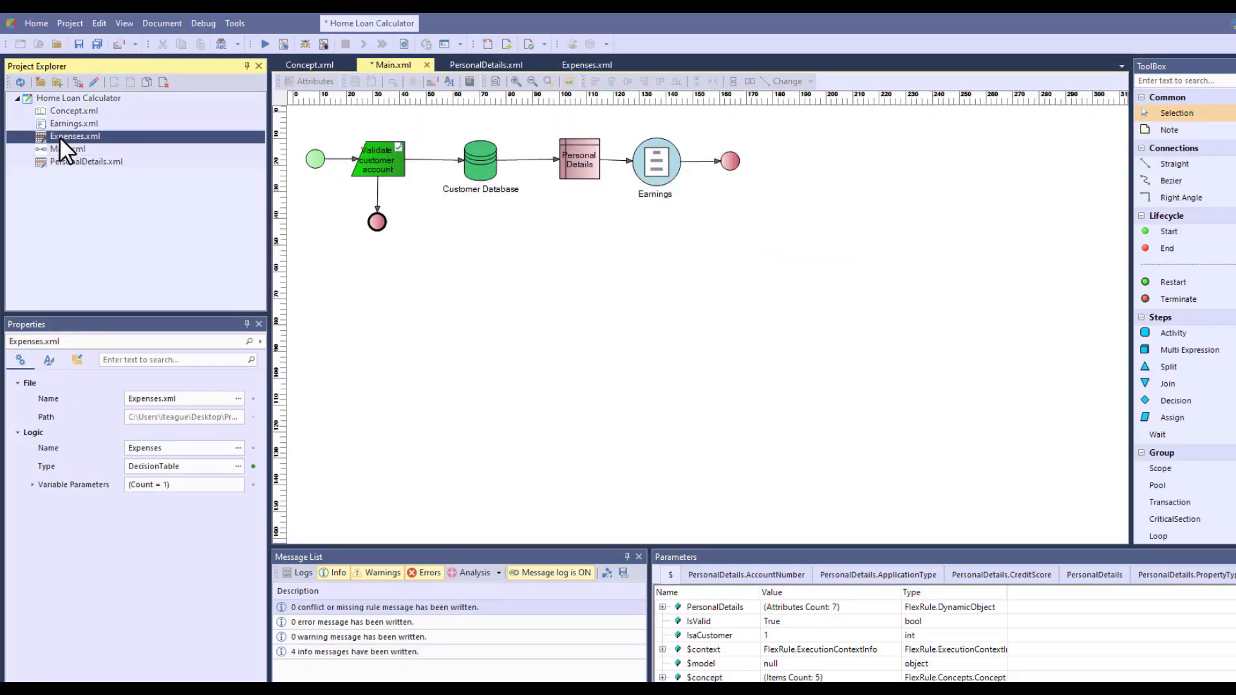
pyautogui.moveTo(59, 137); pyautogui.dragTo(737, 302)
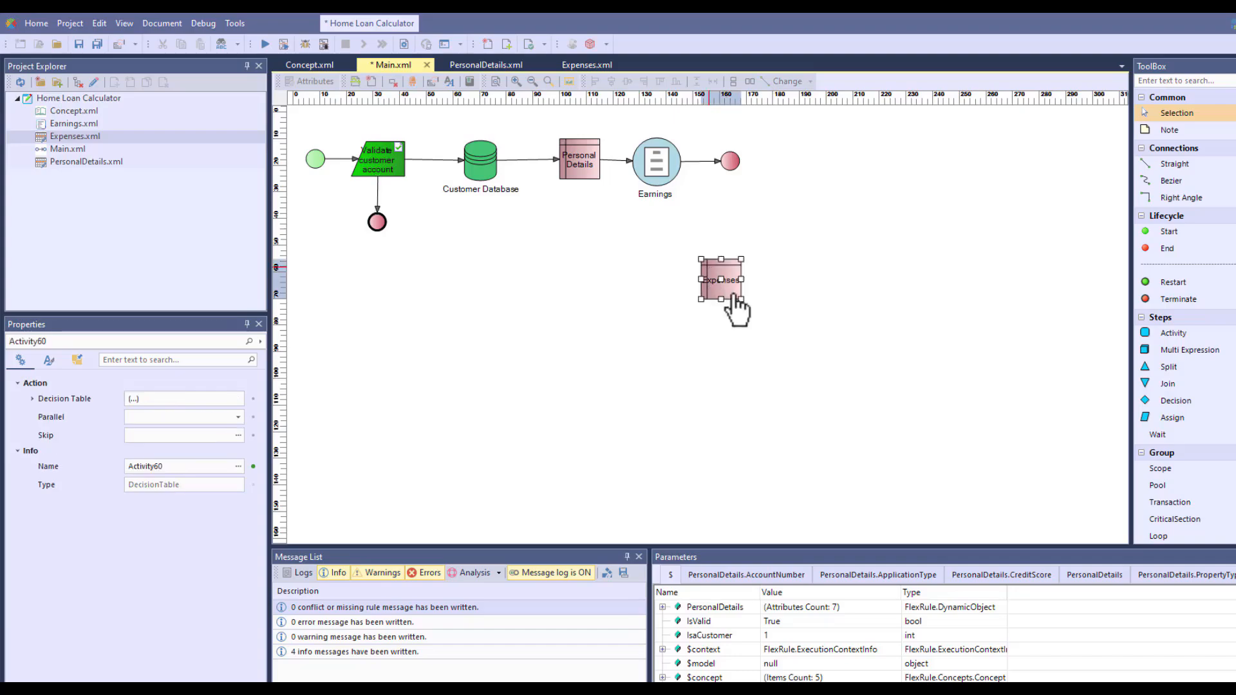
# Move the end node outward, delete its connection from Earnings, and connect Expenses between Earnings and the end node
pyautogui.click(722, 160)
pyautogui.moveTo(730, 161); pyautogui.dragTo(814, 161)
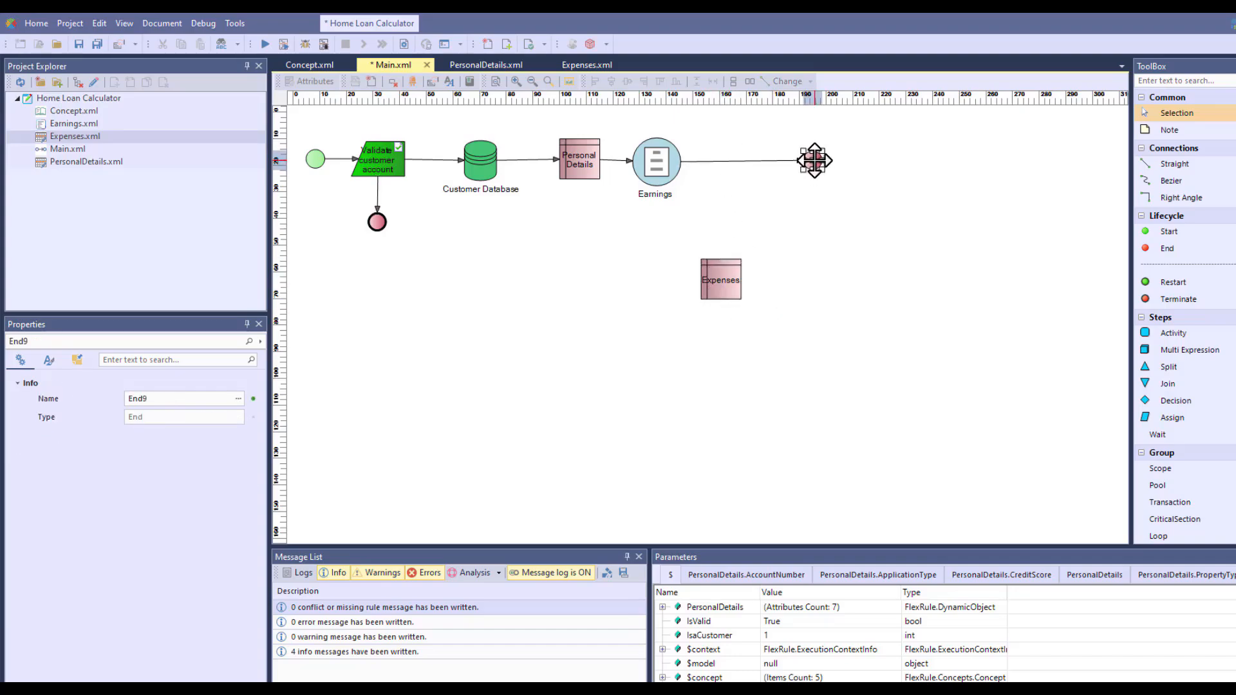
pyautogui.click(767, 157)
pyautogui.press('Delete')
pyautogui.click(735, 281)
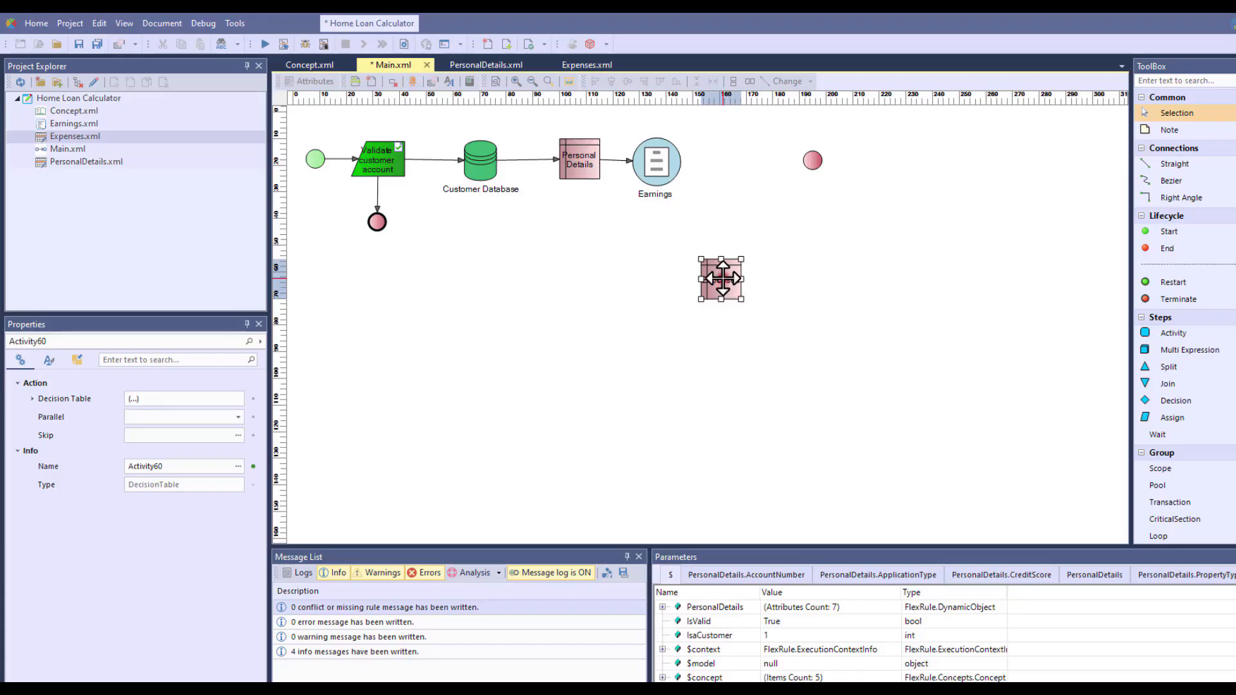
pyautogui.moveTo(723, 280)
pyautogui.mouseDown()
pyautogui.moveTo(737, 165)
pyautogui.moveTo(810, 161)
pyautogui.mouseUp()
pyautogui.click(827, 204)
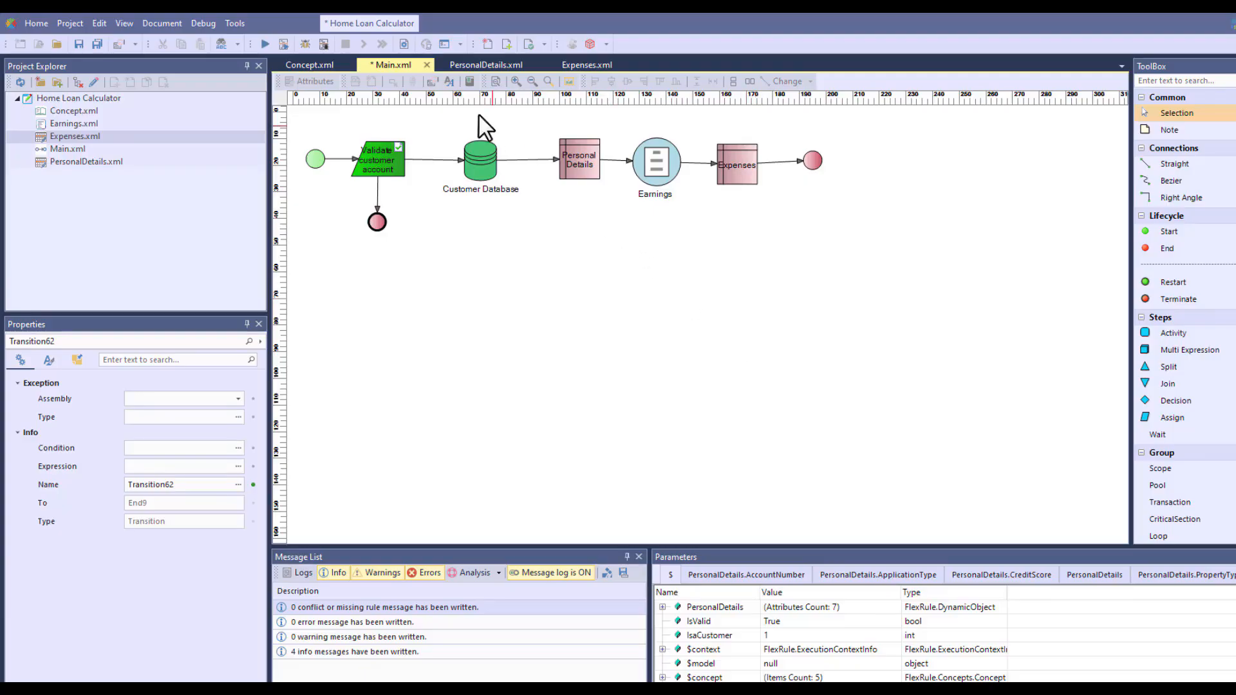
# Add an In variable named Expenses to Main.xml's variables definition, with assembly Concept.xml and type Expenses
pyautogui.click(449, 81)
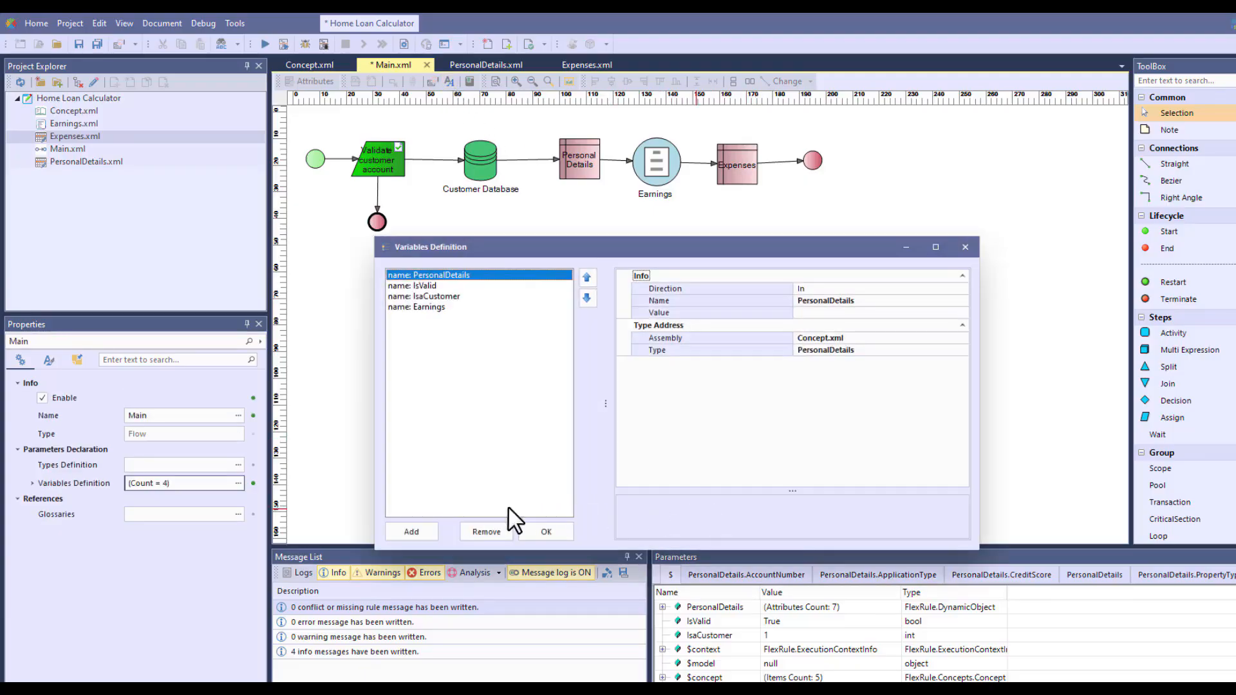
pyautogui.click(425, 529)
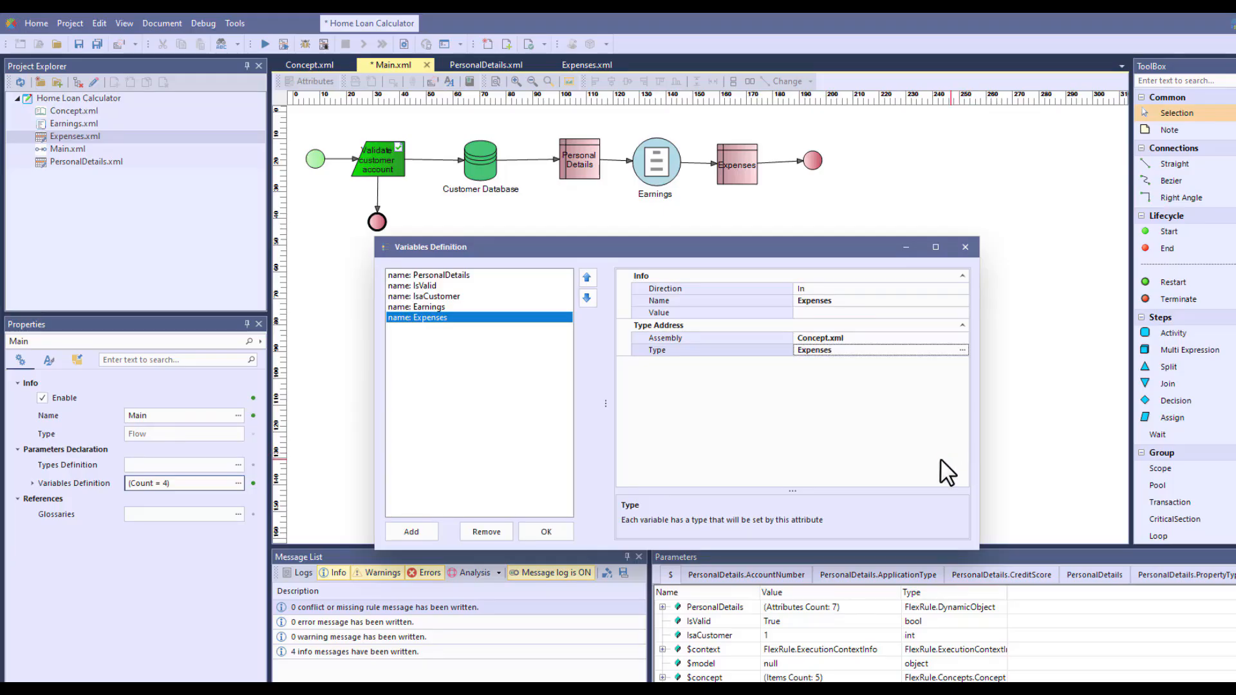
pyautogui.click(536, 532)
pyautogui.click(535, 532)
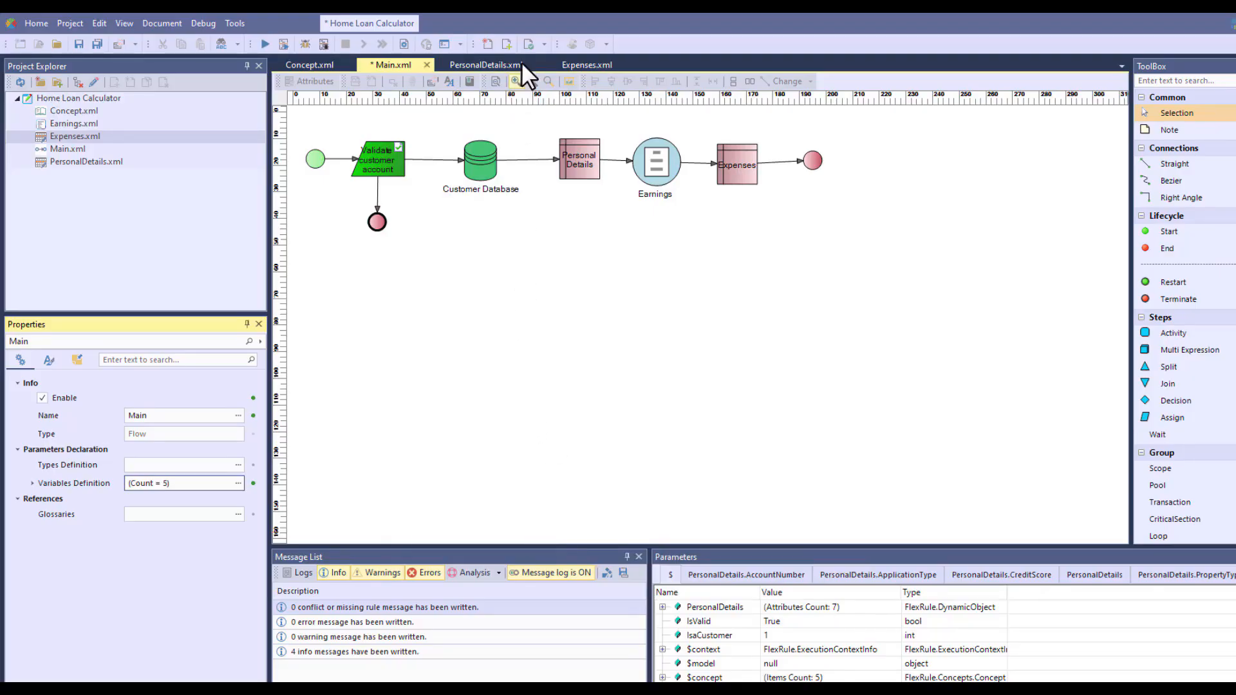
# Save the changed documents and start debugging with a Joint application, incomes 70000, 800000, 50000 and 10000, and expenses 2000, 1000, 0, 1000 and 0
pyautogui.click(528, 45)
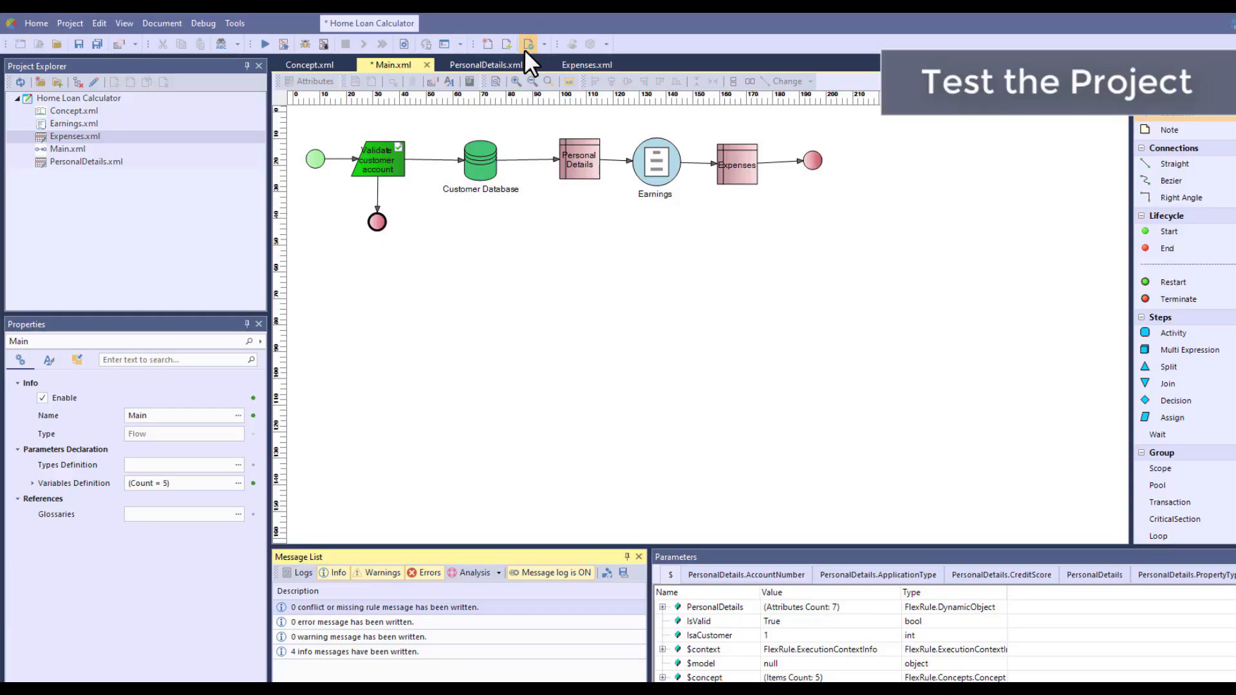
pyautogui.click(324, 43)
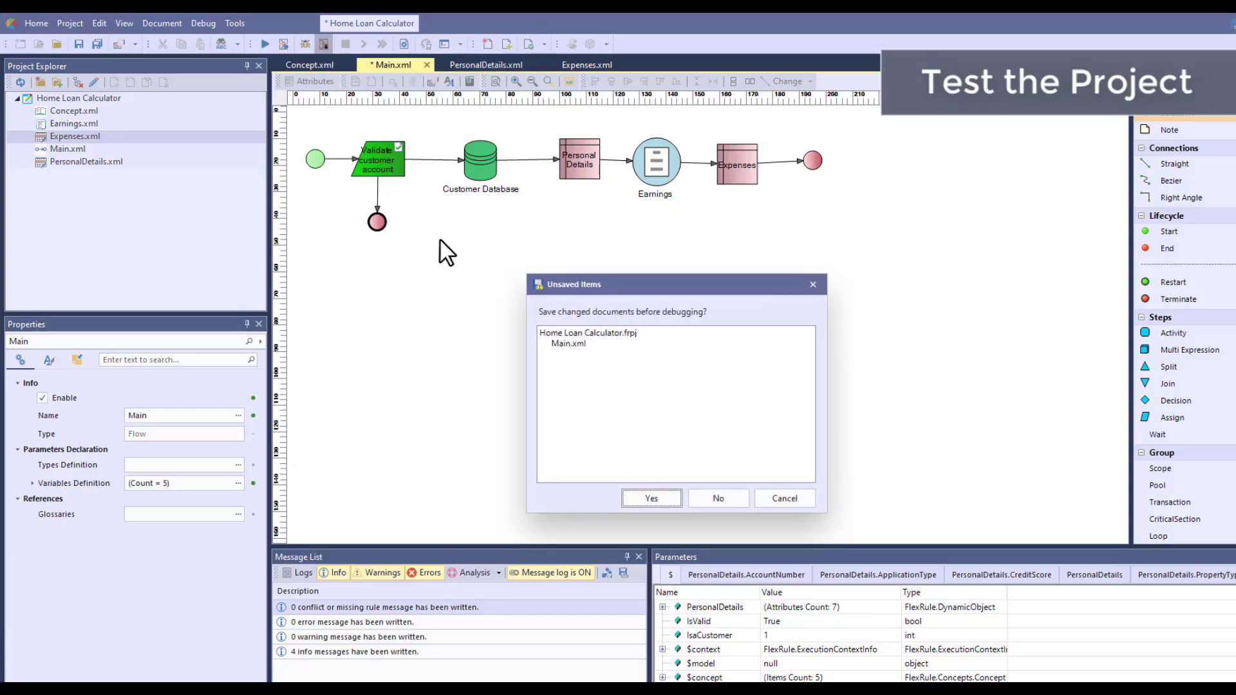
pyautogui.click(646, 499)
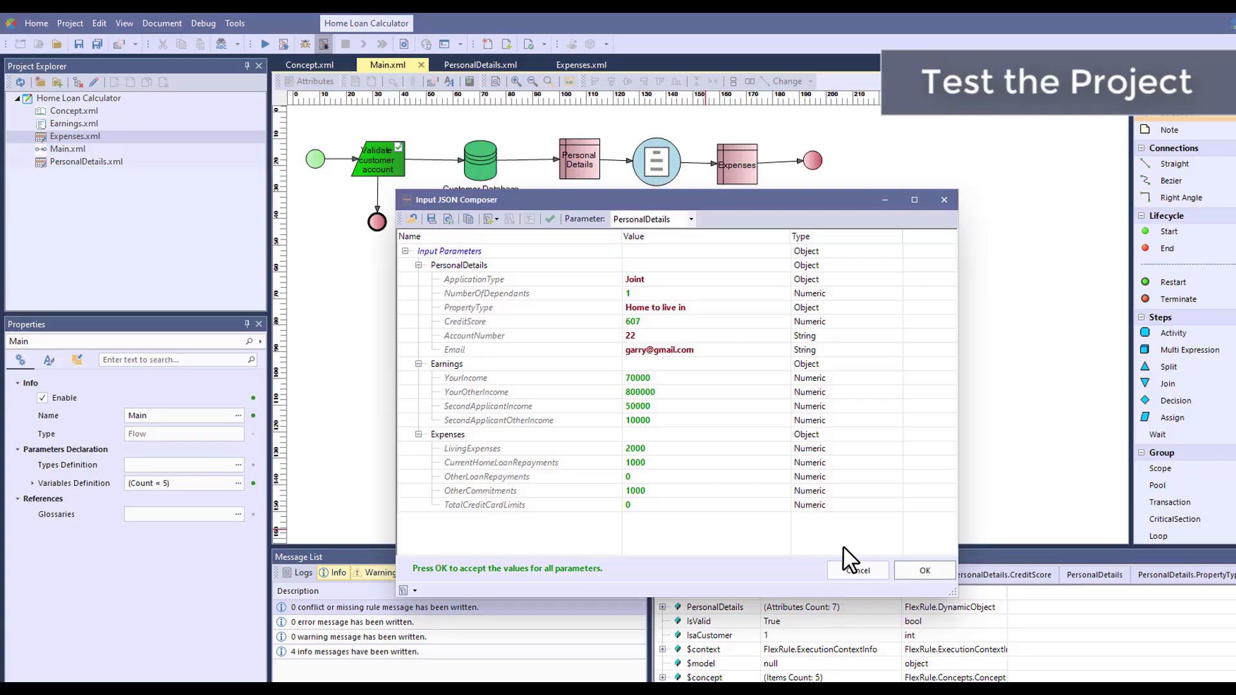
pyautogui.click(914, 570)
# Step the debugger through every node of the Main flow to its end without opening any linked model
pyautogui.click(362, 43)
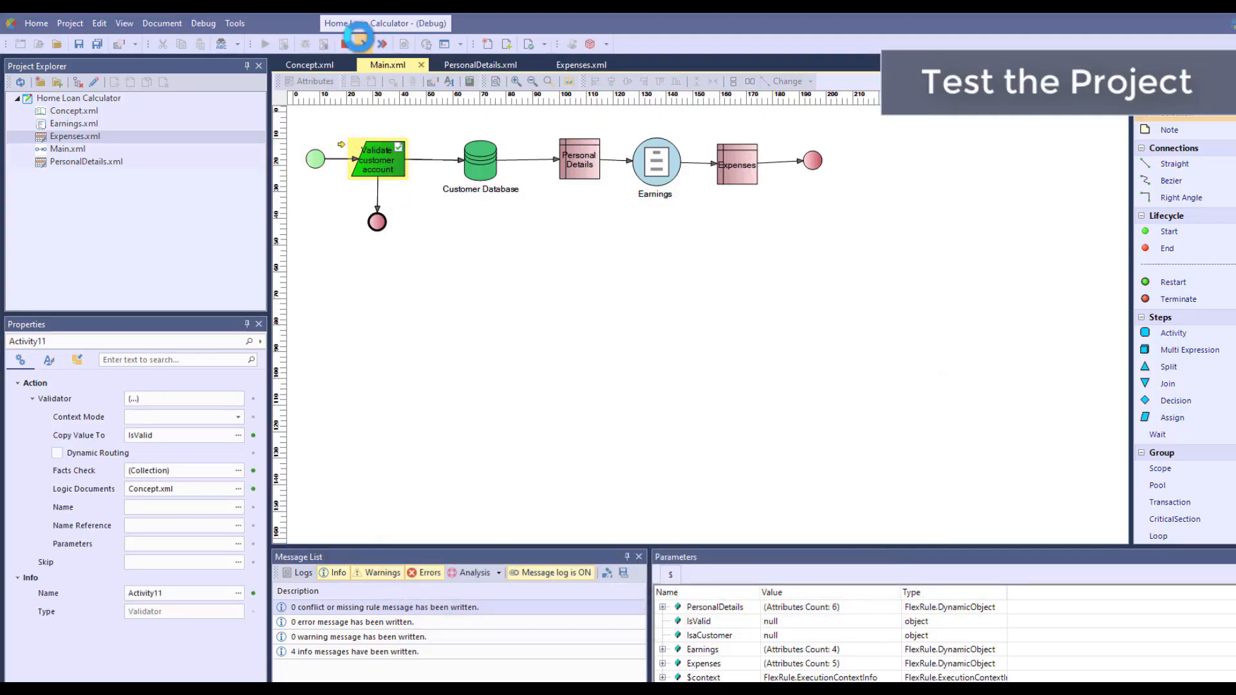
pyautogui.click(827, 448)
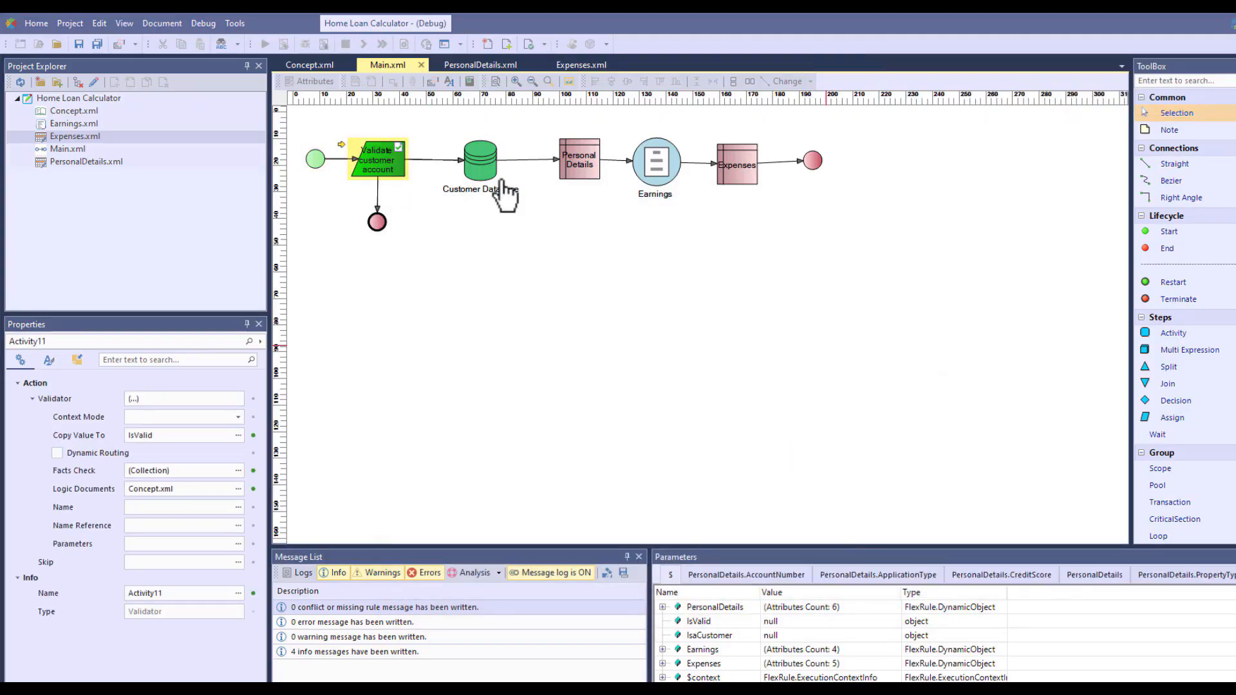
pyautogui.click(365, 46)
pyautogui.click(365, 45)
pyautogui.click(827, 450)
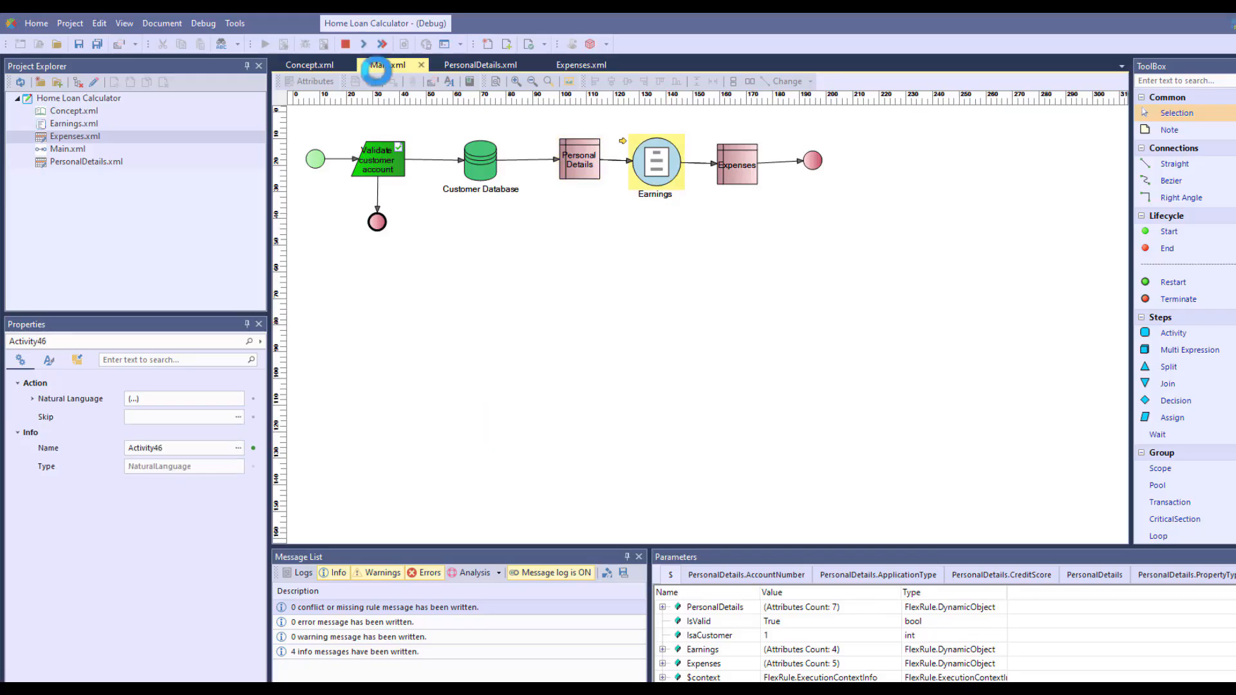
pyautogui.click(364, 43)
pyautogui.click(827, 454)
pyautogui.click(364, 44)
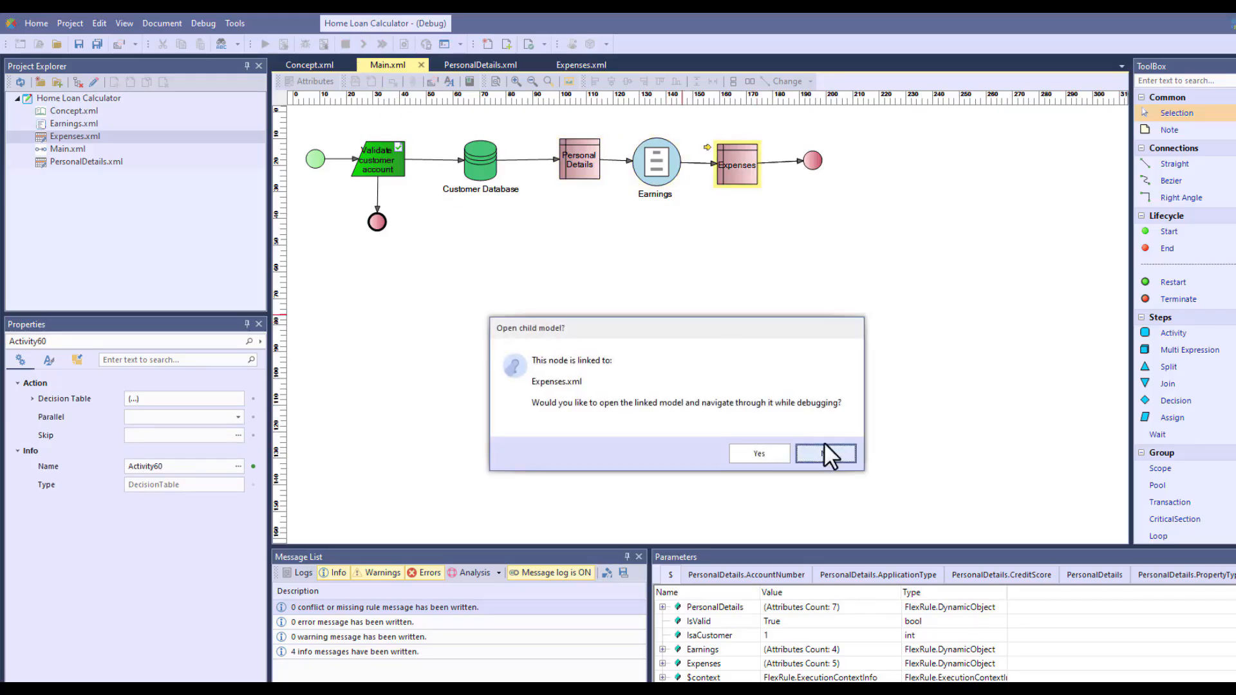
pyautogui.click(827, 454)
pyautogui.click(364, 44)
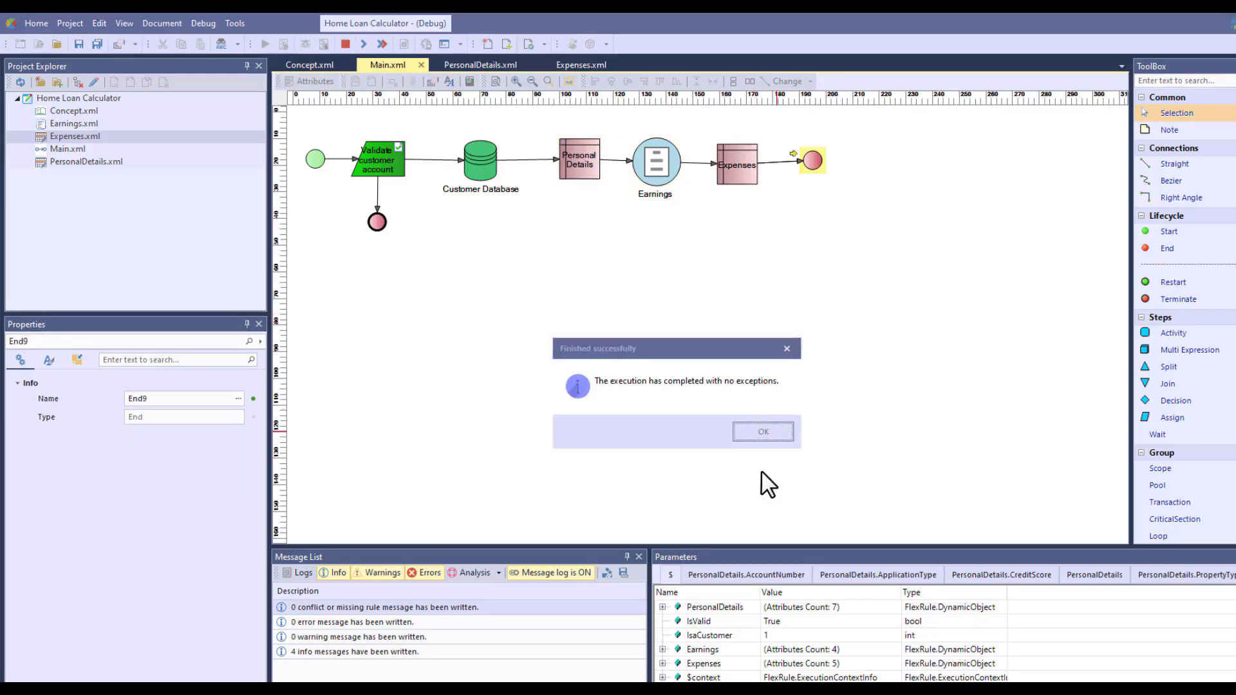
# Dismiss the execution notice, enlarge the parameters view and its Name column, and examine the personal detail, earnings and expenses scores
pyautogui.click(763, 432)
pyautogui.moveTo(766, 548); pyautogui.dragTo(741, 313)
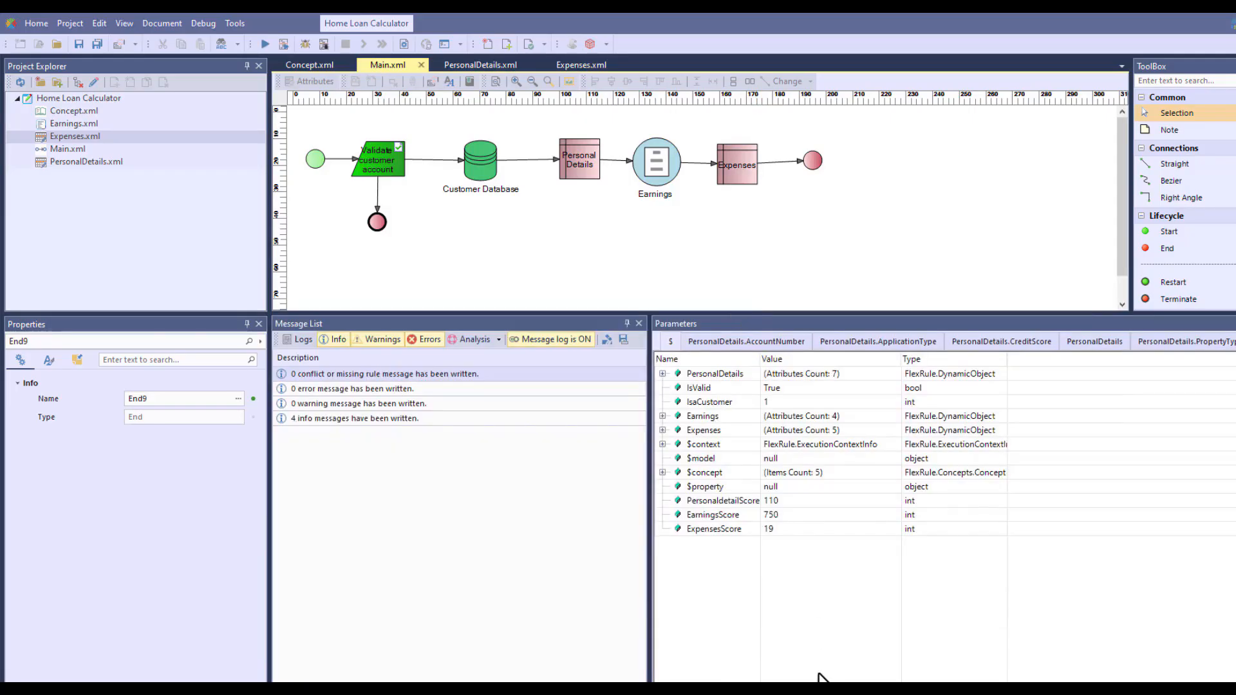
pyautogui.moveTo(760, 355); pyautogui.dragTo(793, 355)
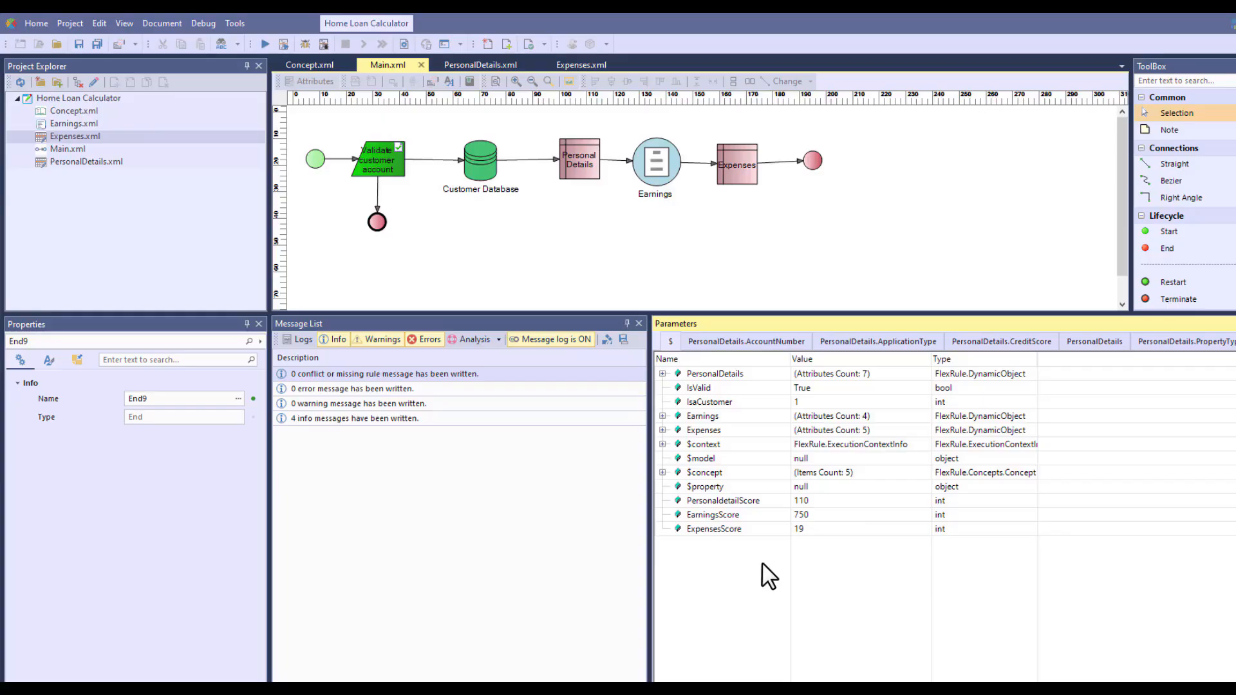
# Review the PersonaldetailScore, EarningsScore and ExpensesScore parameters one by one in the debugging results
pyautogui.click(841, 501)
pyautogui.click(837, 516)
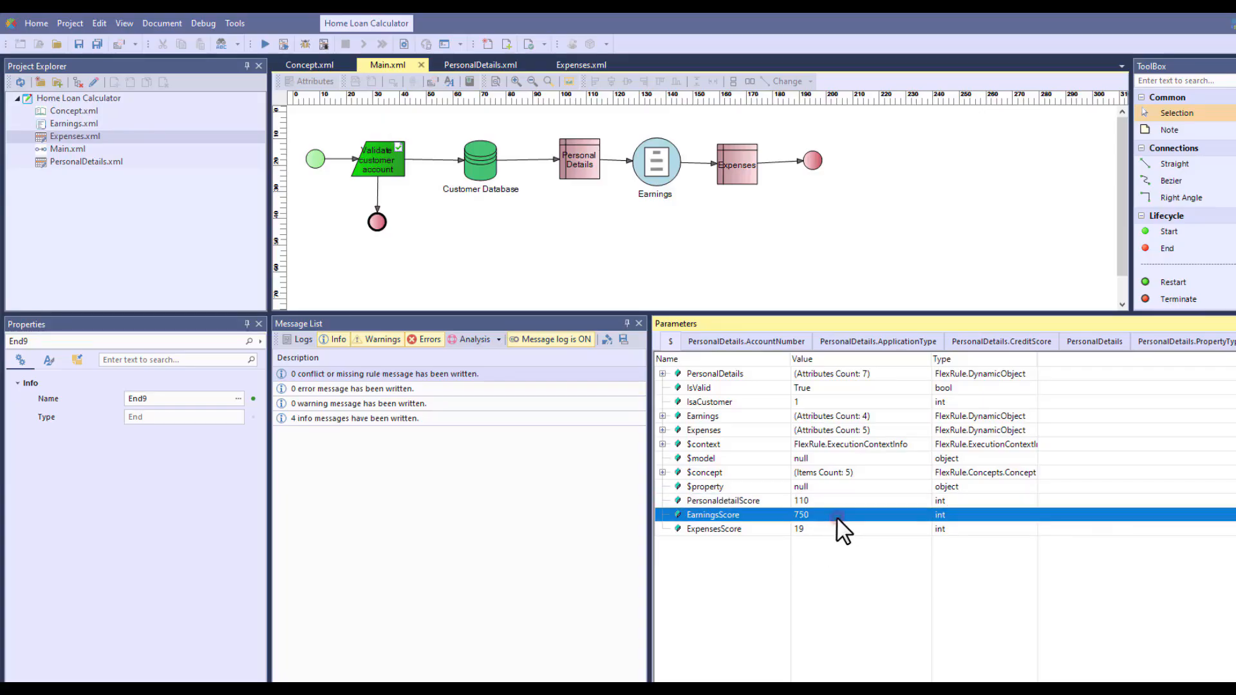
pyautogui.click(839, 530)
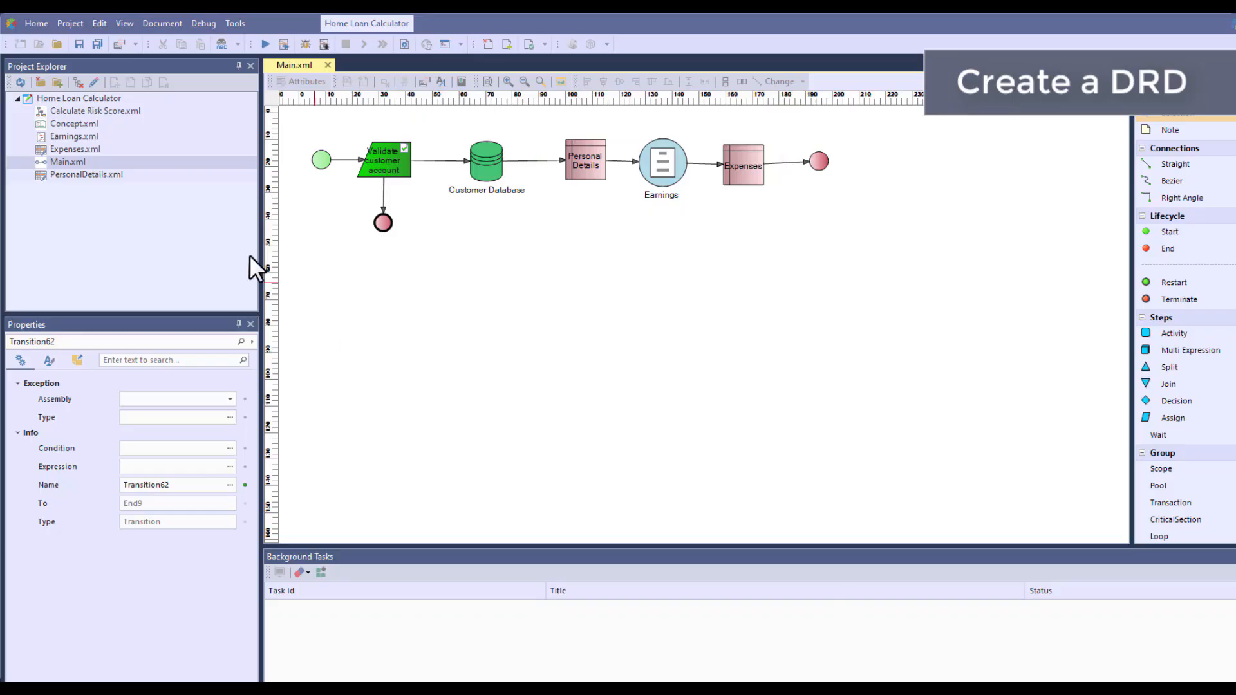
# Create a folder named Risk Score Calculation in the Home Loan Calculator project
pyautogui.click(99, 98)
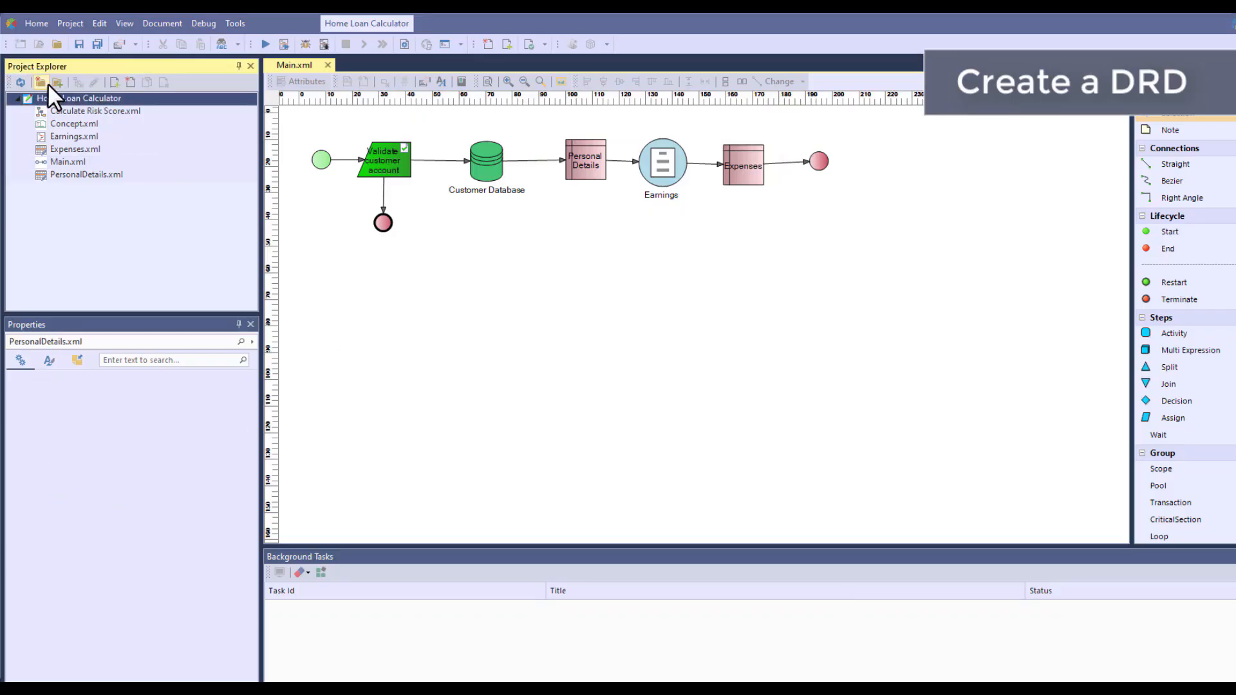
pyautogui.click(44, 83)
pyautogui.rightClick(77, 111)
pyautogui.click(130, 205)
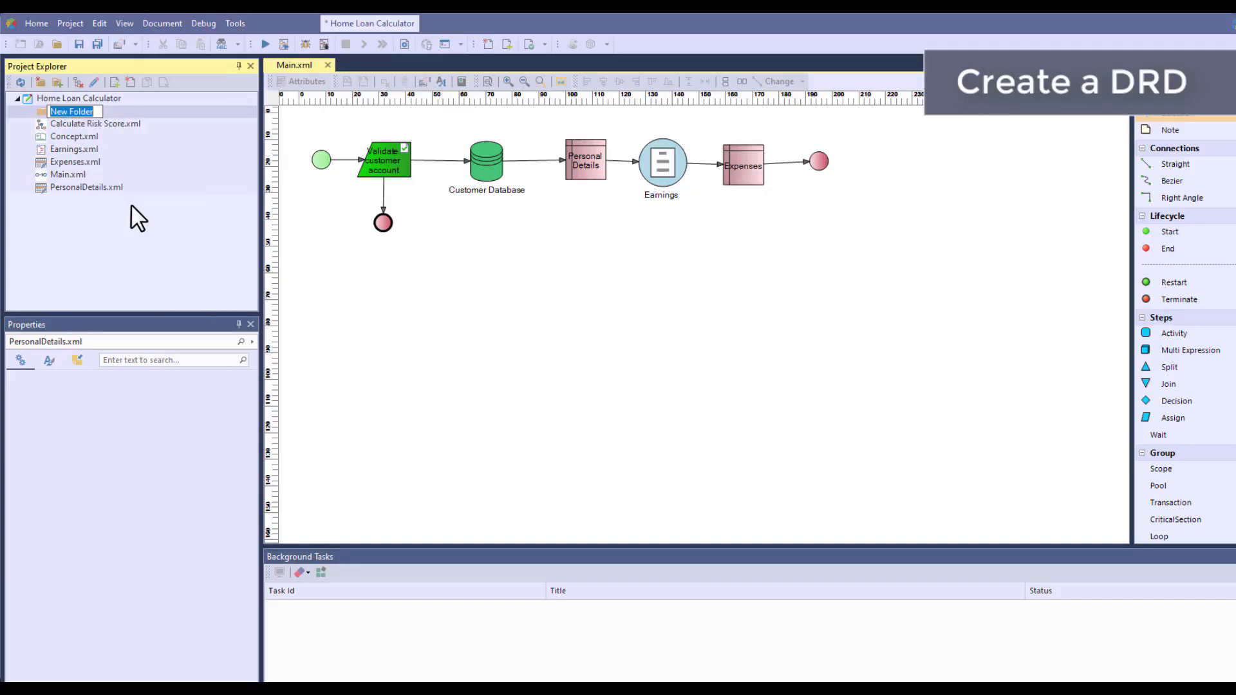
pyautogui.write('Risk Score Calculation')
pyautogui.press('Return')
# Delete the Personal Details, Earnings and Expenses nodes from Main.xml's flow and move their three documents into the Risk Score Calculation folder
pyautogui.click(83, 186)
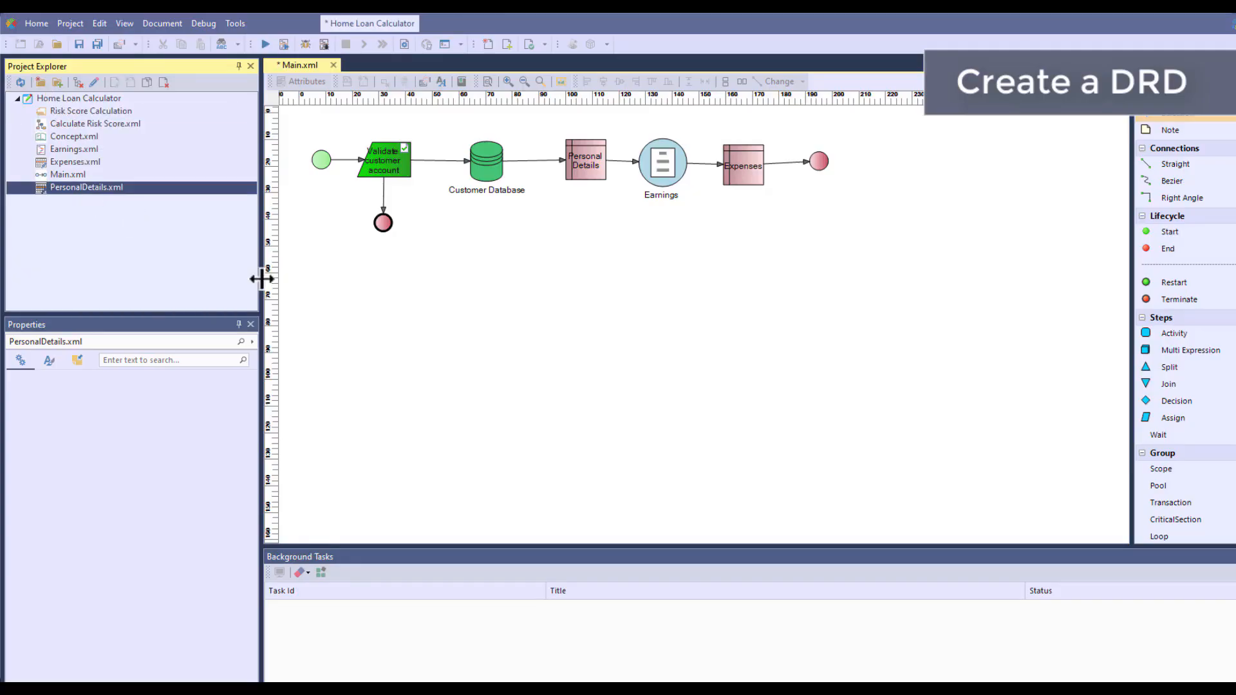
pyautogui.moveTo(779, 246); pyautogui.dragTo(563, 132)
pyautogui.press('Delete')
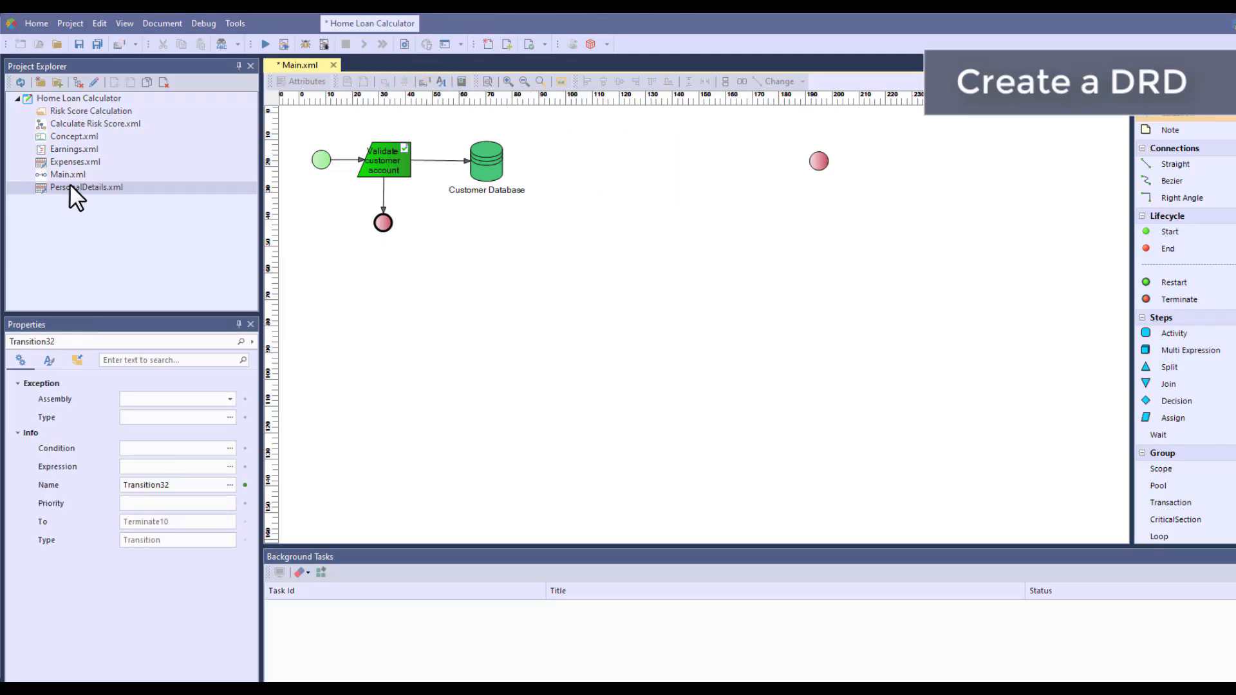
pyautogui.moveTo(80, 185); pyautogui.dragTo(85, 110)
# Create a Decision Requirement diagram document named Calculate Borrowing Amount at the project's root level
pyautogui.click(82, 96)
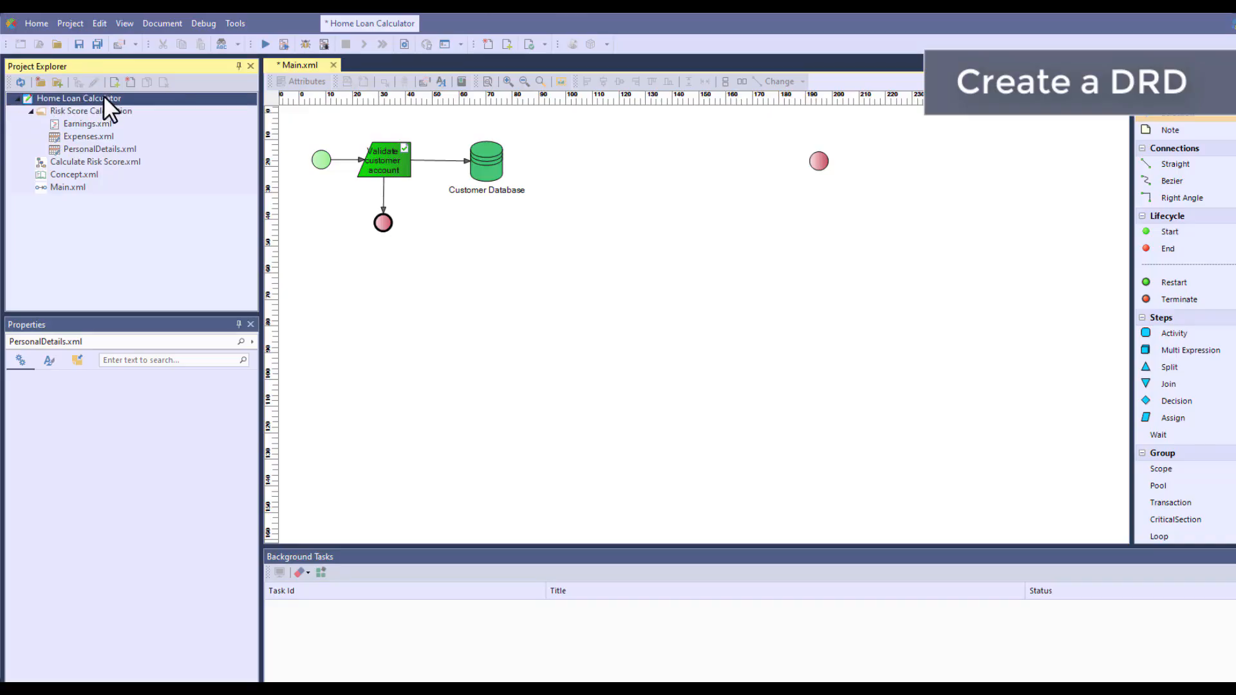
pyautogui.click(126, 82)
pyautogui.click(502, 313)
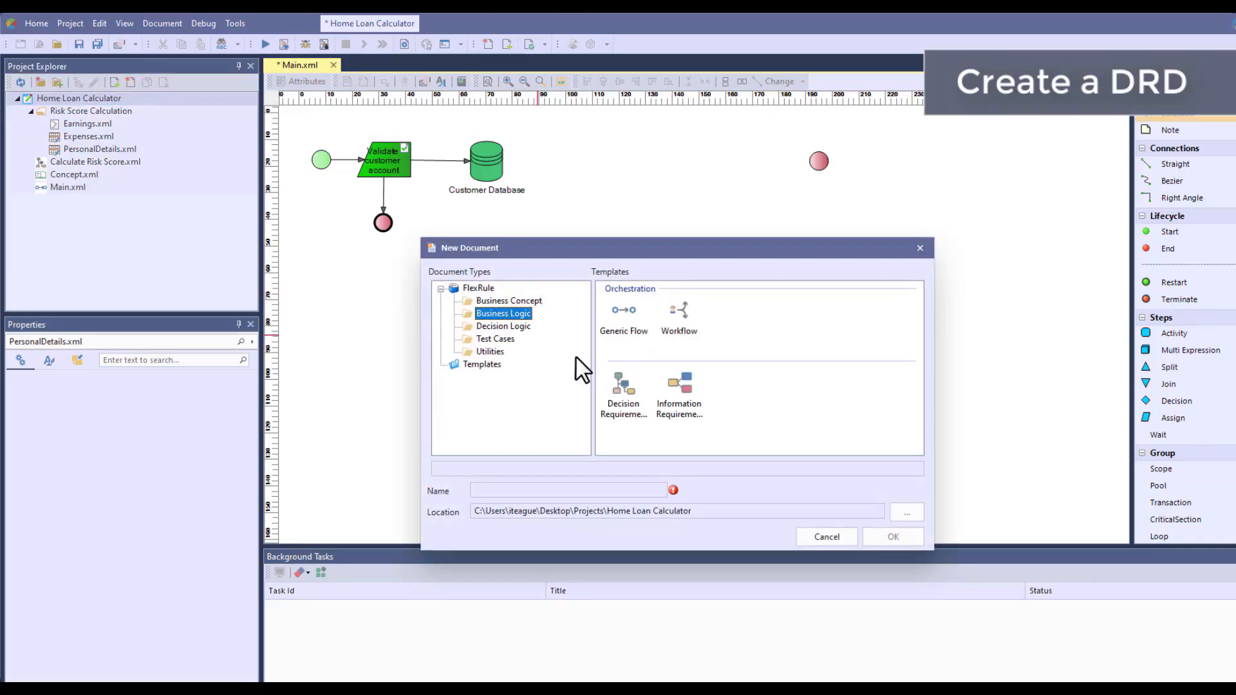
pyautogui.click(623, 385)
pyautogui.moveTo(491, 492); pyautogui.dragTo(468, 492)
pyautogui.write('Calculate Borrowing Amount')
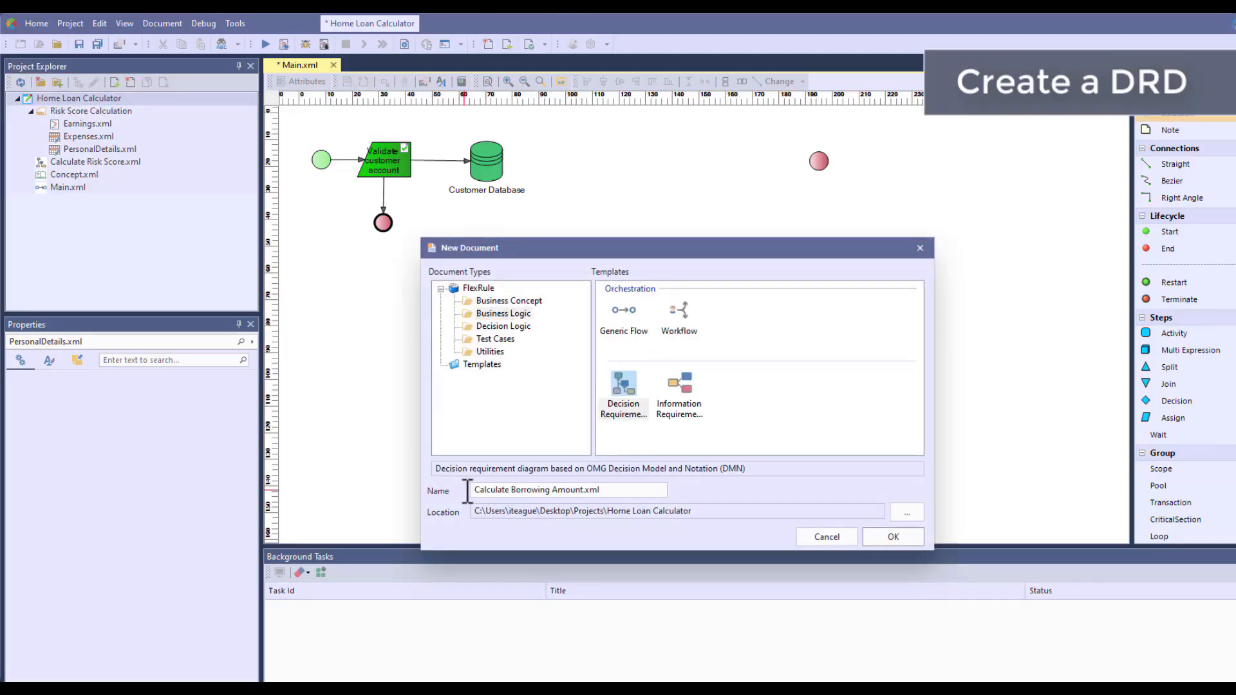
pyautogui.press('Return')
# Add local variables named TotalIncome and Ammount, both of type decimal, to Calculate Borrowing Amount.xml's variables definition
pyautogui.click(446, 83)
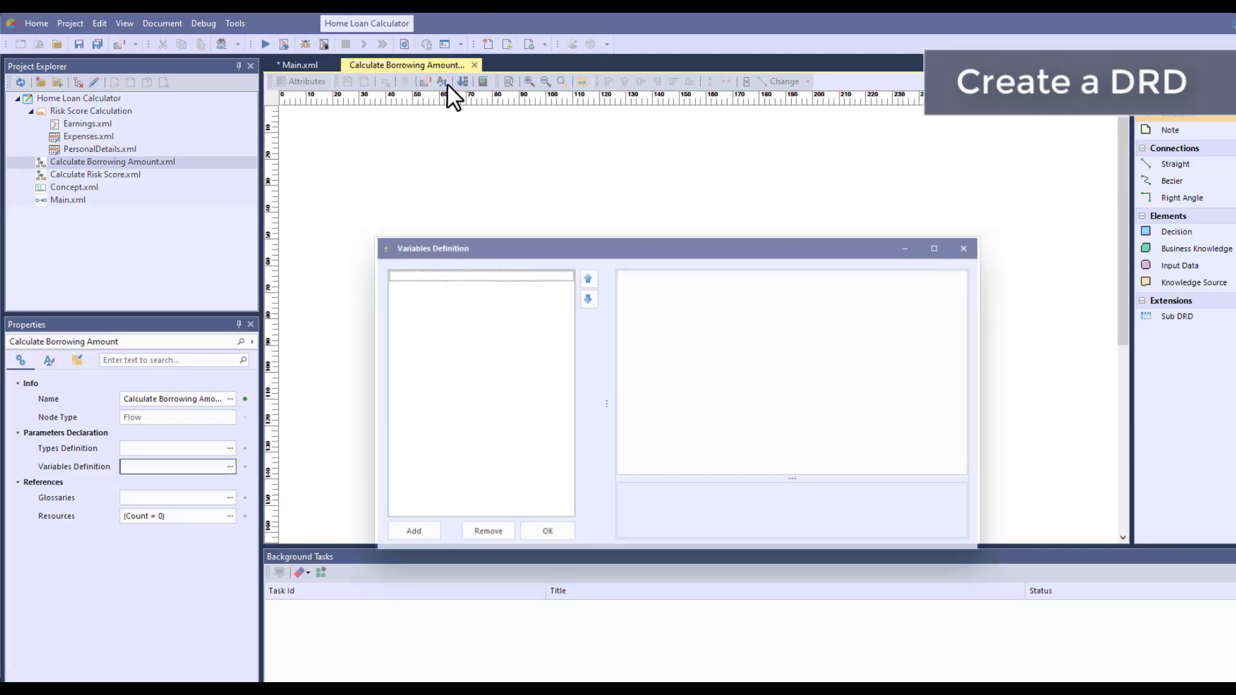
pyautogui.click(434, 535)
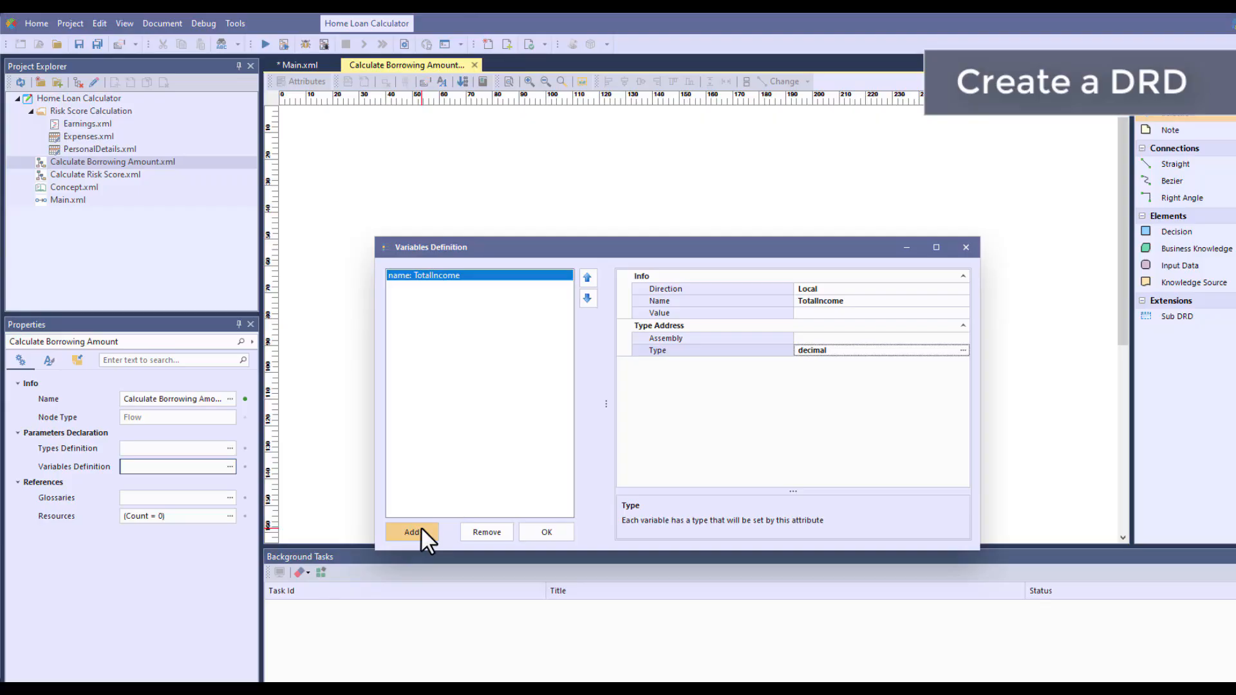
pyautogui.click(420, 532)
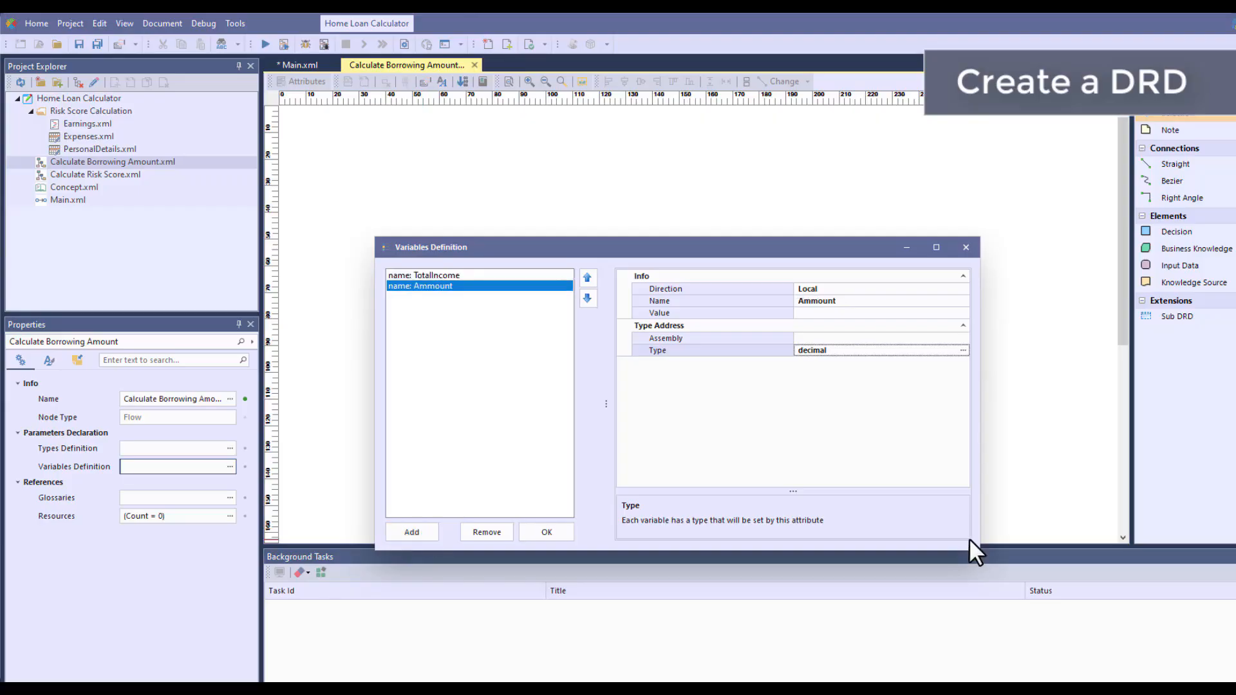
pyautogui.click(562, 534)
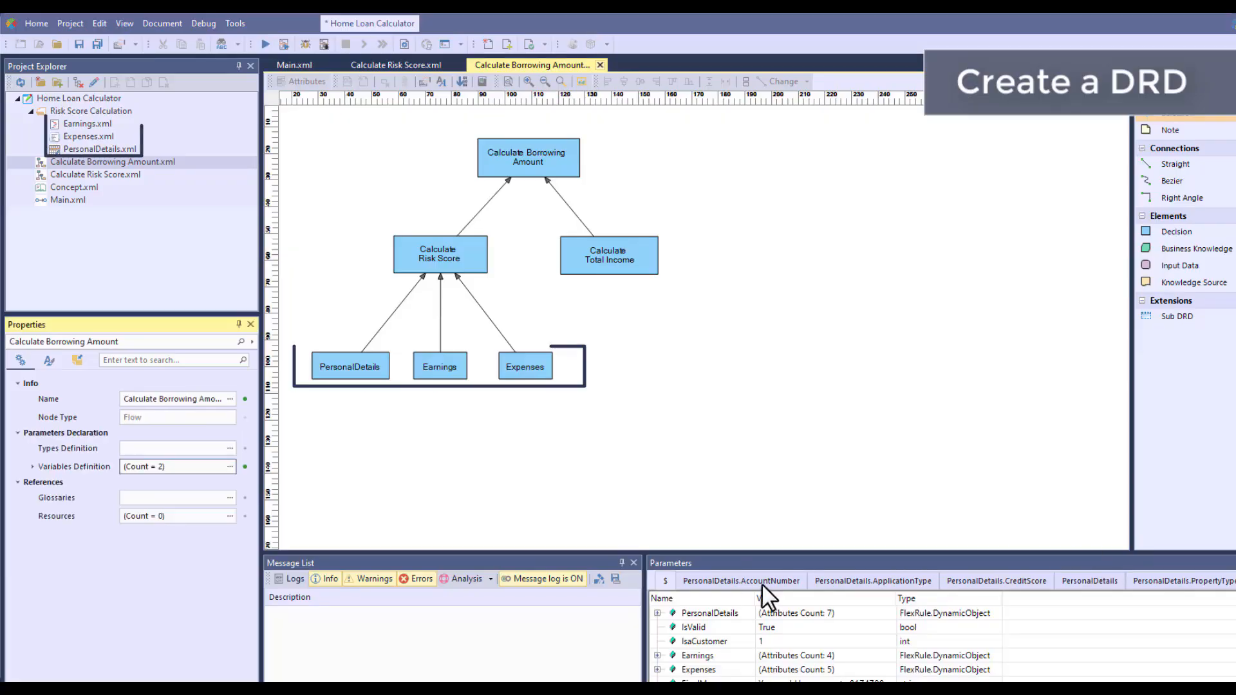
# Examine the PersonalDetails, Earnings, Expenses and Calculate Risk Score decisions in the Calculate Borrowing Amount diagram
pyautogui.click(371, 381)
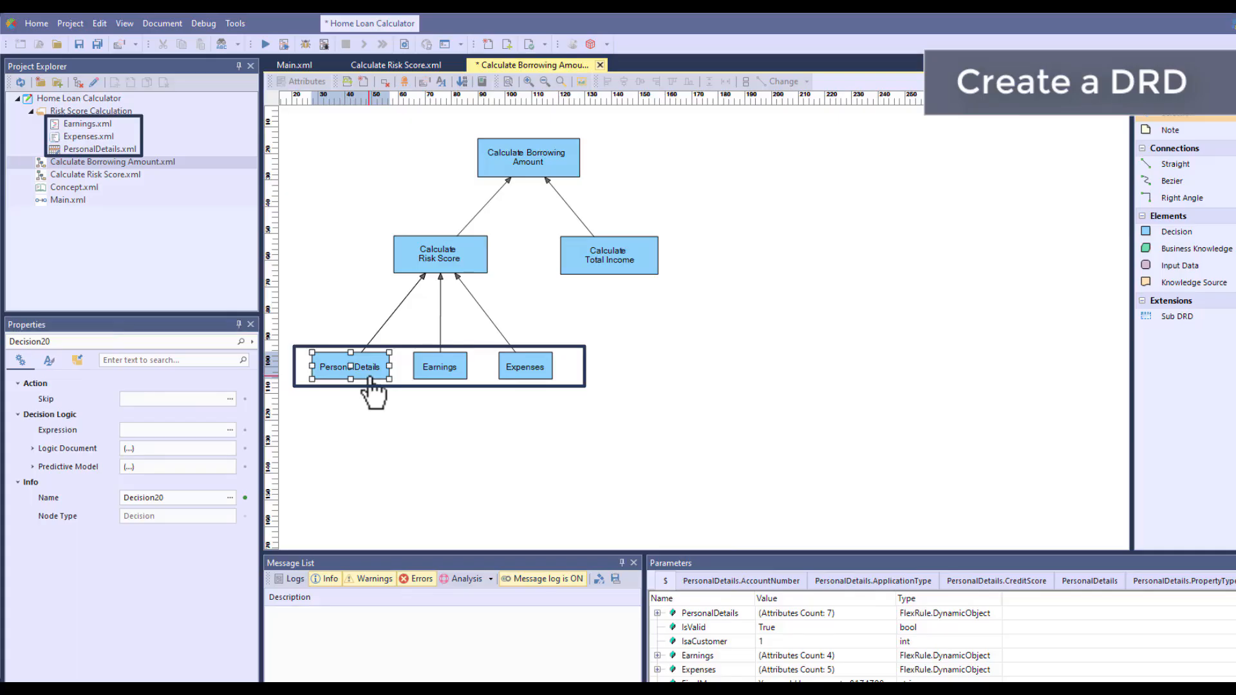
pyautogui.click(440, 372)
pyautogui.click(523, 370)
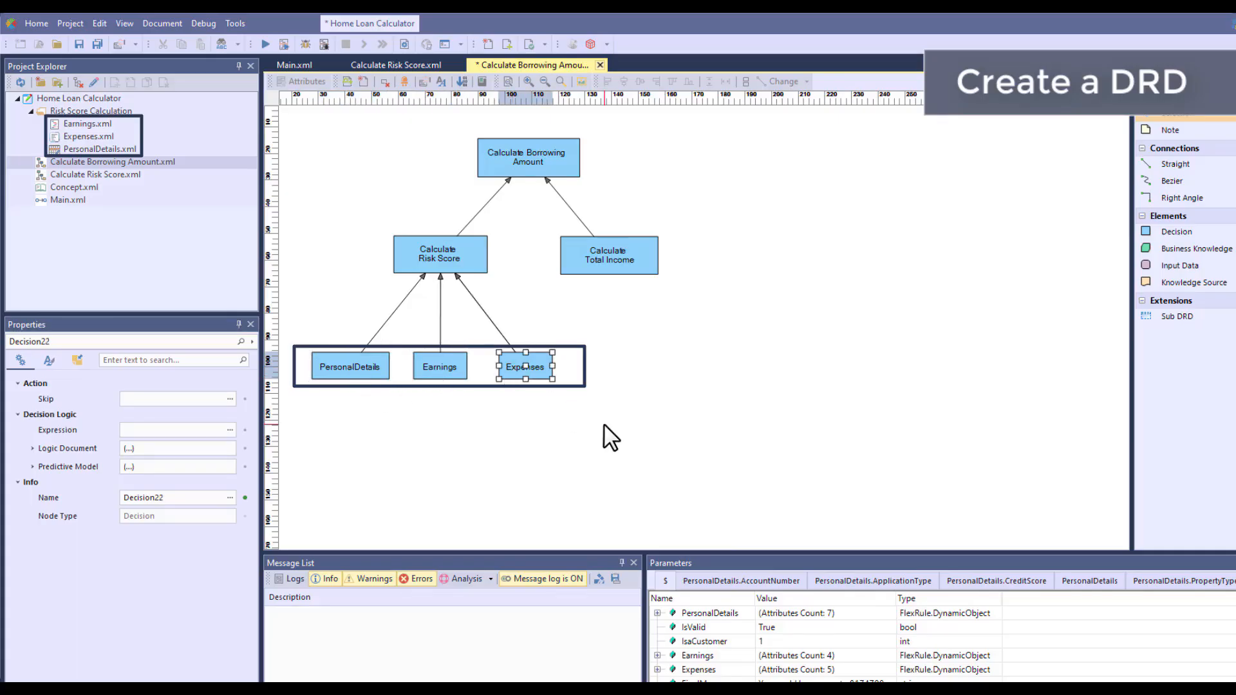
pyautogui.click(604, 425)
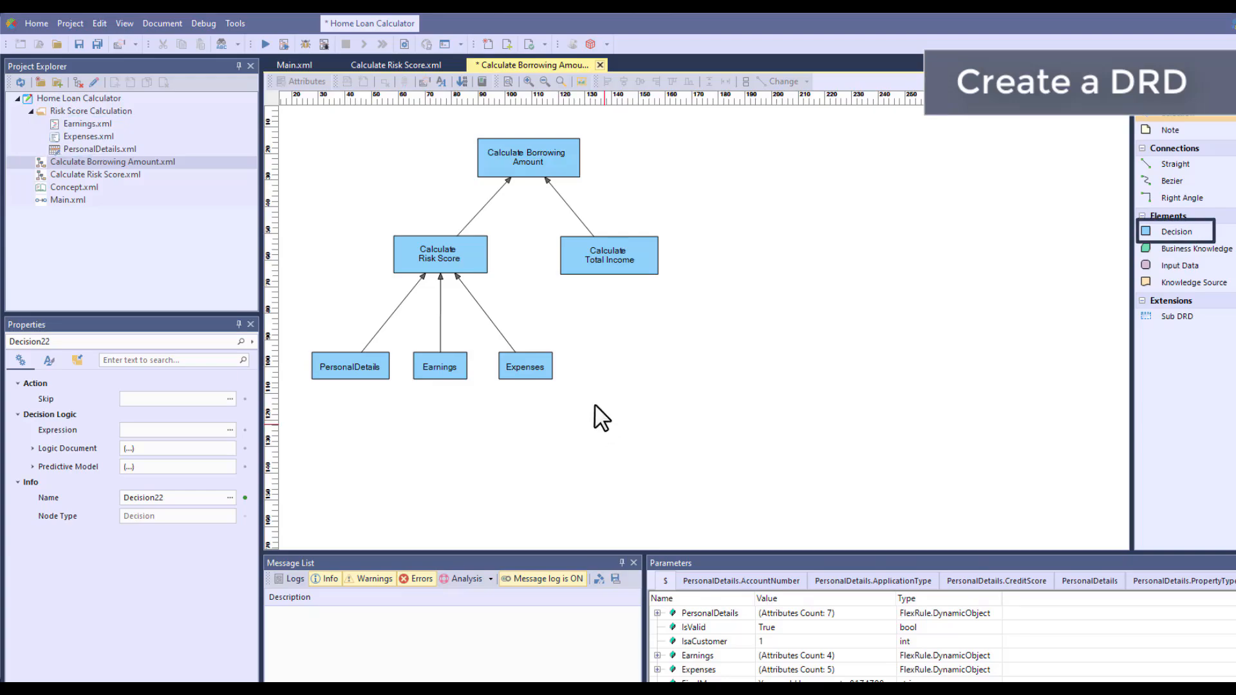
pyautogui.click(464, 269)
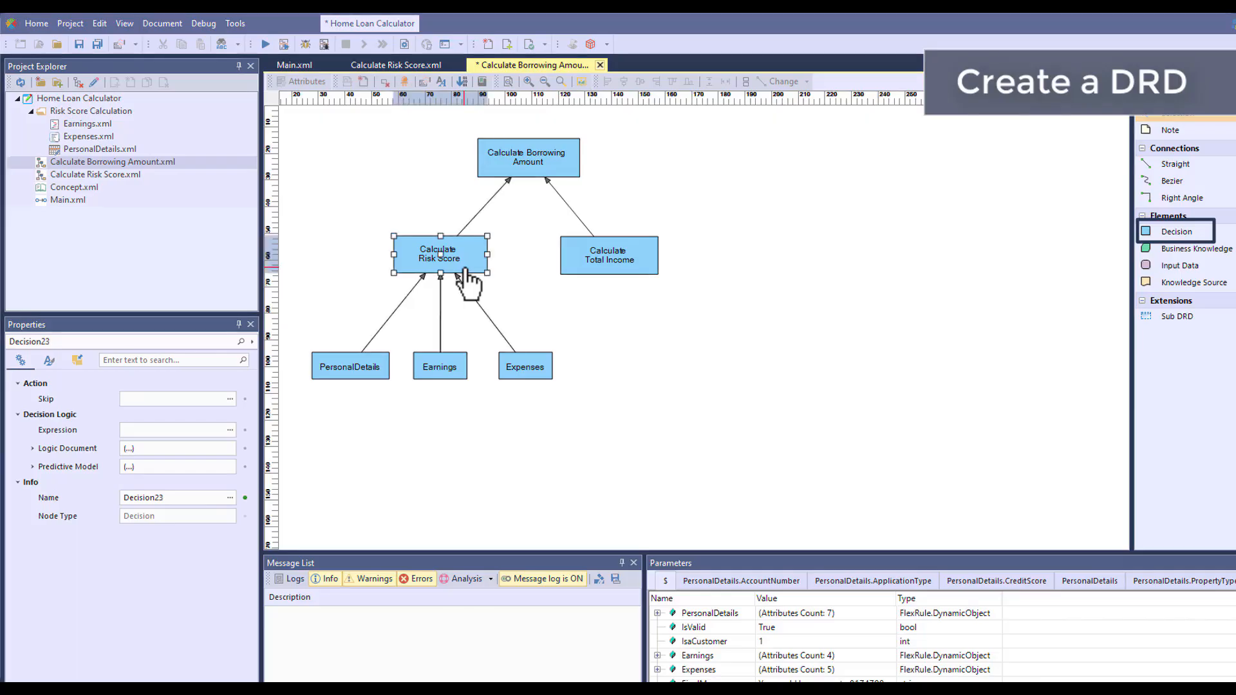
# Review the expression of the Calculate Total Income decision and accept it
pyautogui.click(616, 270)
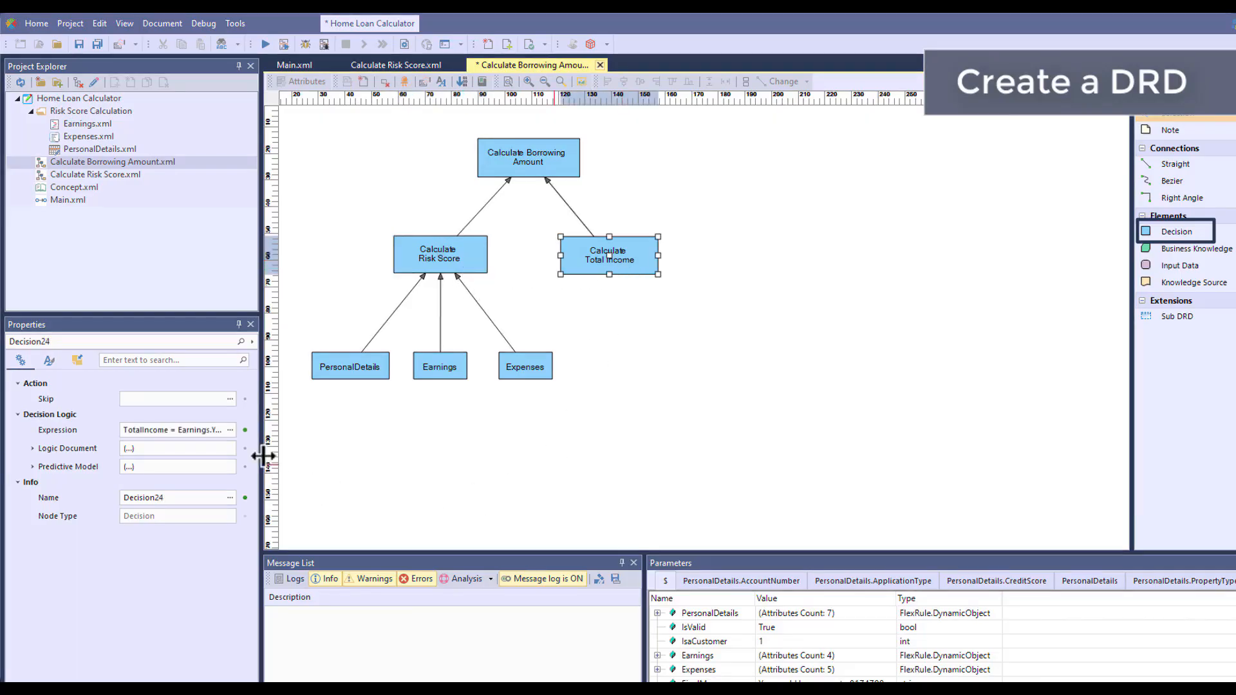
pyautogui.click(226, 430)
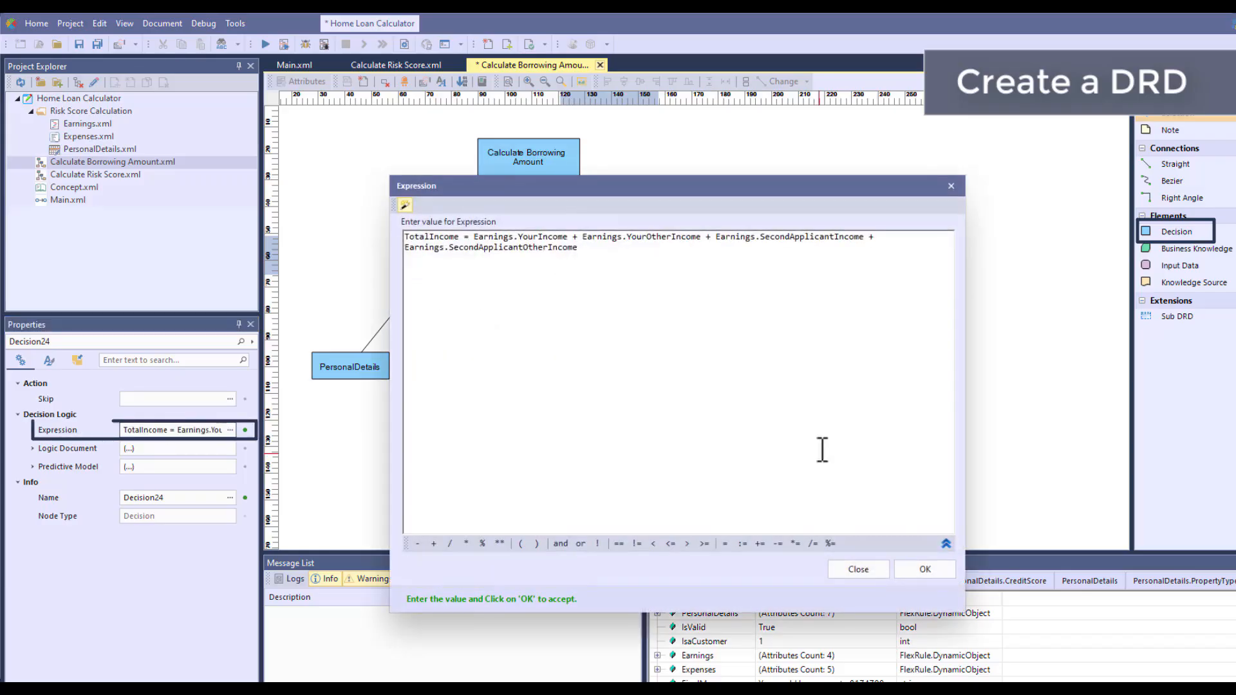
pyautogui.moveTo(692, 191); pyautogui.dragTo(956, 271)
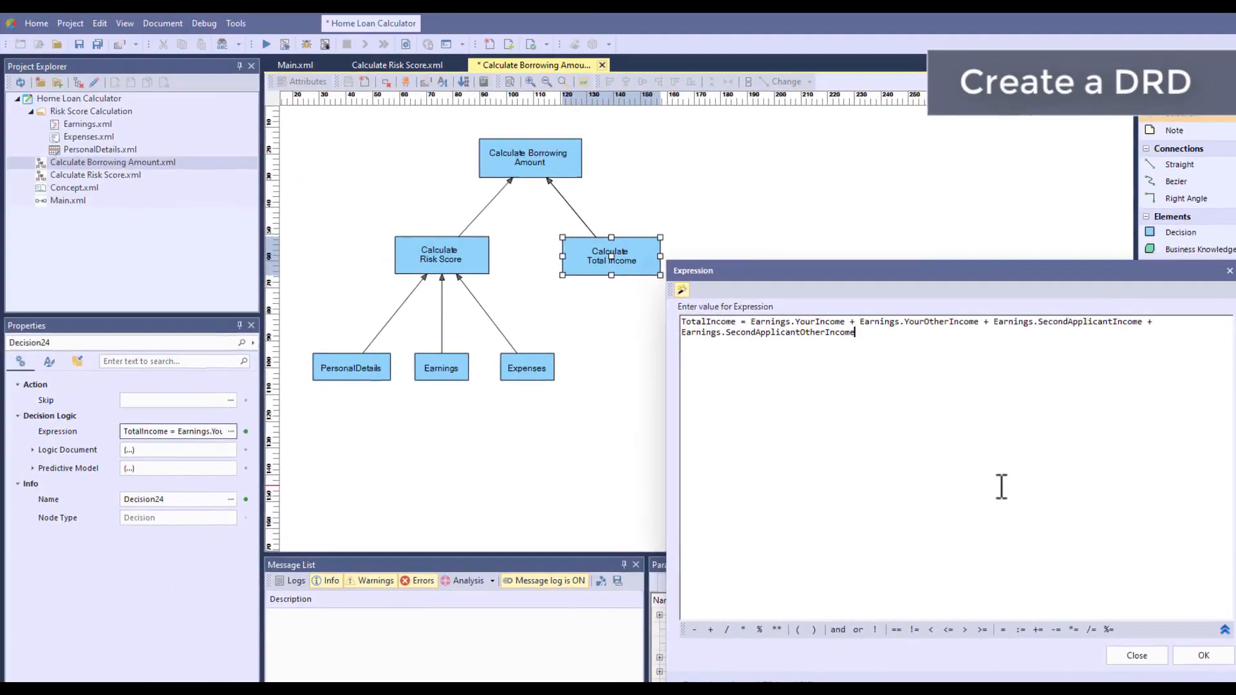
pyautogui.click(1203, 656)
# Review the expression of the Calculate Borrowing Amount decision, then close it and deselect the decision
pyautogui.click(553, 179)
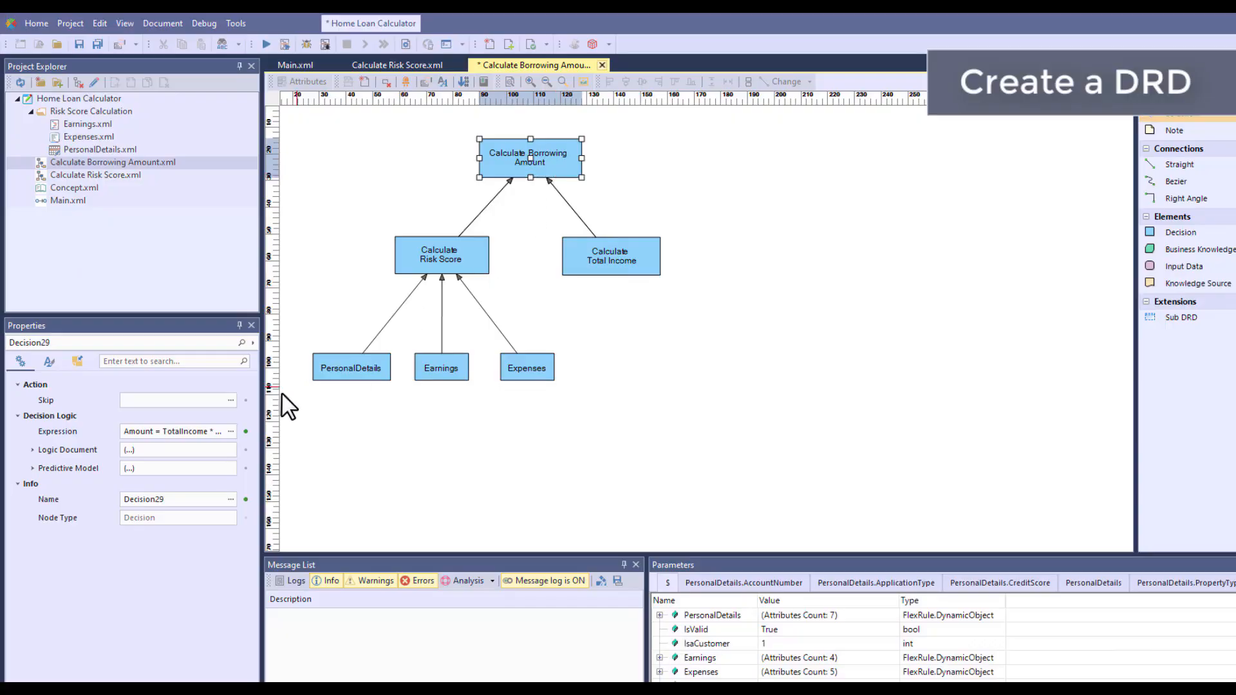
pyautogui.click(231, 431)
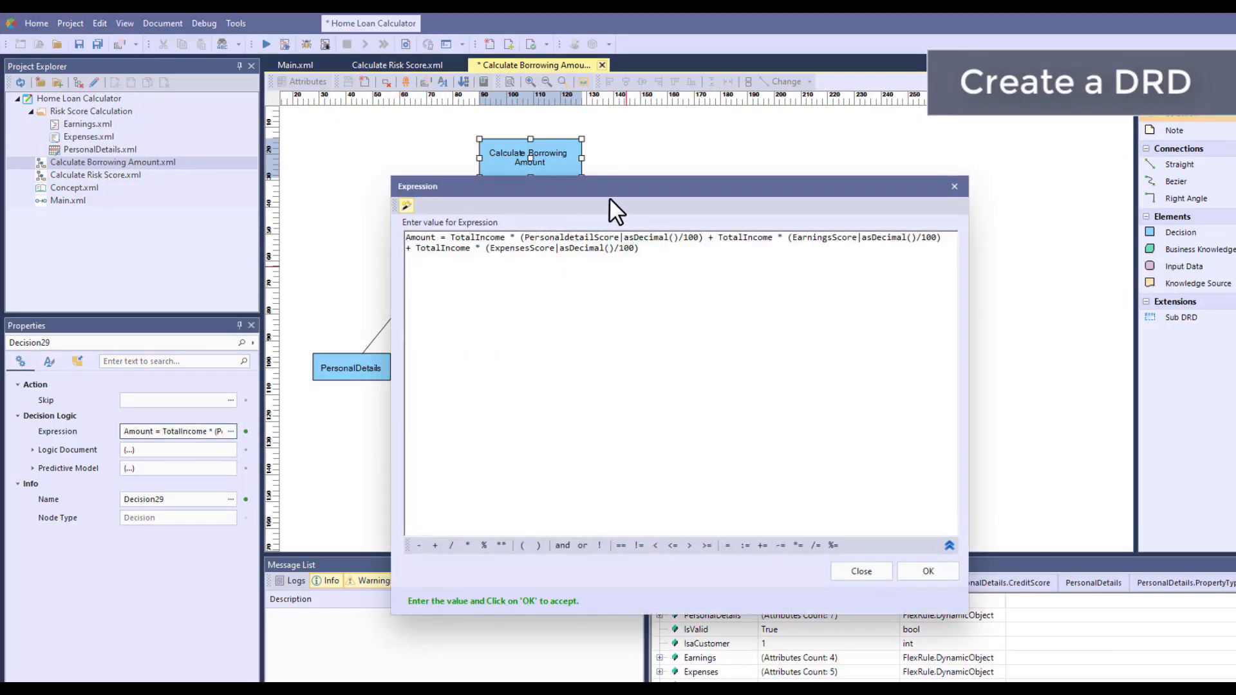
pyautogui.click(859, 353)
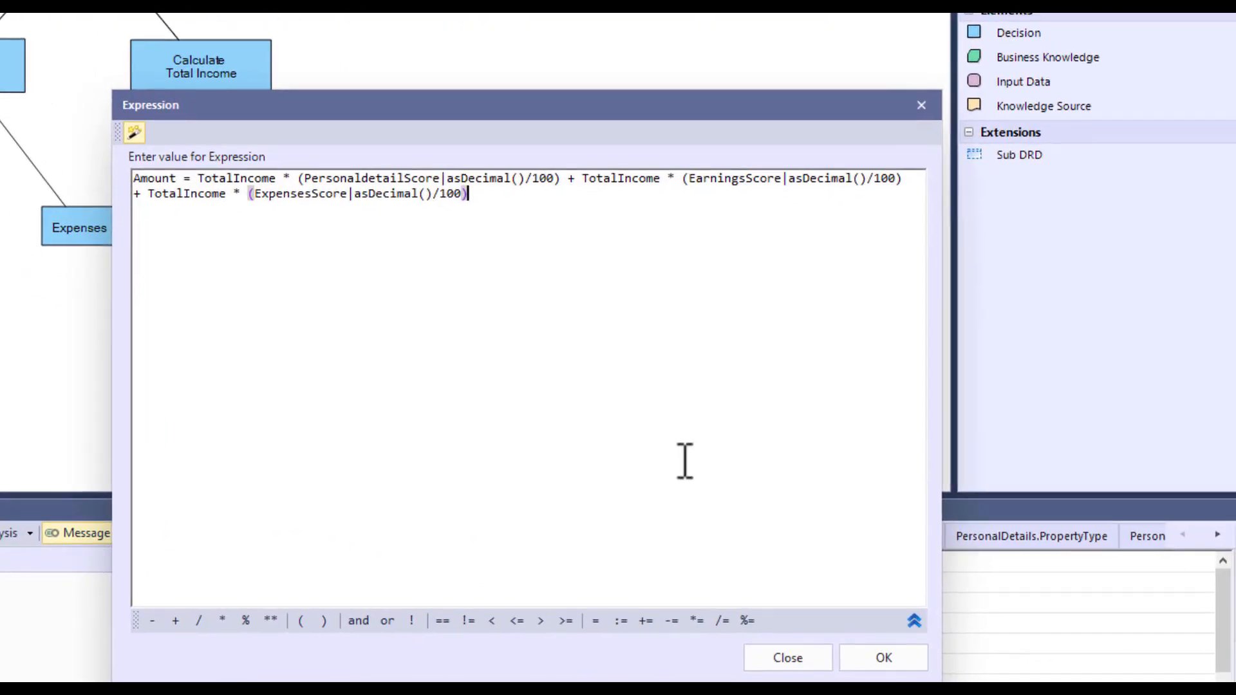
pyautogui.press('Escape')
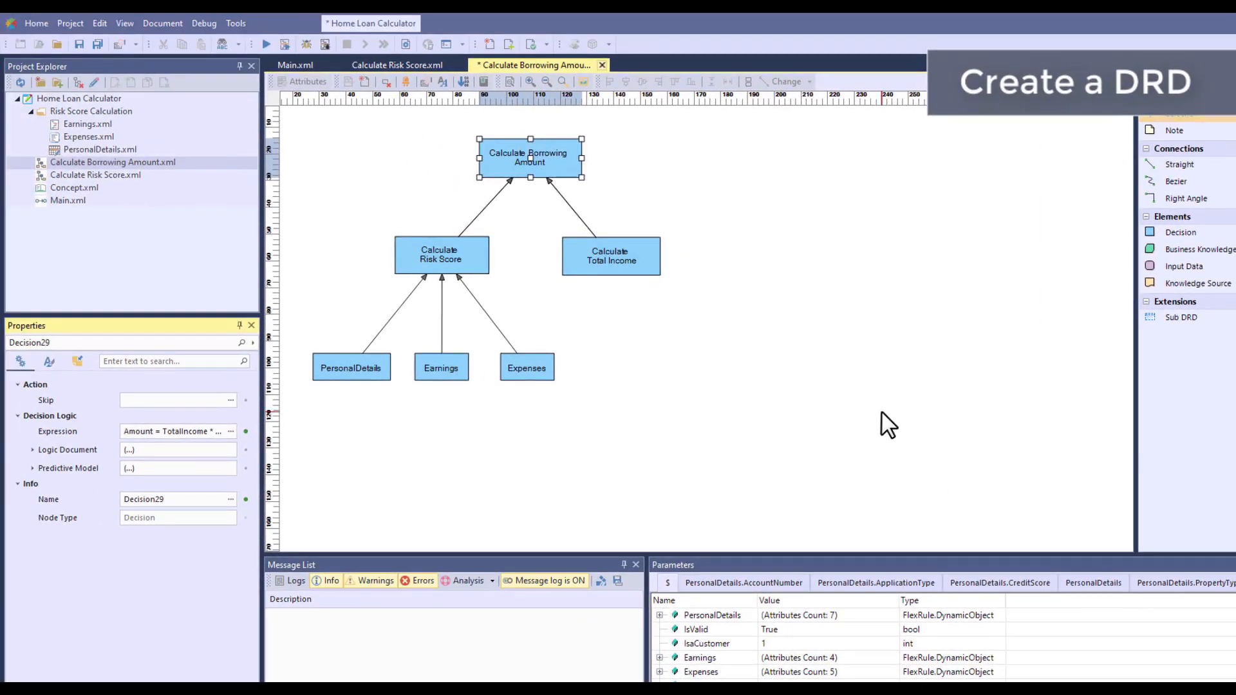
pyautogui.click(752, 389)
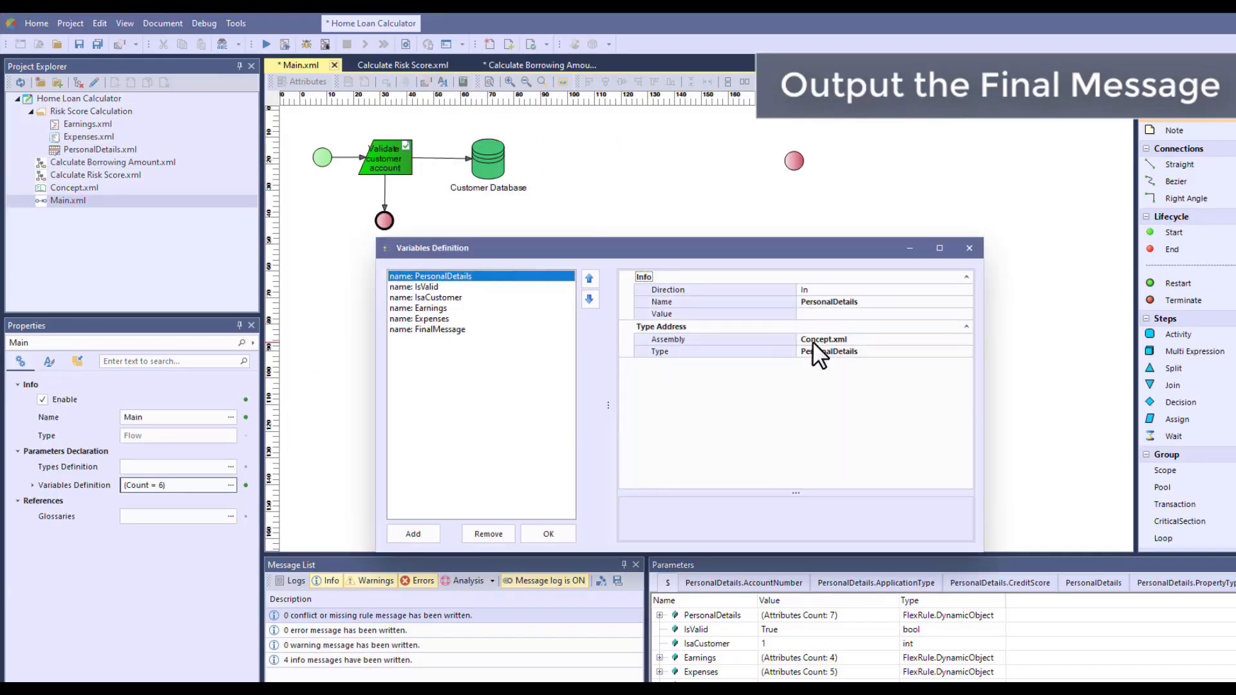
# Check the Out string variable FinalMessage in Main.xml's variables definition and accept the definition
pyautogui.click(487, 329)
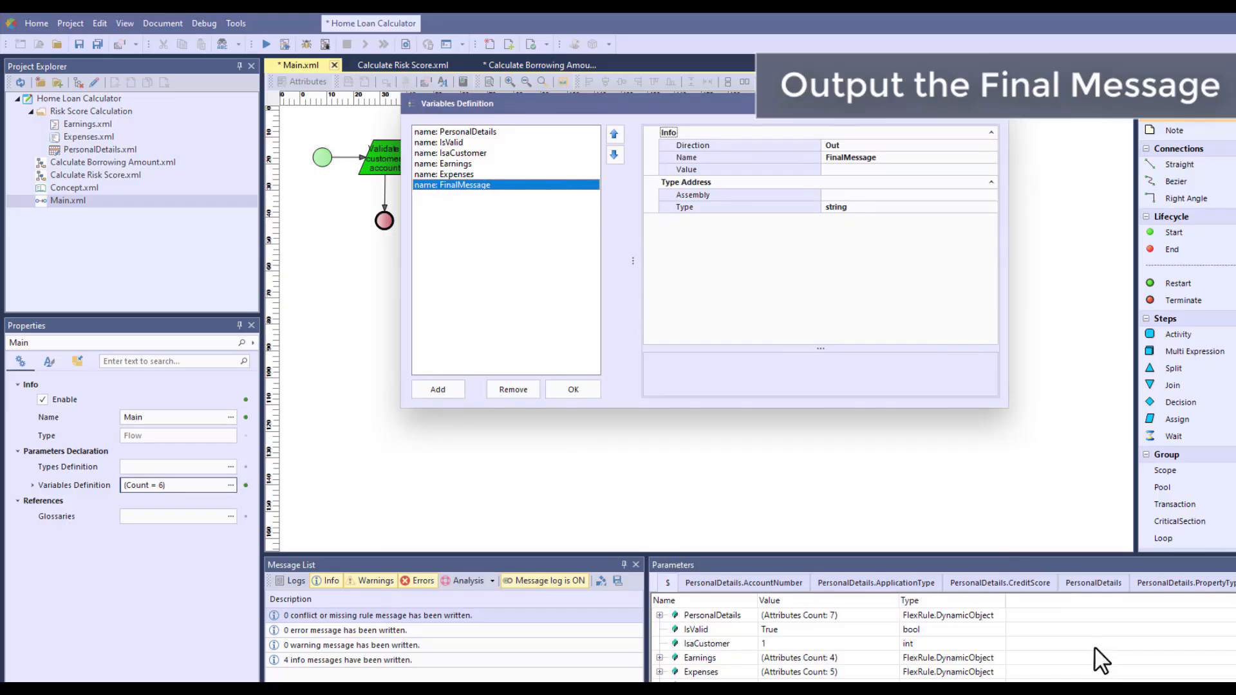
pyautogui.click(576, 393)
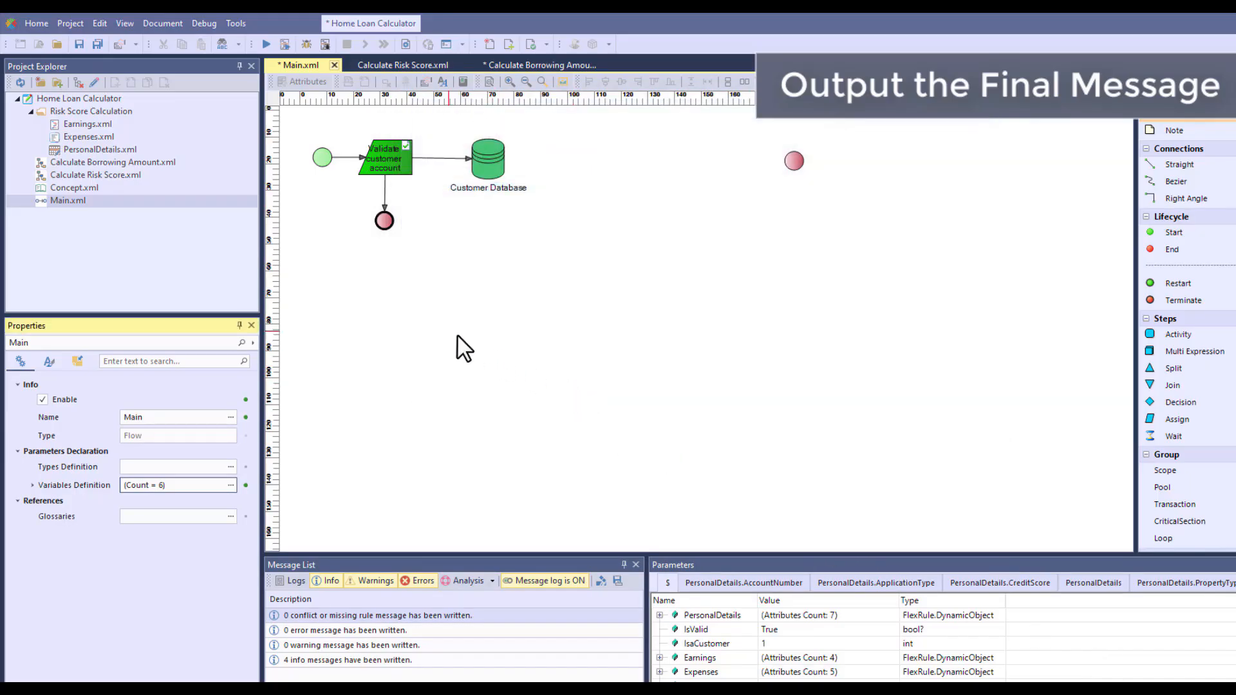
# Add the Calculate Borrowing Amount diagram and an activity labelled "Display the amount" to Main.xml's flow, between Customer Database and the end node
pyautogui.click(86, 162)
pyautogui.moveTo(86, 162); pyautogui.dragTo(607, 183)
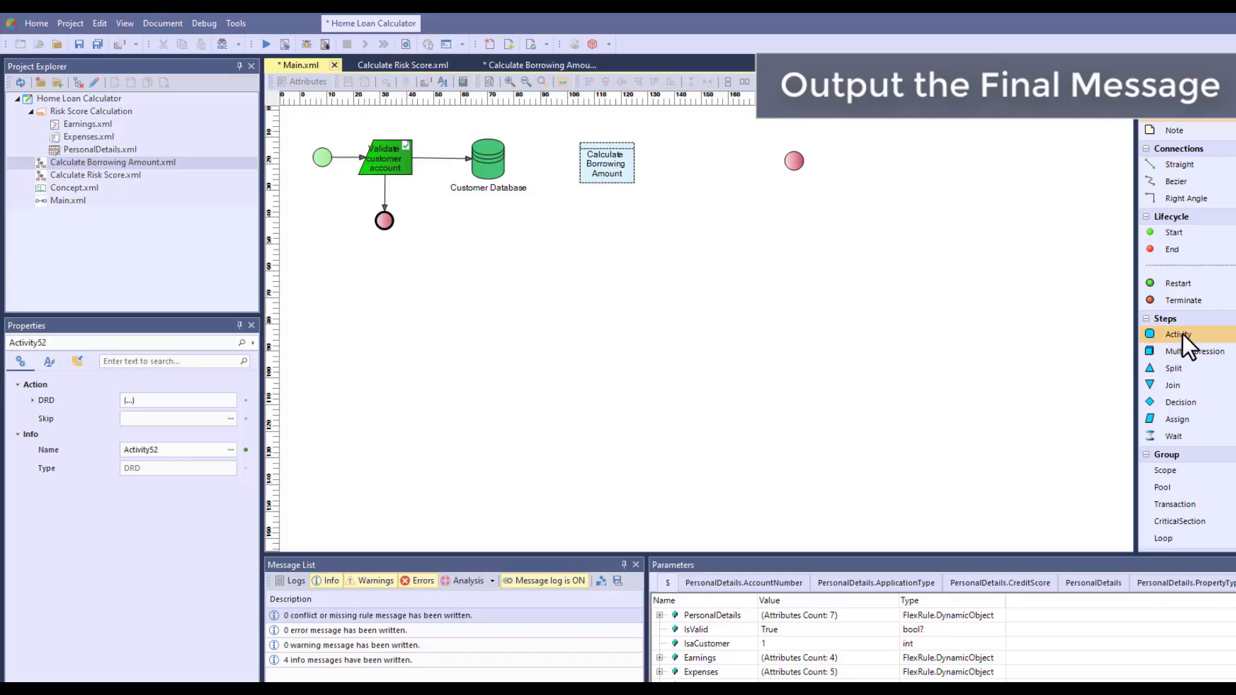
pyautogui.moveTo(1182, 335); pyautogui.dragTo(706, 232)
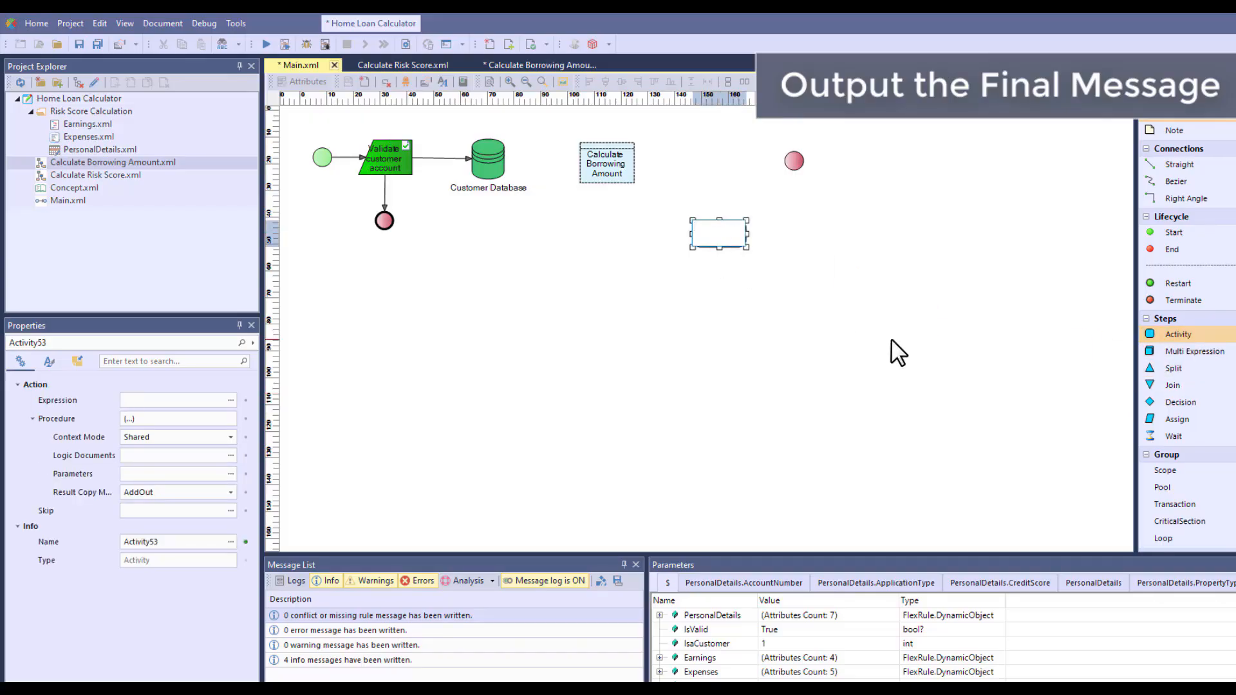
pyautogui.write('Display the amount')
pyautogui.click(868, 341)
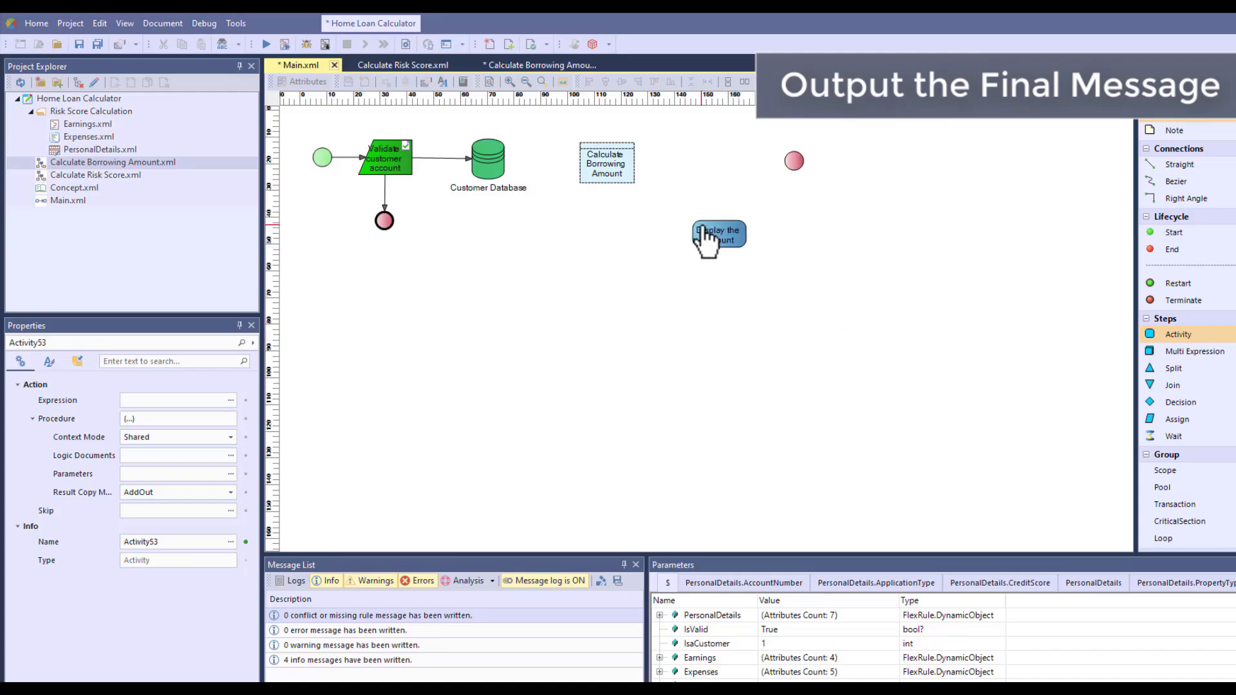
pyautogui.moveTo(728, 233); pyautogui.dragTo(719, 217)
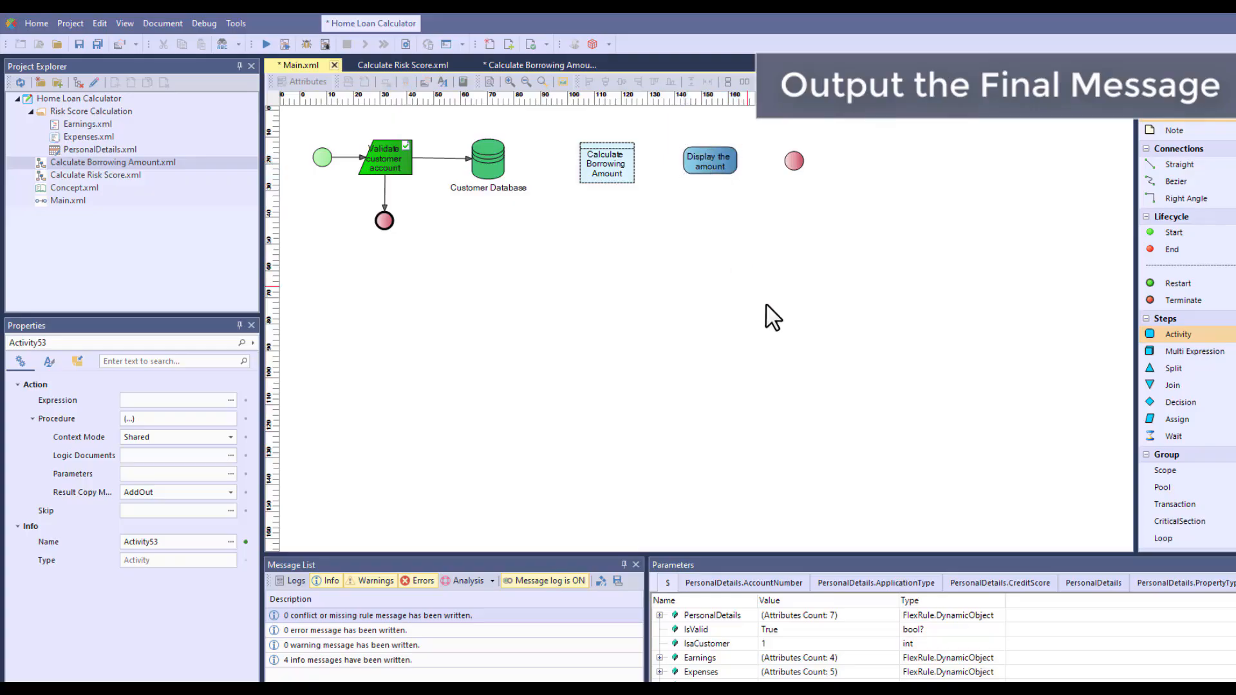
# Set the Display the amount activity's expression to FinalMessage= $"You could borrow up to {Amount}"
pyautogui.click(233, 399)
pyautogui.write('FinalMessage= $"You could borrow up to {Amount}"')
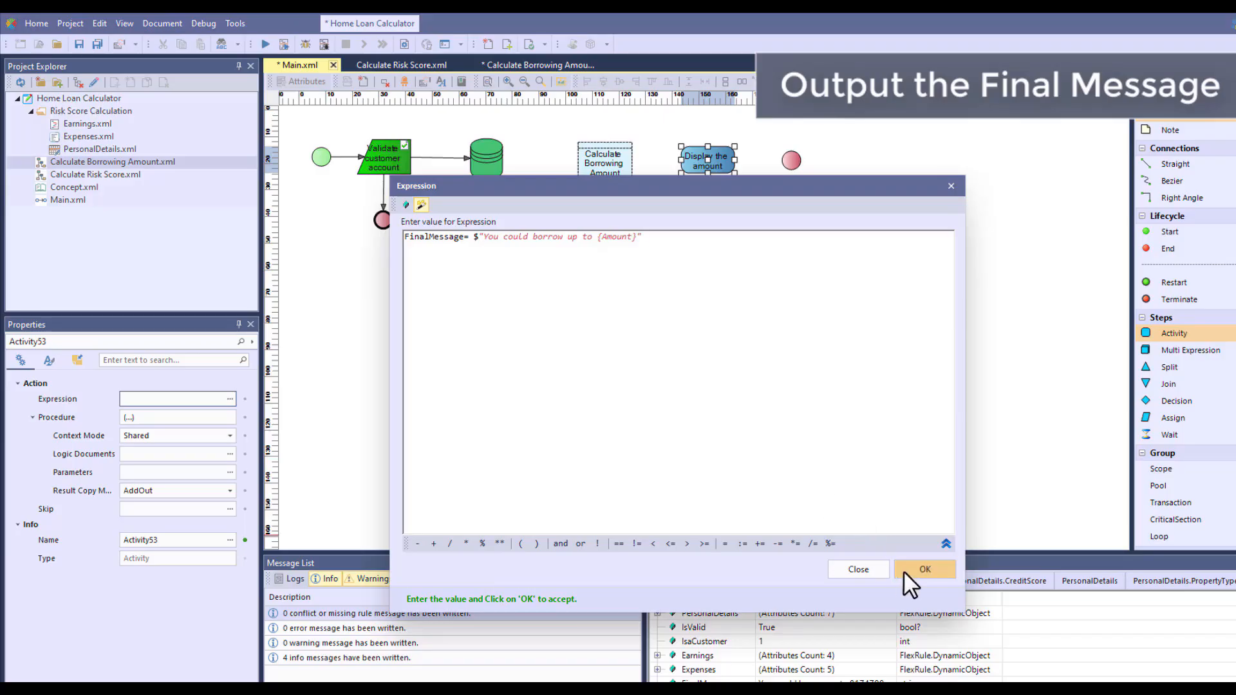
pyautogui.click(925, 569)
pyautogui.click(709, 350)
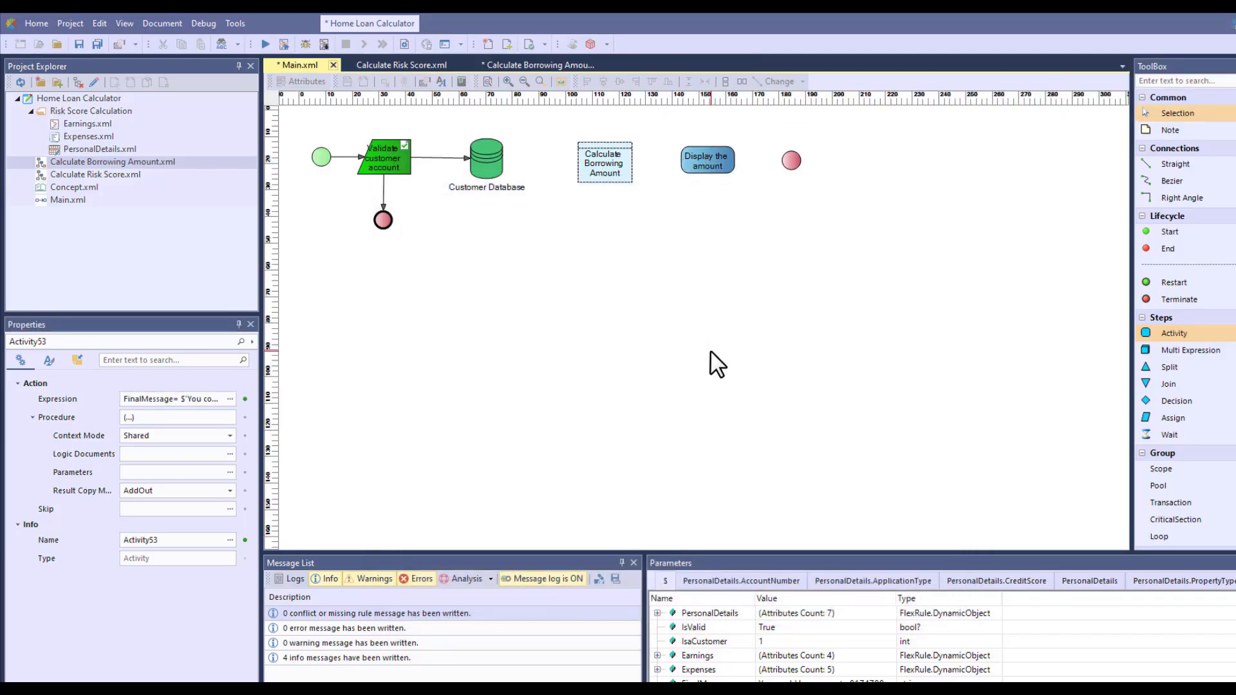
# Connect Customer Database to Calculate Borrowing Amount, Display the amount and the end node in sequence
pyautogui.moveTo(505, 166); pyautogui.dragTo(786, 160)
pyautogui.click(807, 396)
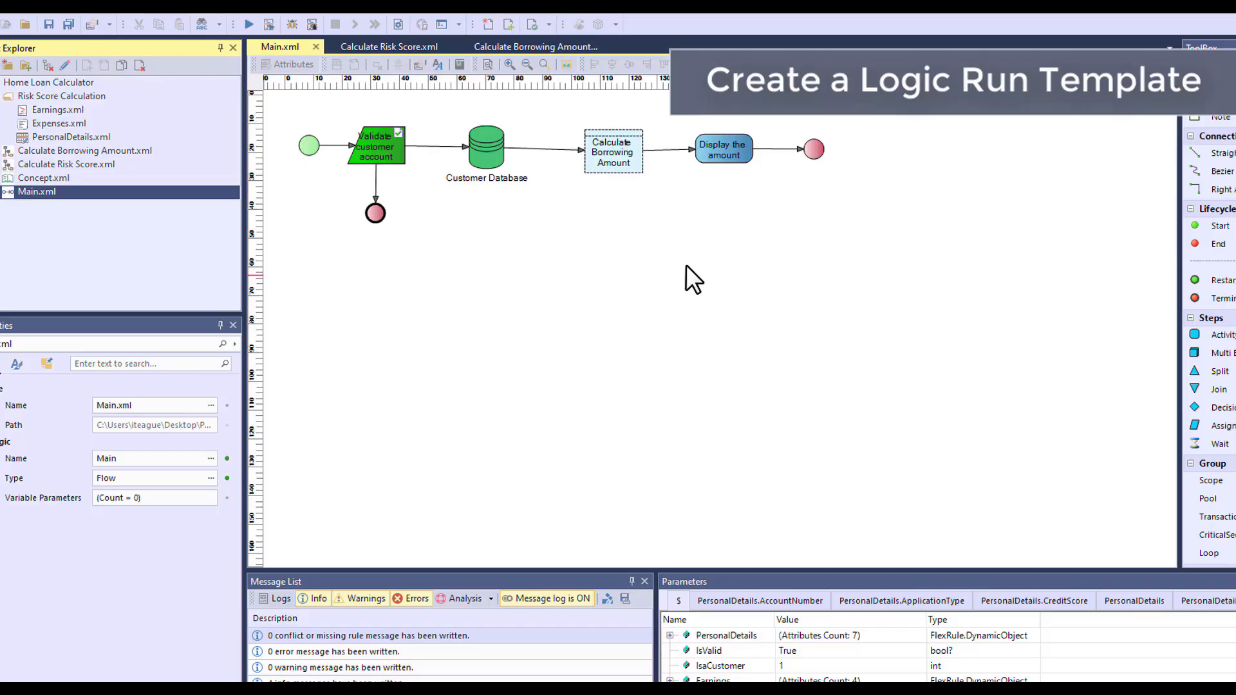
# Start a run of Main.xml with inputs, setting ApplicationType Joint, NumberOfDependants 1, PropertyType Home to live in and CreditScore 607
pyautogui.click(312, 26)
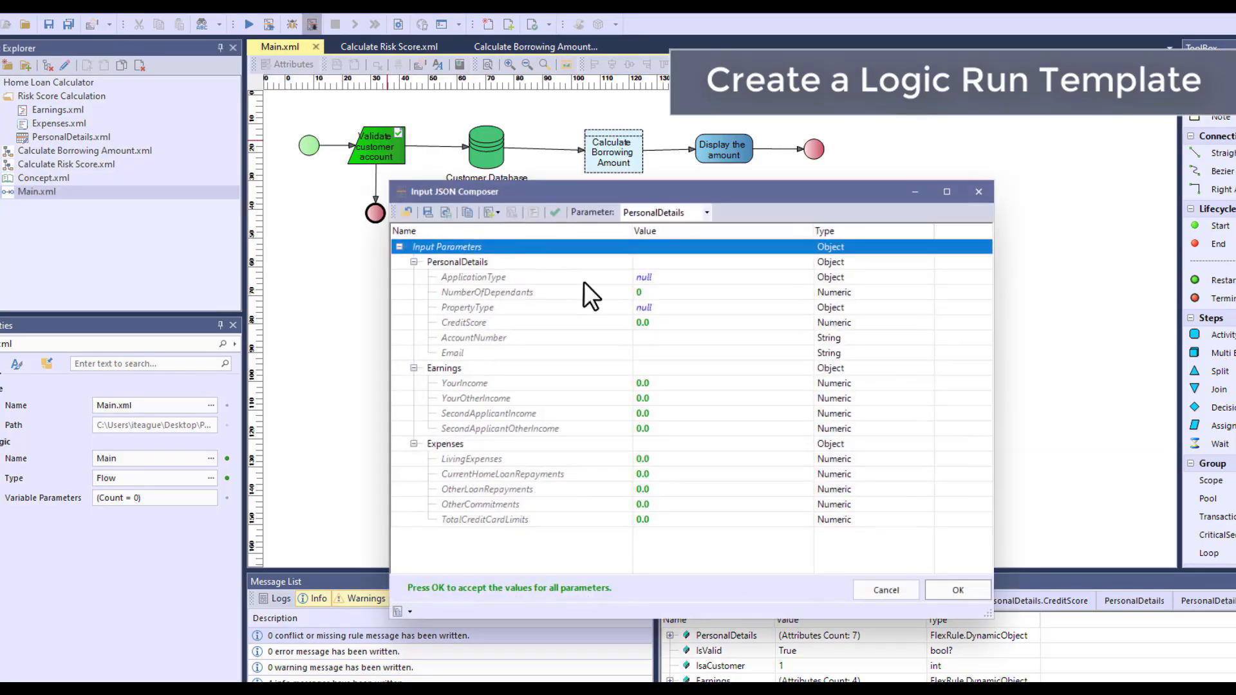
pyautogui.doubleClick(732, 281)
pyautogui.write('Joint')
pyautogui.doubleClick(724, 291)
pyautogui.write('1')
pyautogui.doubleClick(722, 306)
pyautogui.write('Home to live in')
pyautogui.doubleClick(722, 326)
pyautogui.write('607')
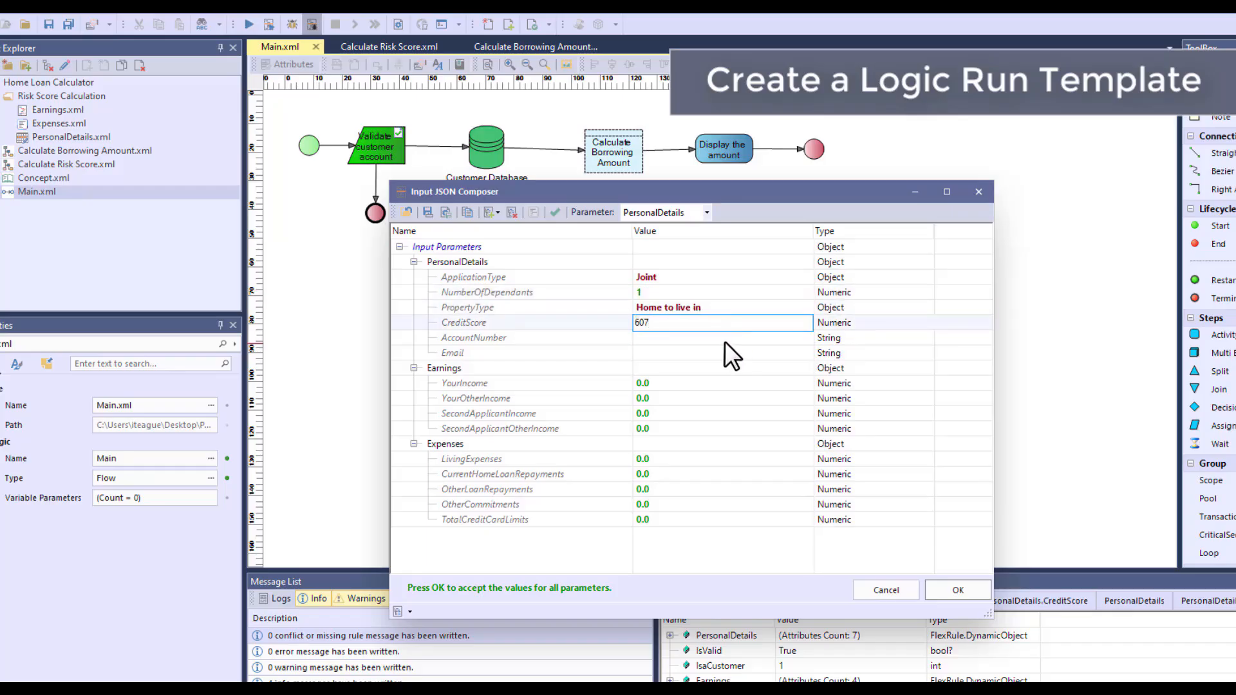
# Fill in the customer's AccountNumber and Email under PersonalDetails
pyautogui.doubleClick(722, 341)
pyautogui.write('22')
pyautogui.doubleClick(725, 349)
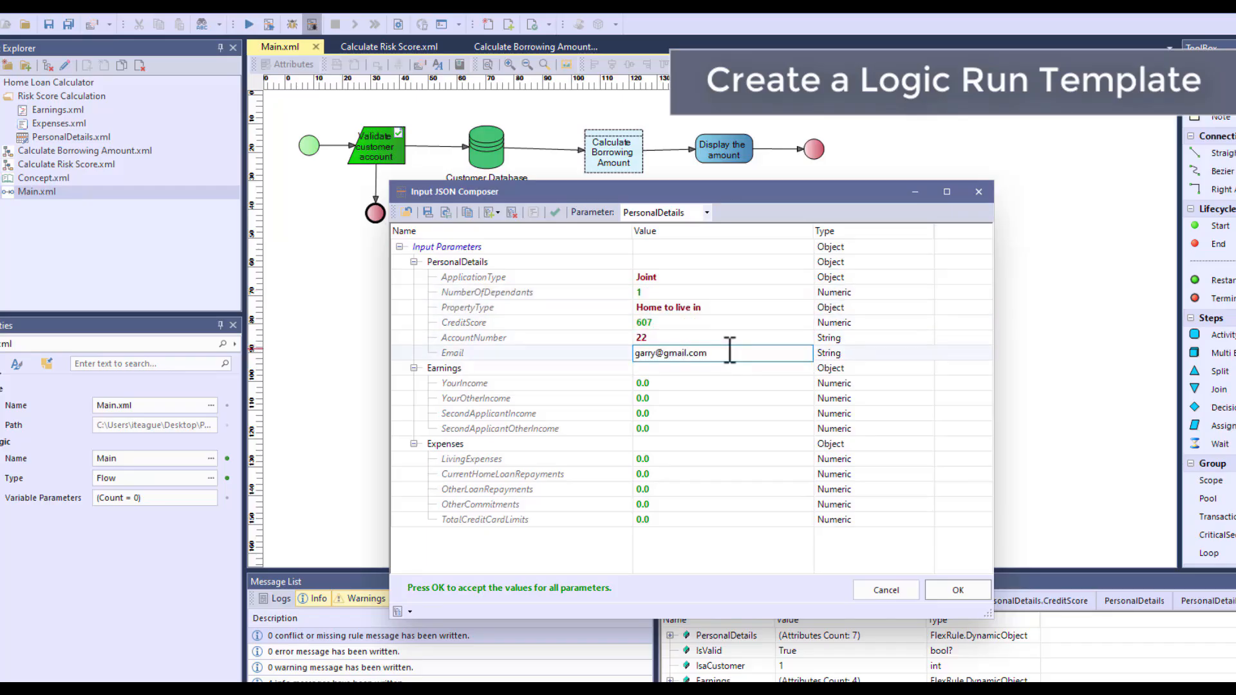
# Set the Earnings inputs: YourIncome 70000, YourOtherIncome 800000, SecondApplicantIncome 50000 and SecondApplicantOtherIncome 10000
pyautogui.doubleClick(699, 382)
pyautogui.write('70000')
pyautogui.click(701, 396)
pyautogui.doubleClick(701, 395)
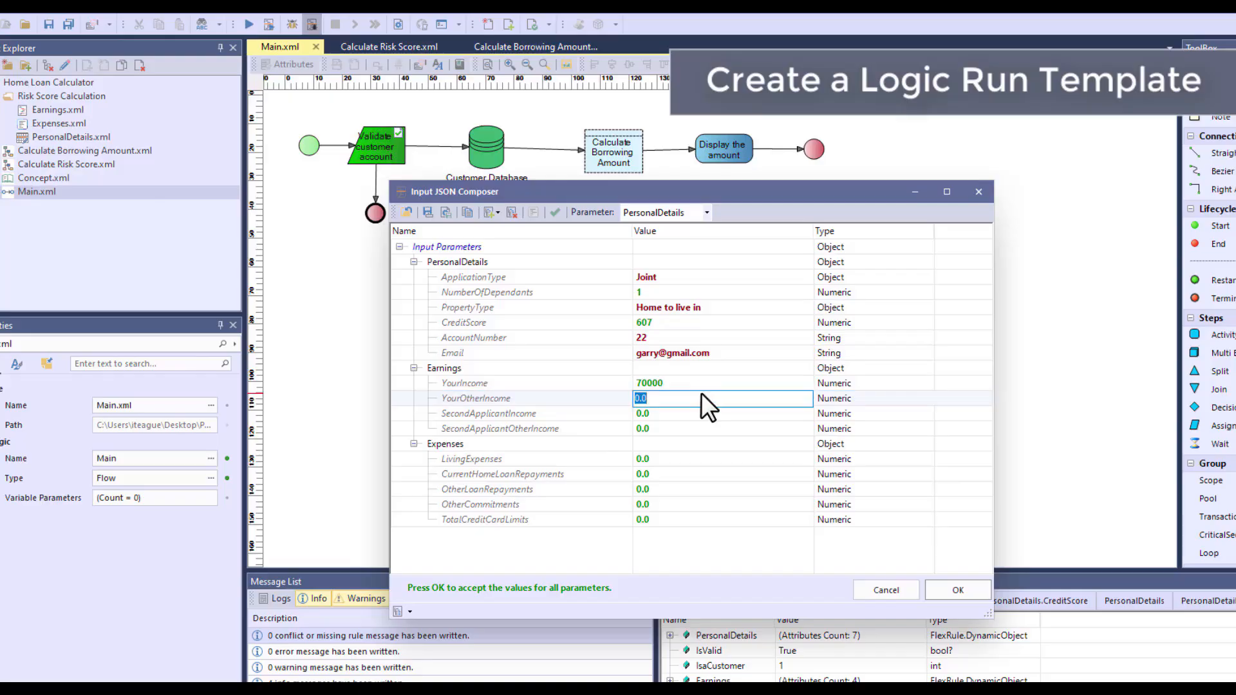
pyautogui.write('800000')
pyautogui.doubleClick(686, 412)
pyautogui.write('50000')
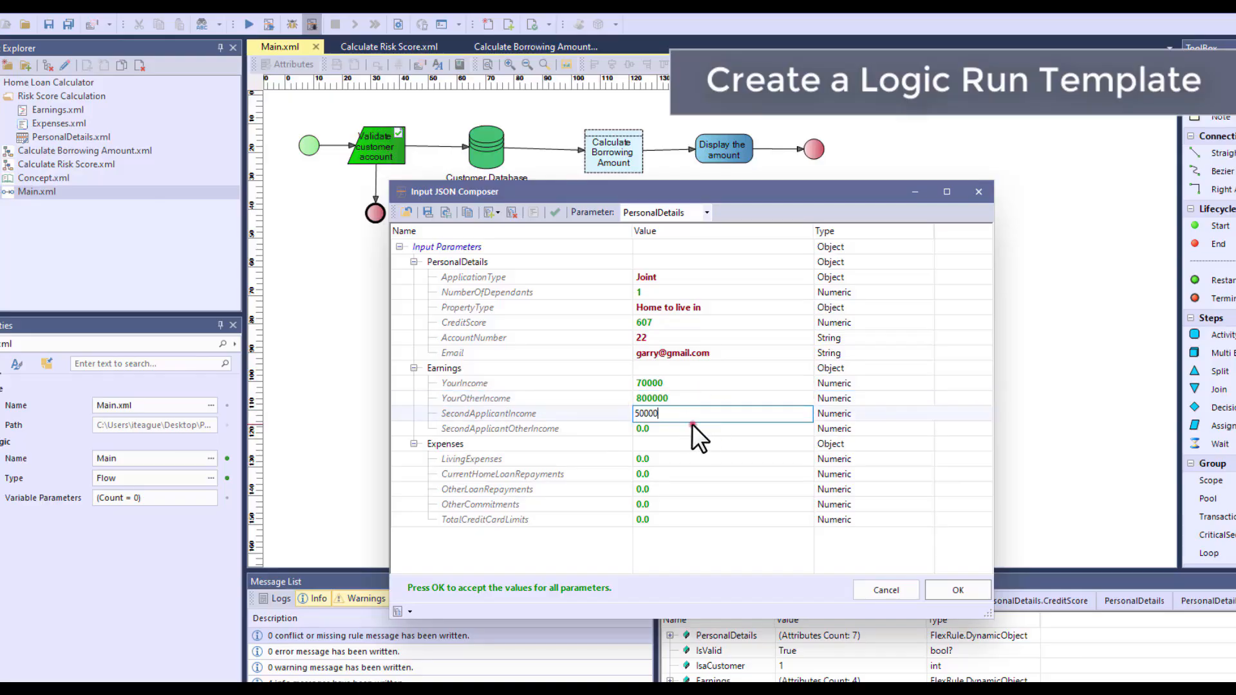
pyautogui.doubleClick(693, 423)
pyautogui.write('10000')
# Set the Expenses inputs: LivingExpenses 2000, CurrentHomeLoanRepayments 1000, OtherLoanRepayments 0, OtherCommitments 1000 and TotalCreditCardLimits 0
pyautogui.doubleClick(709, 464)
pyautogui.write('2000')
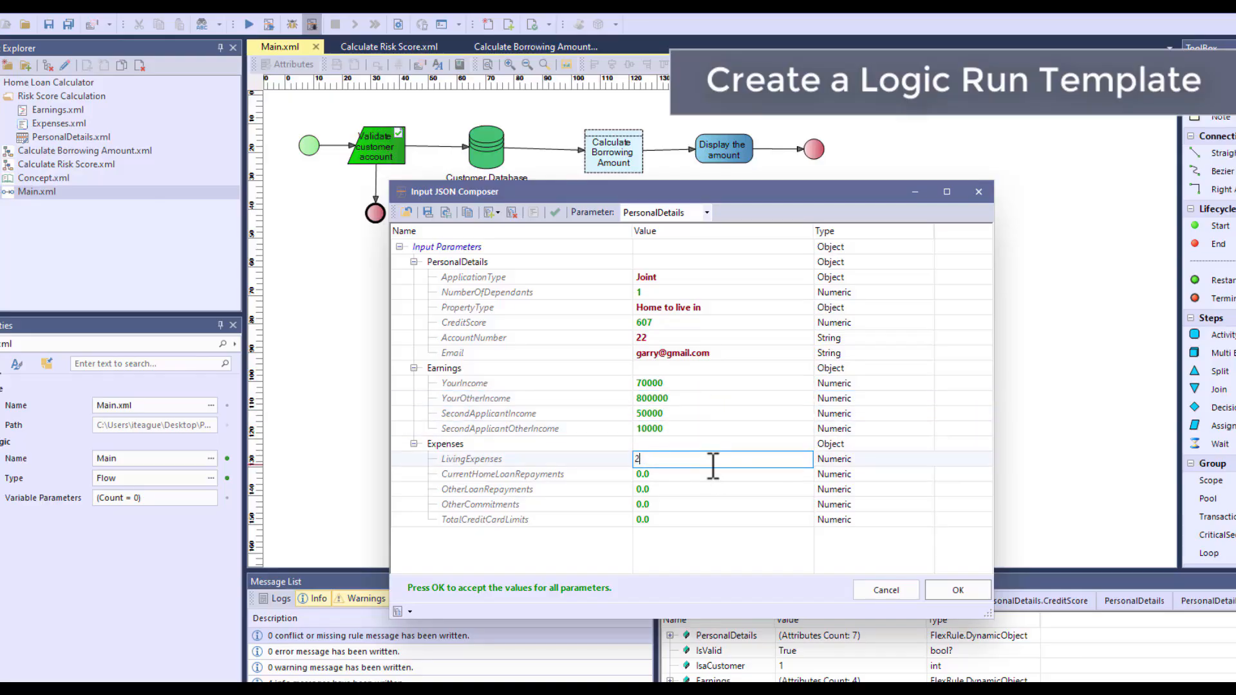
pyautogui.doubleClick(709, 478)
pyautogui.write('1000')
pyautogui.doubleClick(710, 485)
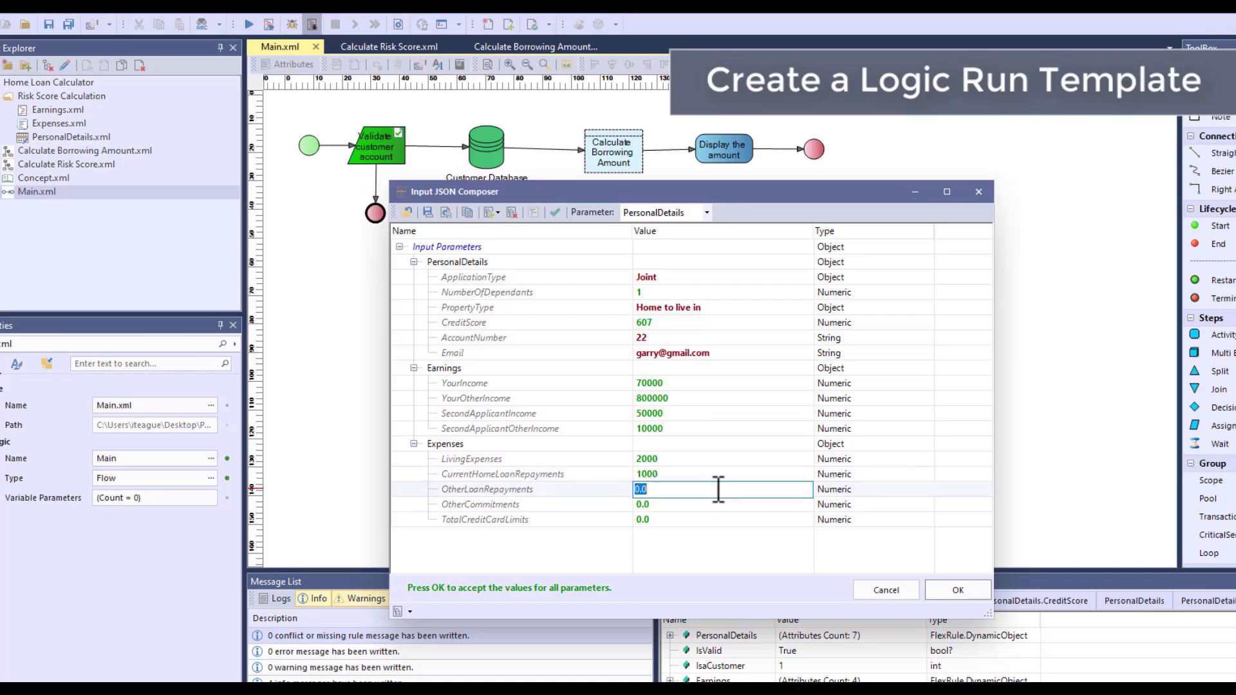
pyautogui.doubleClick(720, 504)
pyautogui.write('1000')
pyautogui.doubleClick(725, 519)
pyautogui.write('0')
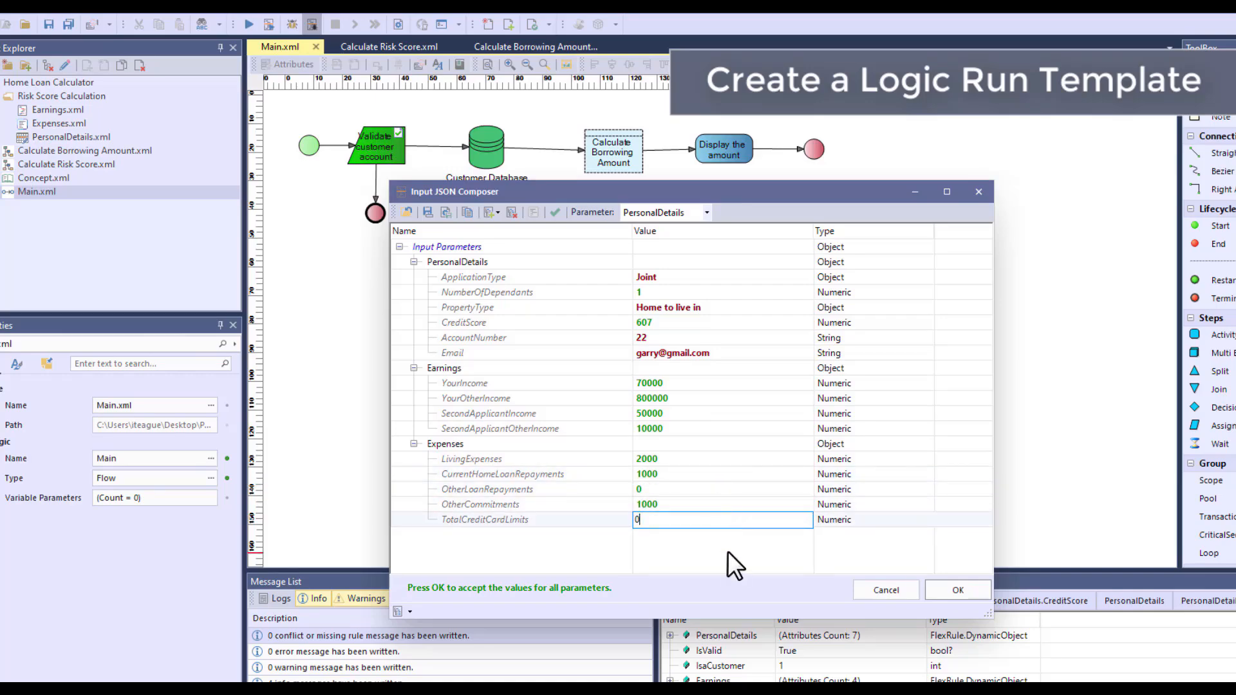
pyautogui.click(727, 543)
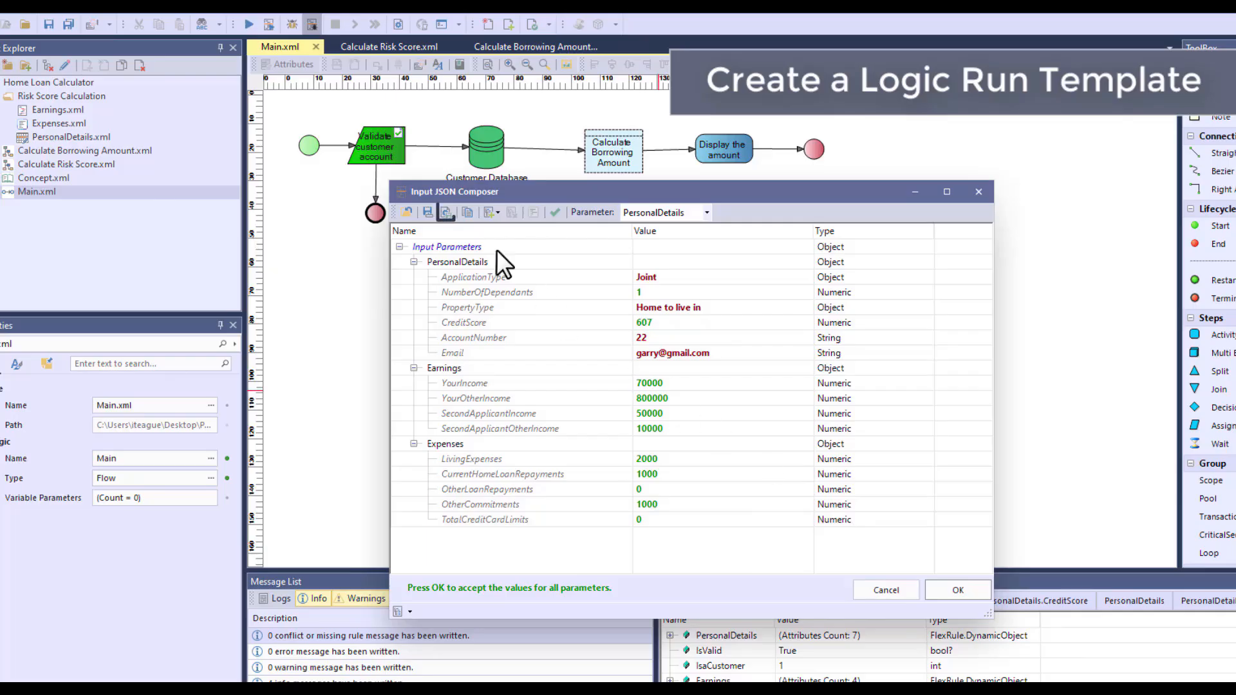
# Save the inputs as run template "Joint account_1", described "Joint account holder, for a home to live in", and close the input composer without running
pyautogui.click(445, 213)
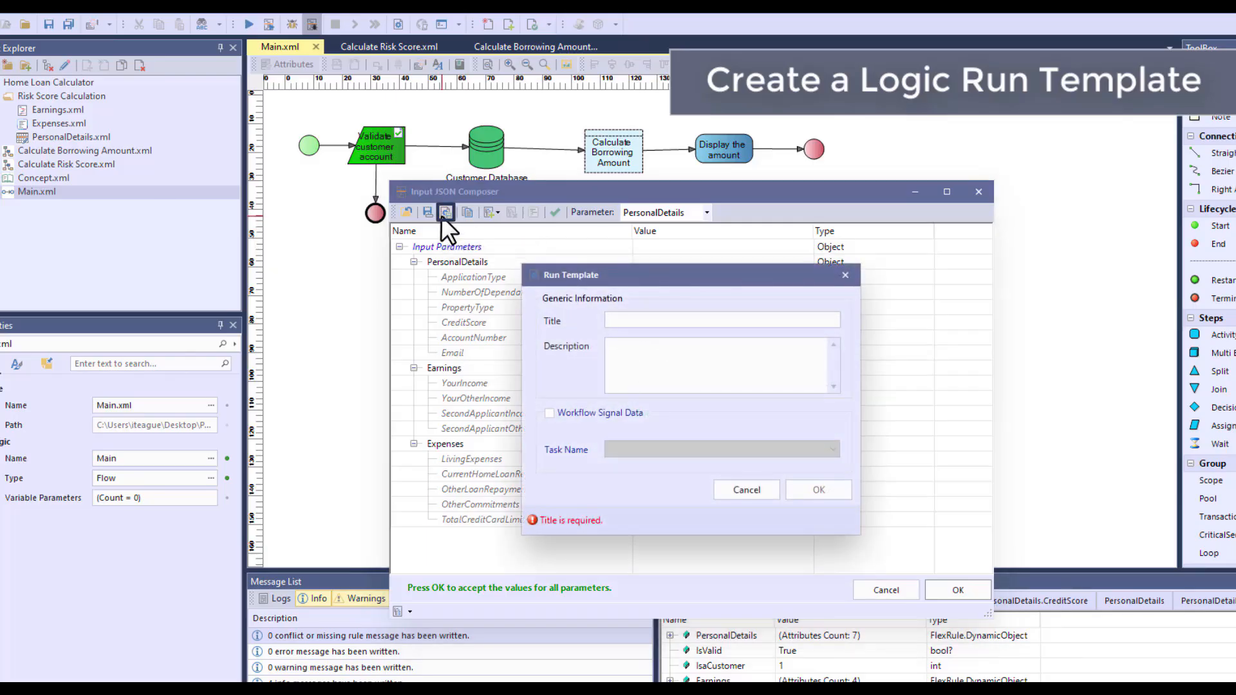
pyautogui.write('Joint')
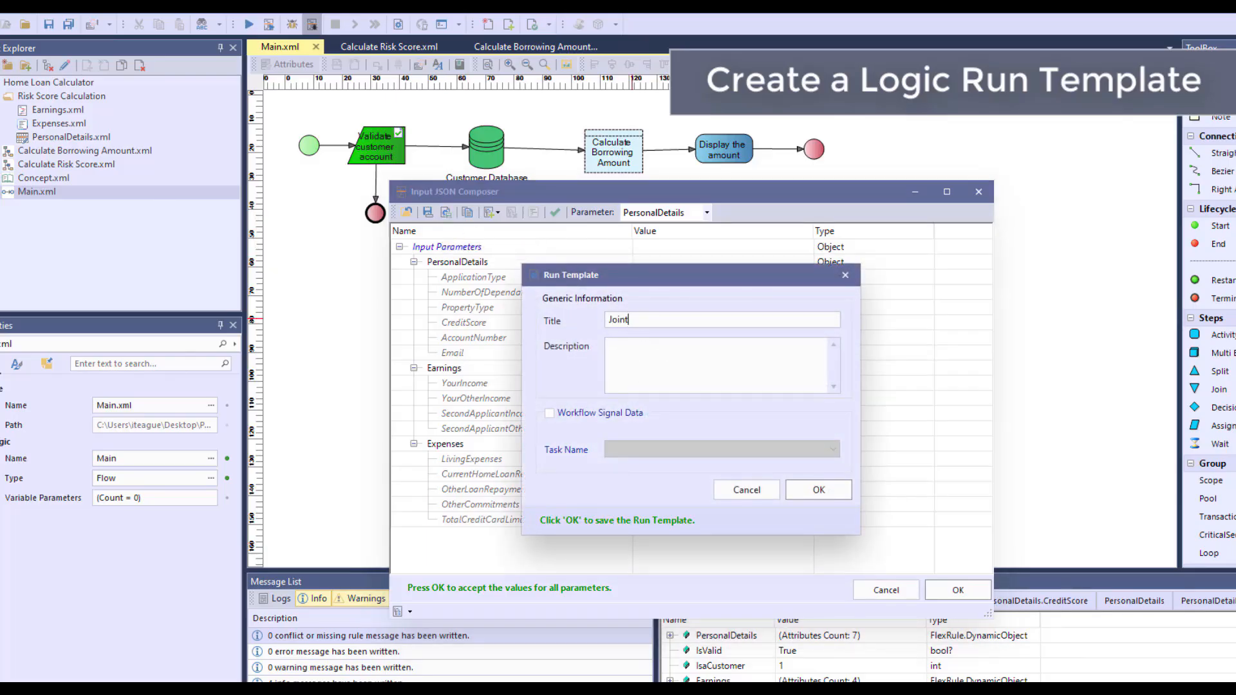
pyautogui.write(' account ')
pyautogui.write('1')
pyautogui.write('Joint account holder, ')
pyautogui.write('for a home to live in')
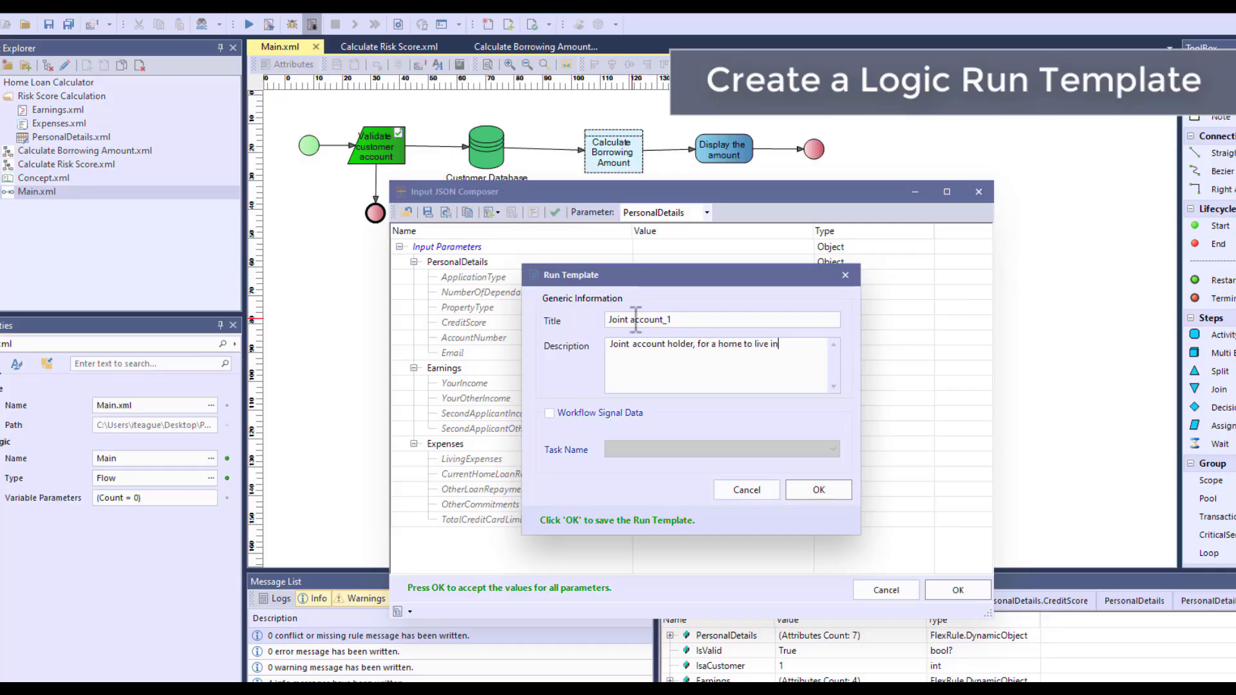
pyautogui.click(813, 490)
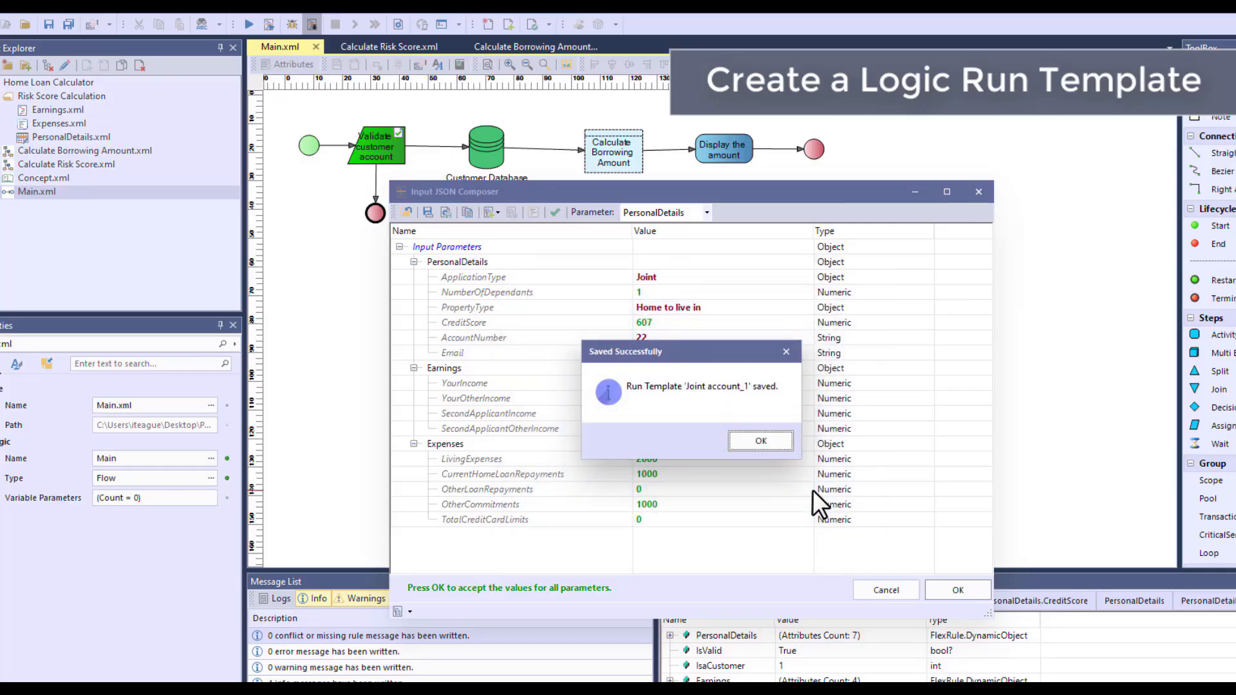
pyautogui.click(780, 431)
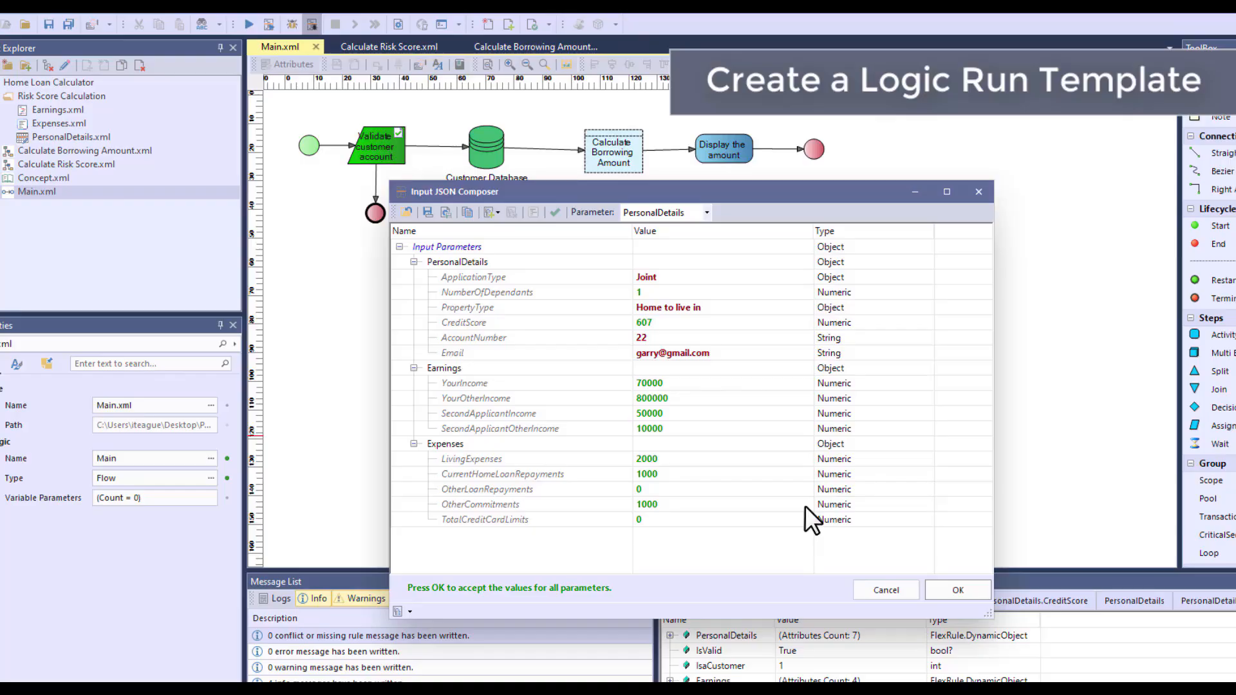
pyautogui.click(884, 588)
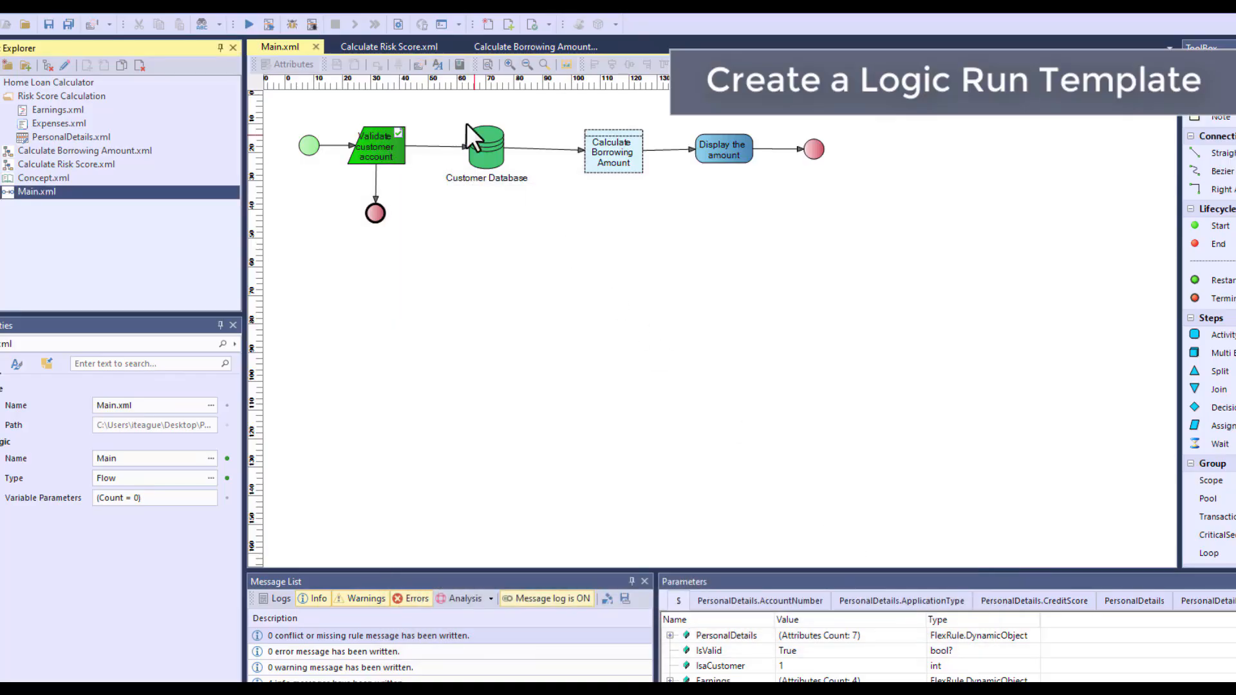
# View the saved logic run templates with the Related to Current Document filter off and back on
pyautogui.click(397, 24)
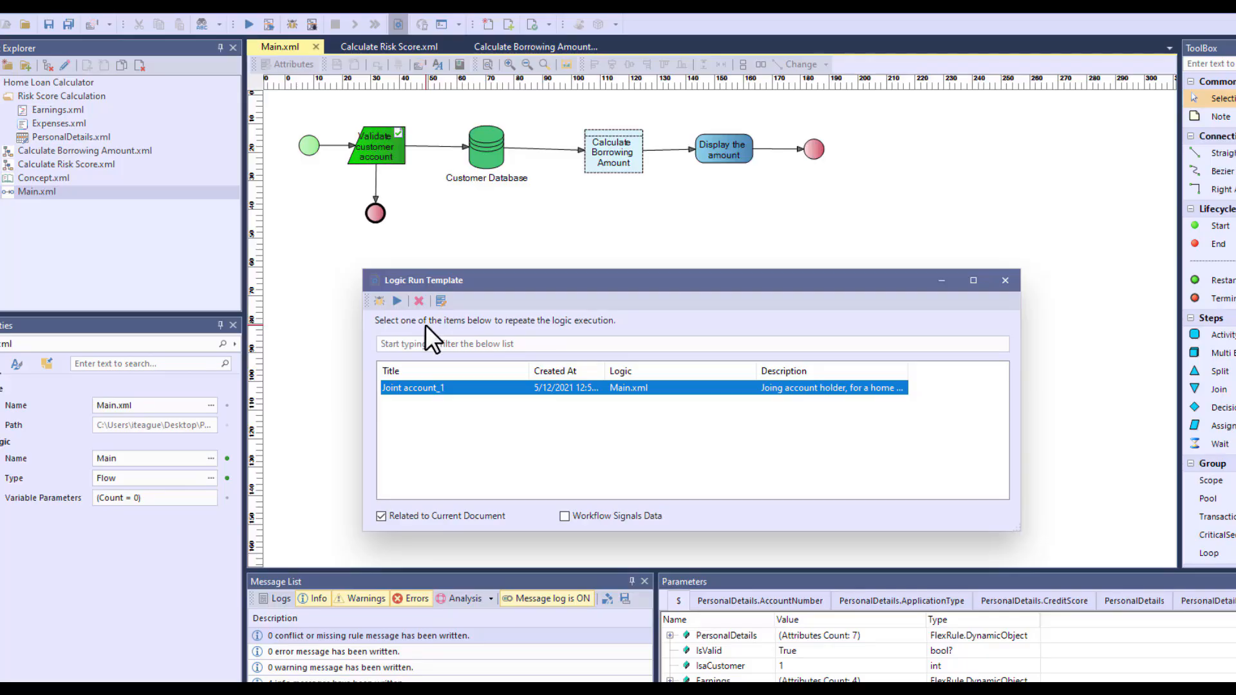
pyautogui.click(457, 514)
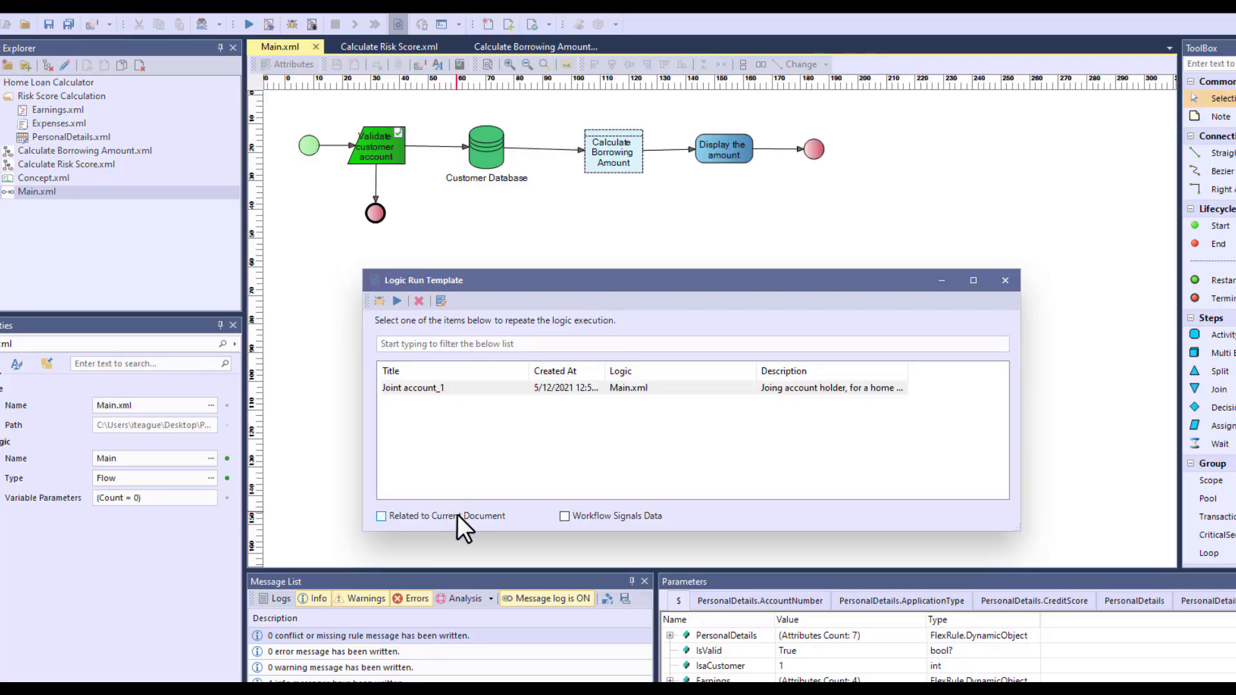
pyautogui.click(459, 515)
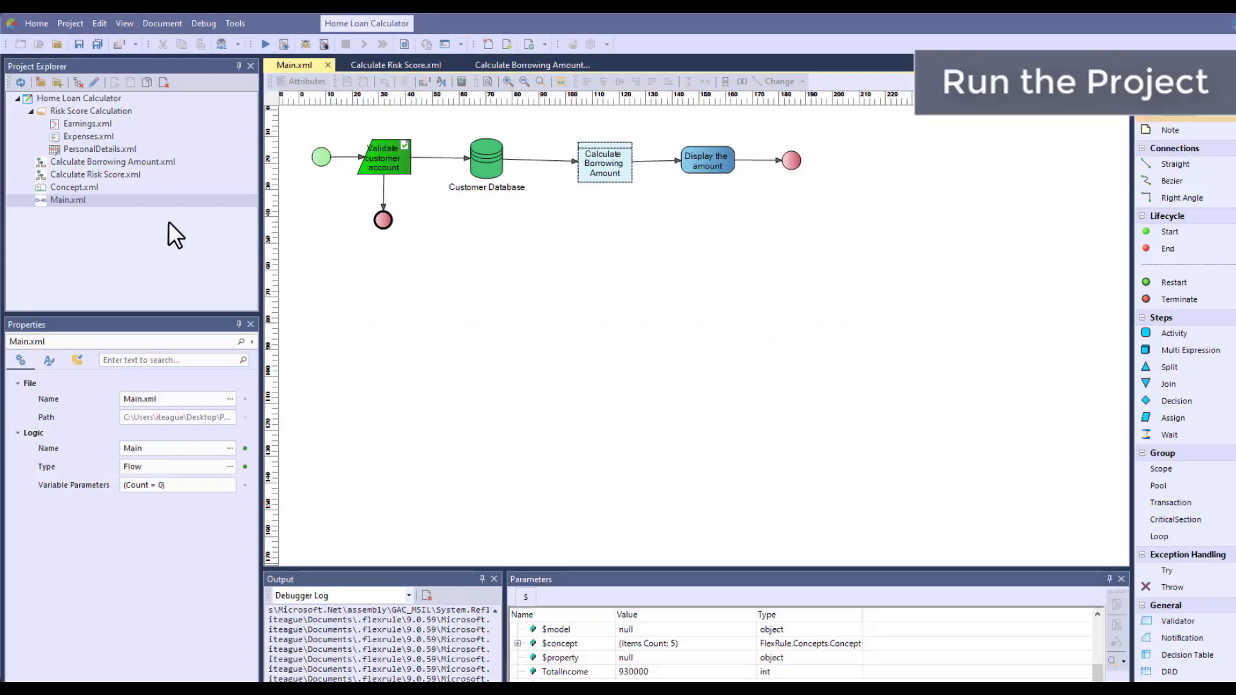
# Run Main.xml from the Joint account_1 run template and check the resulting FinalMessage in an enlarged parameters list
pyautogui.click(155, 204)
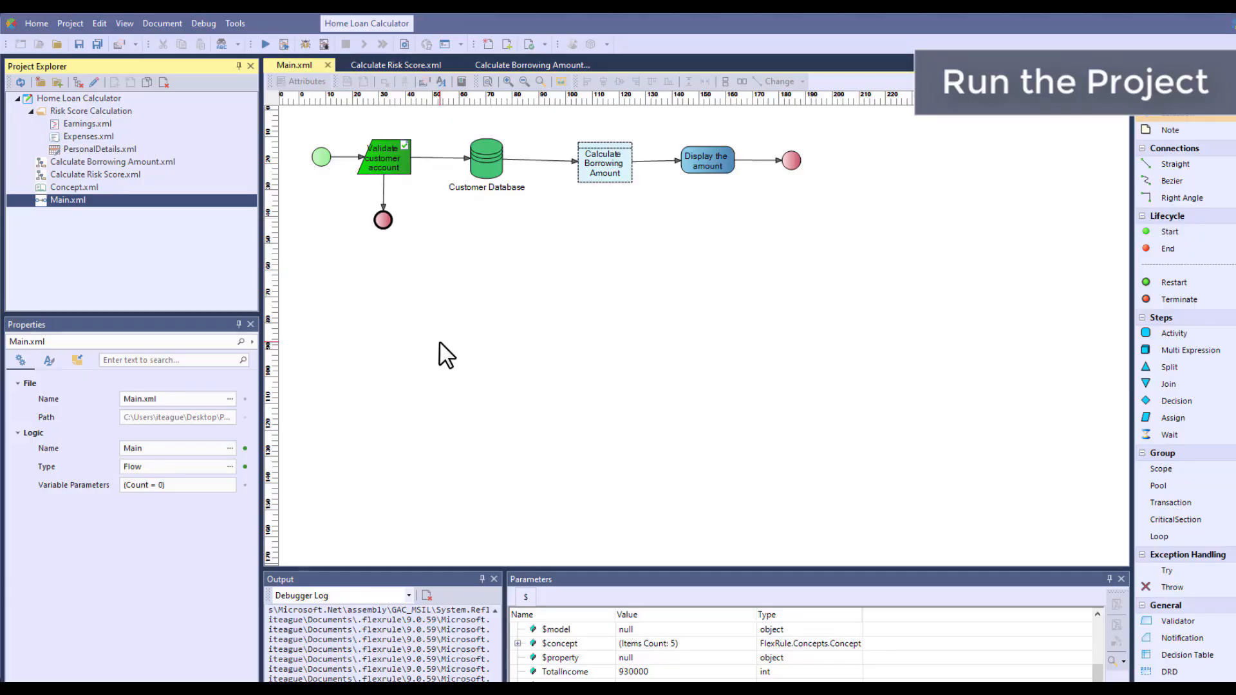
pyautogui.click(405, 44)
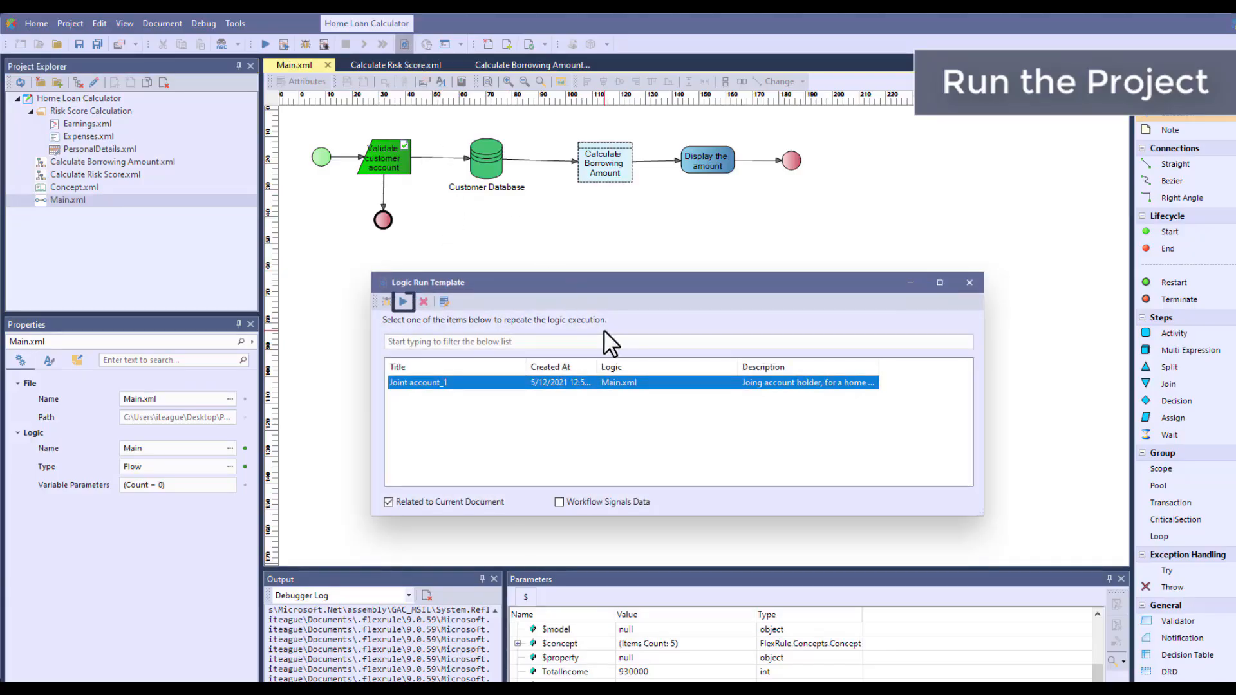
pyautogui.click(403, 301)
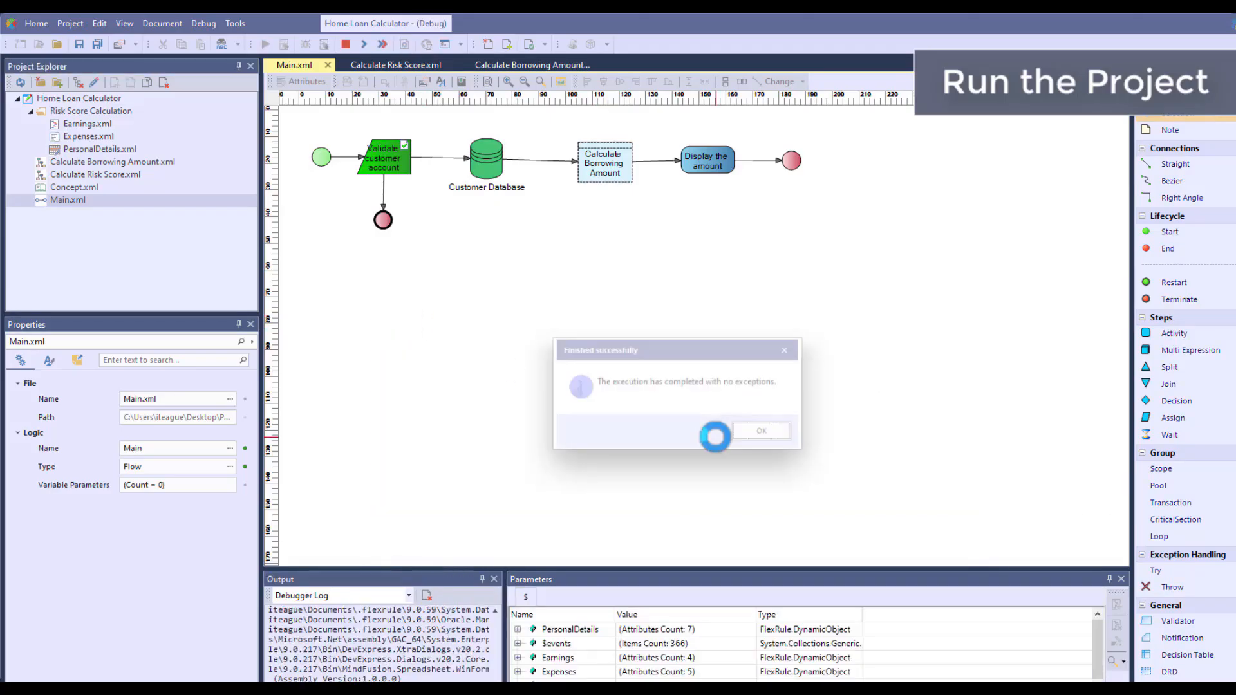
pyautogui.click(751, 430)
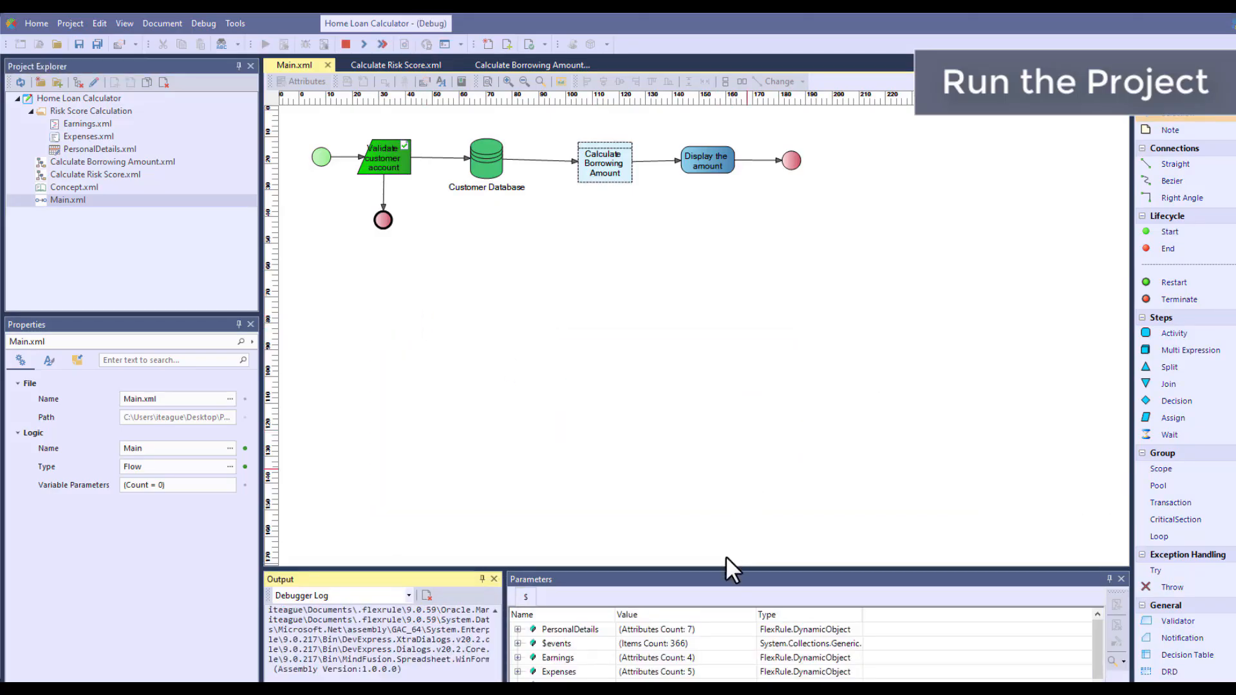
pyautogui.moveTo(726, 569); pyautogui.dragTo(710, 453)
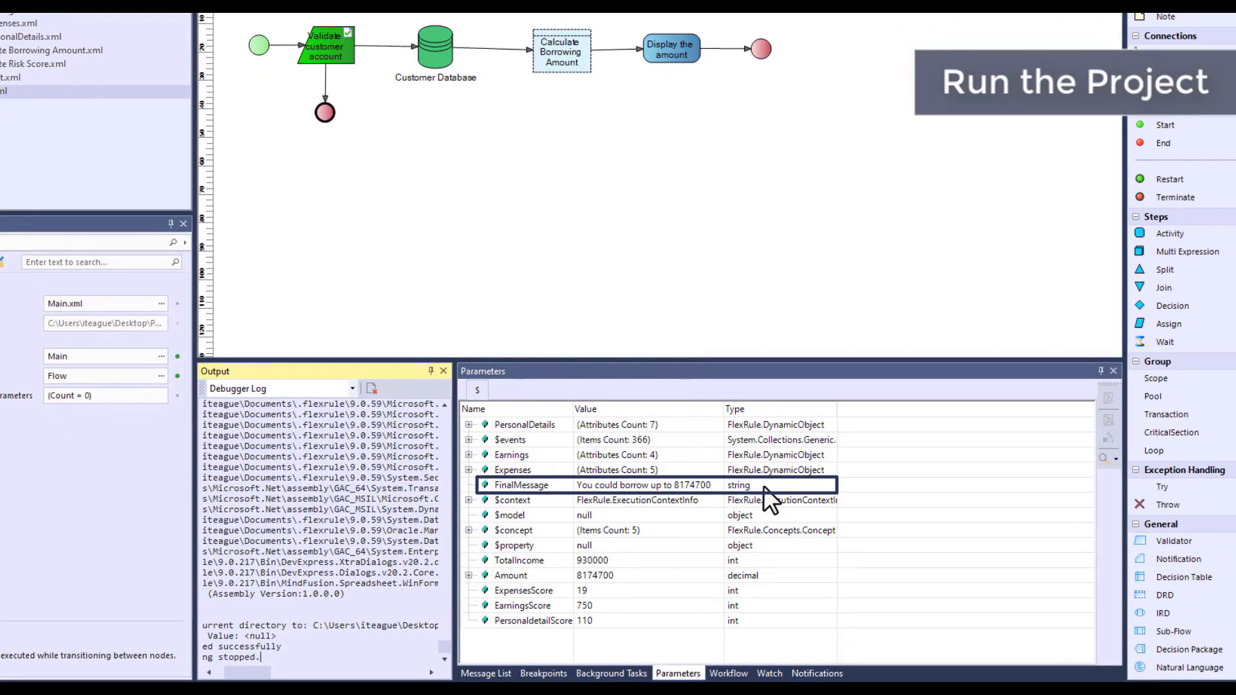
pyautogui.click(764, 485)
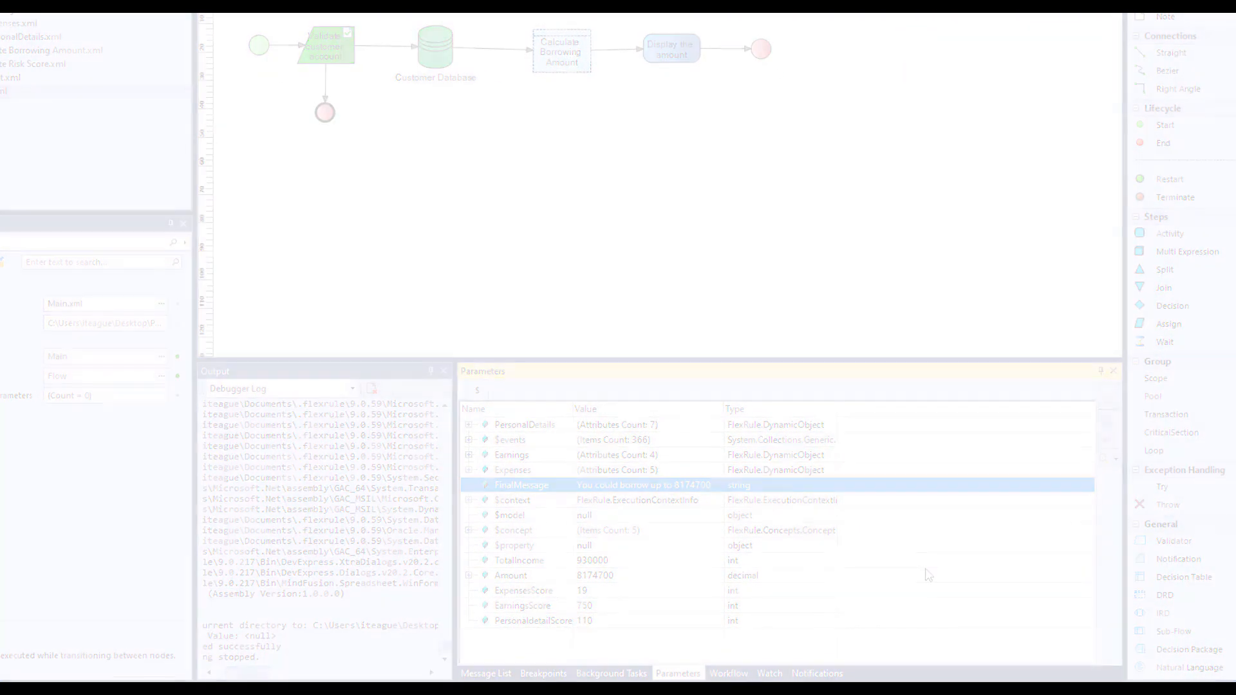